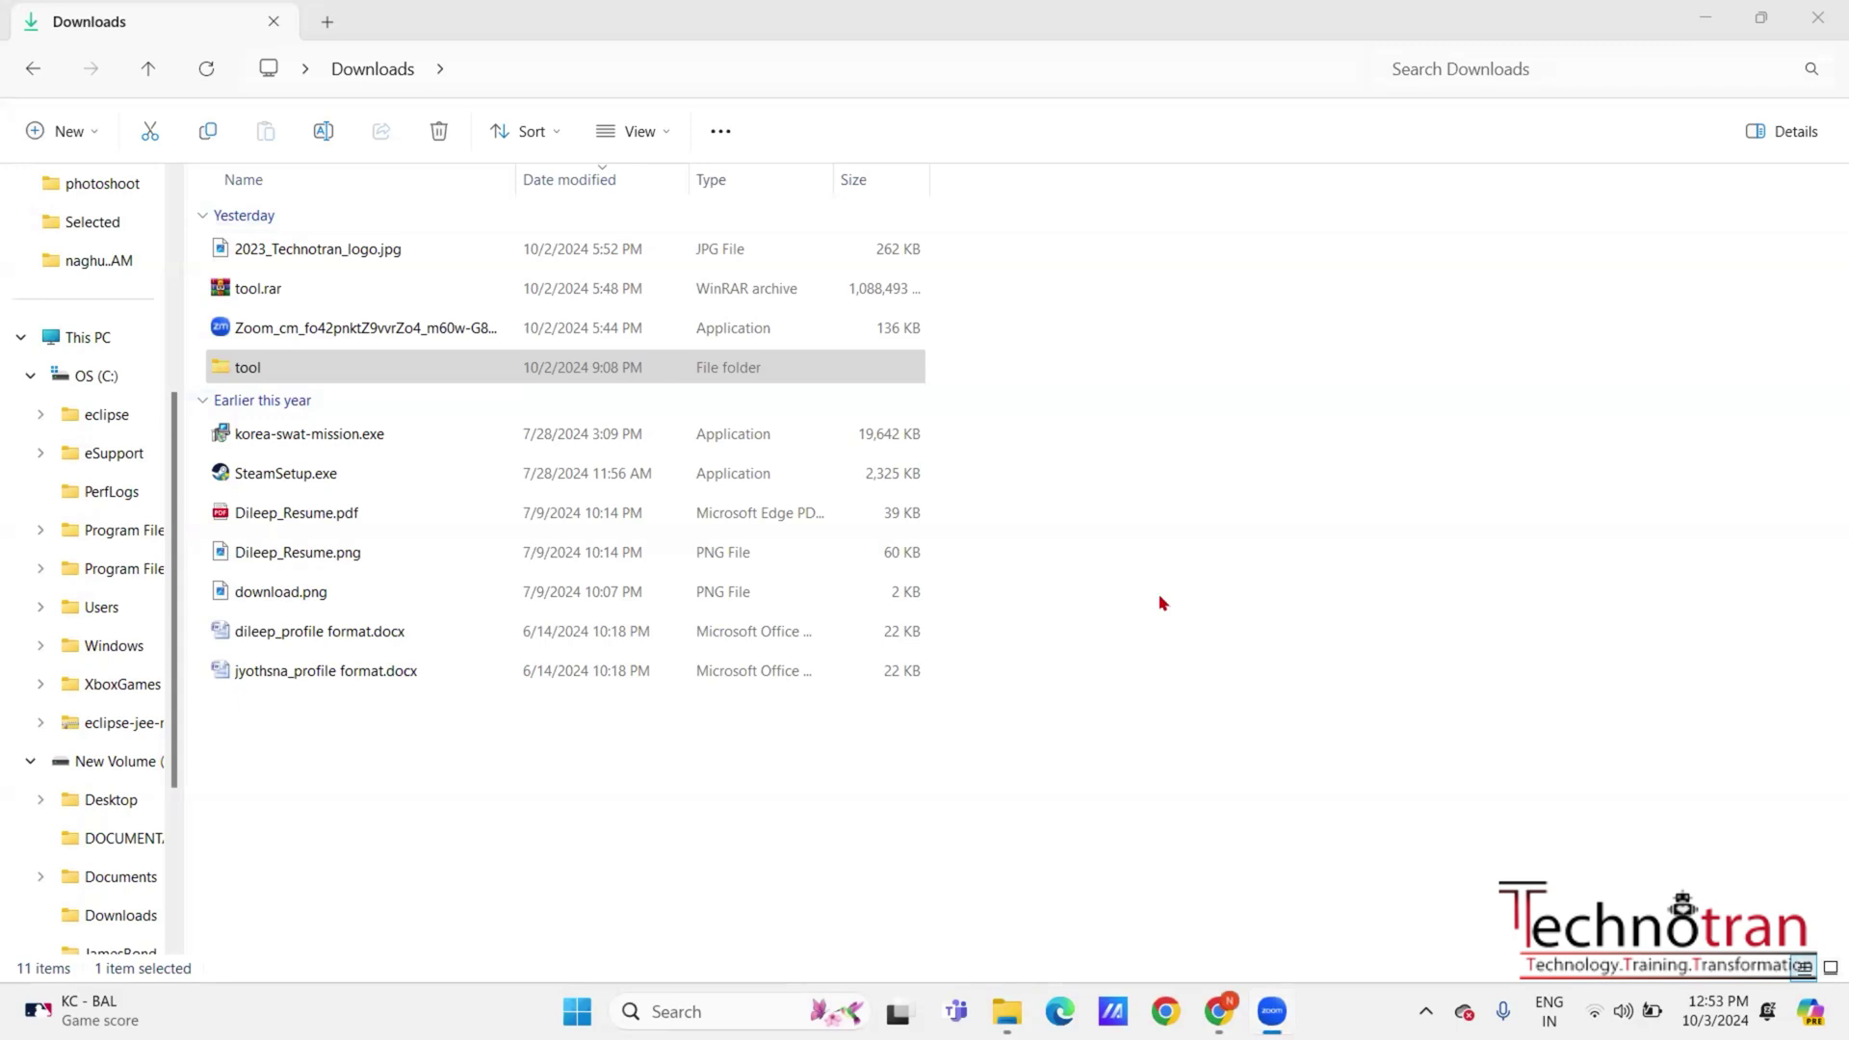
Open the Mentor Tanner EDA Tools 16.30 x64 folder inside tool and run setup.exe as administrator
click(660, 371)
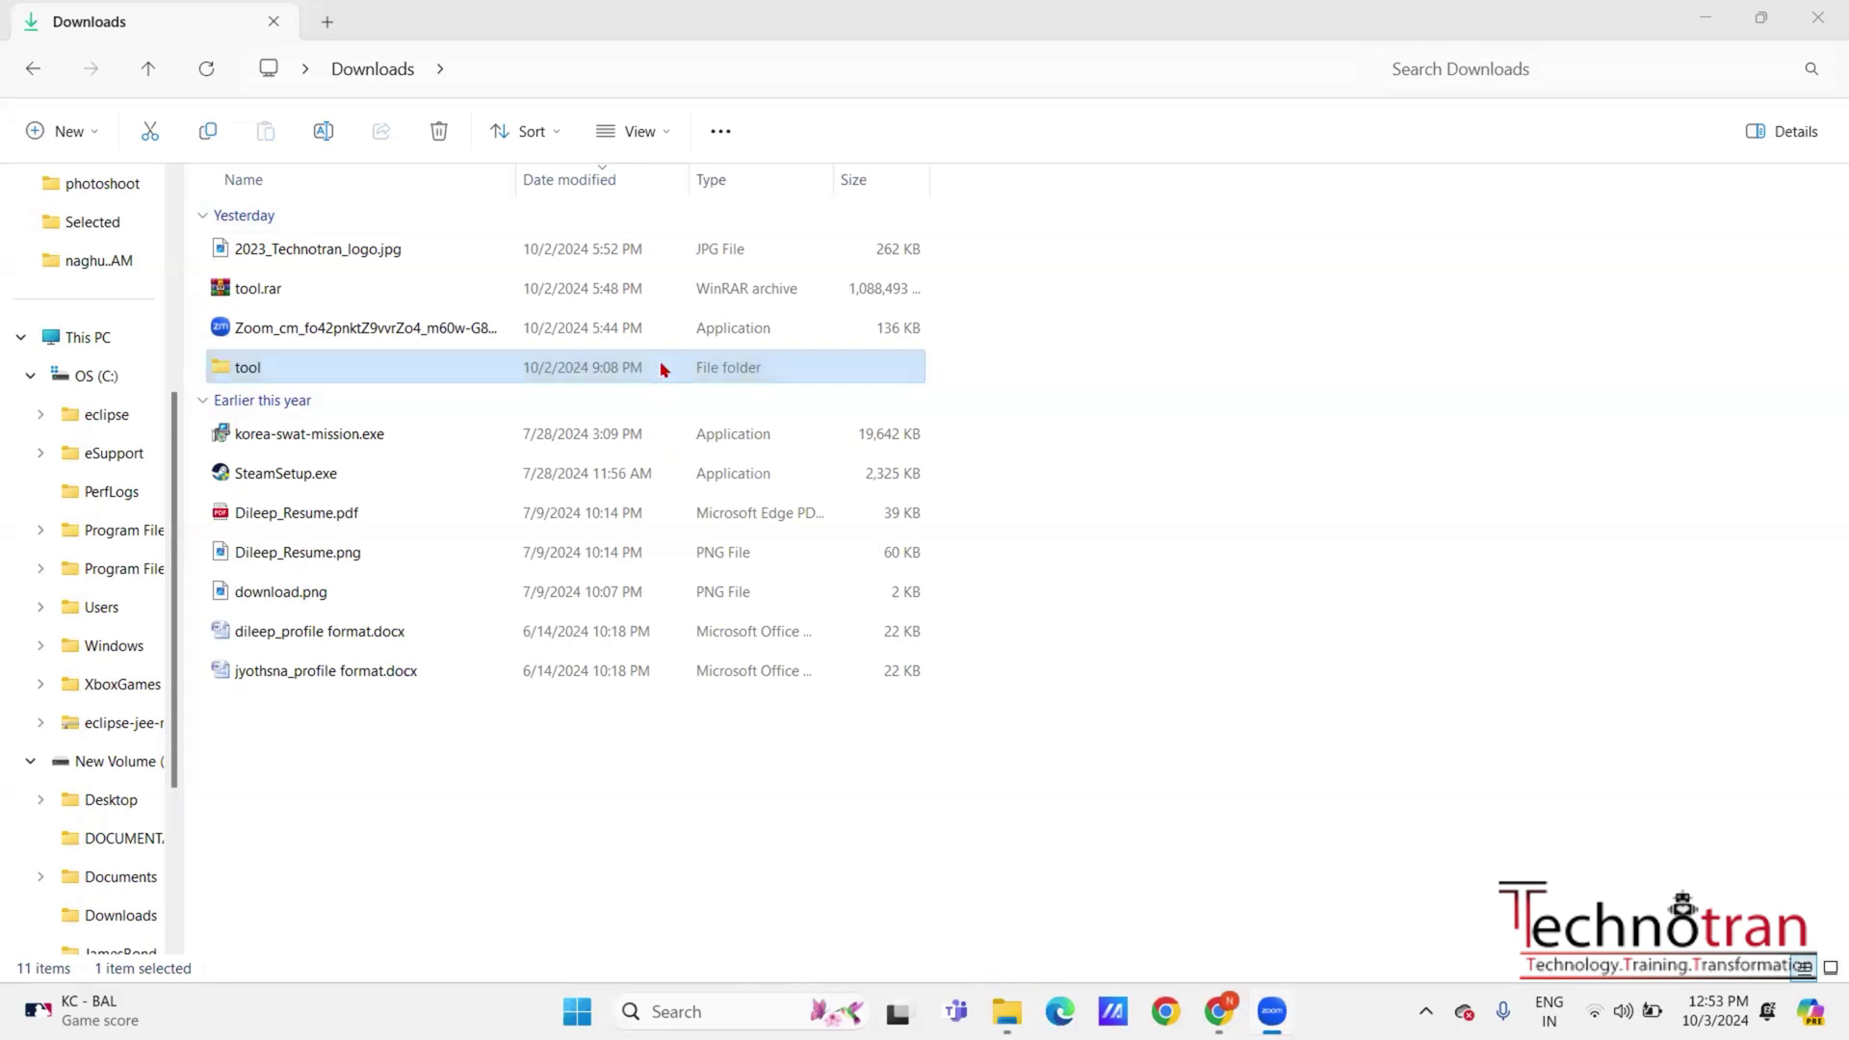
double_click(661, 371)
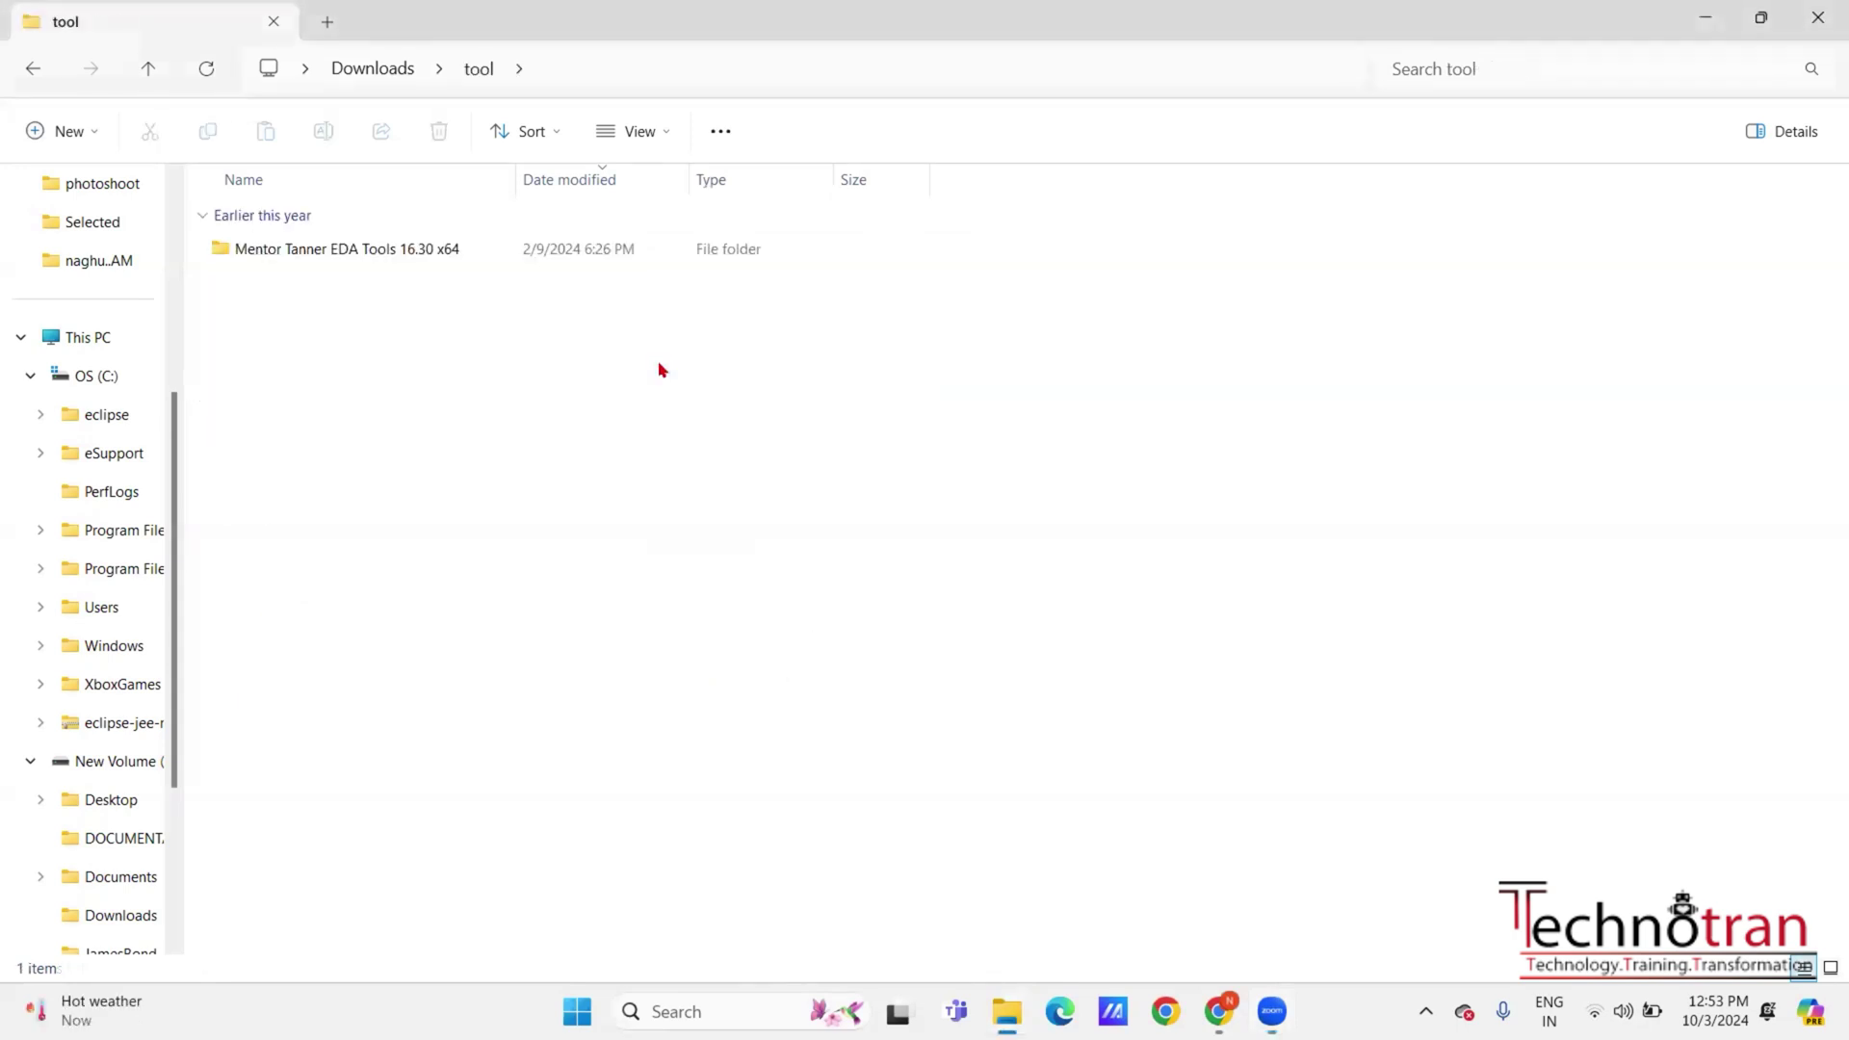
double_click(454, 250)
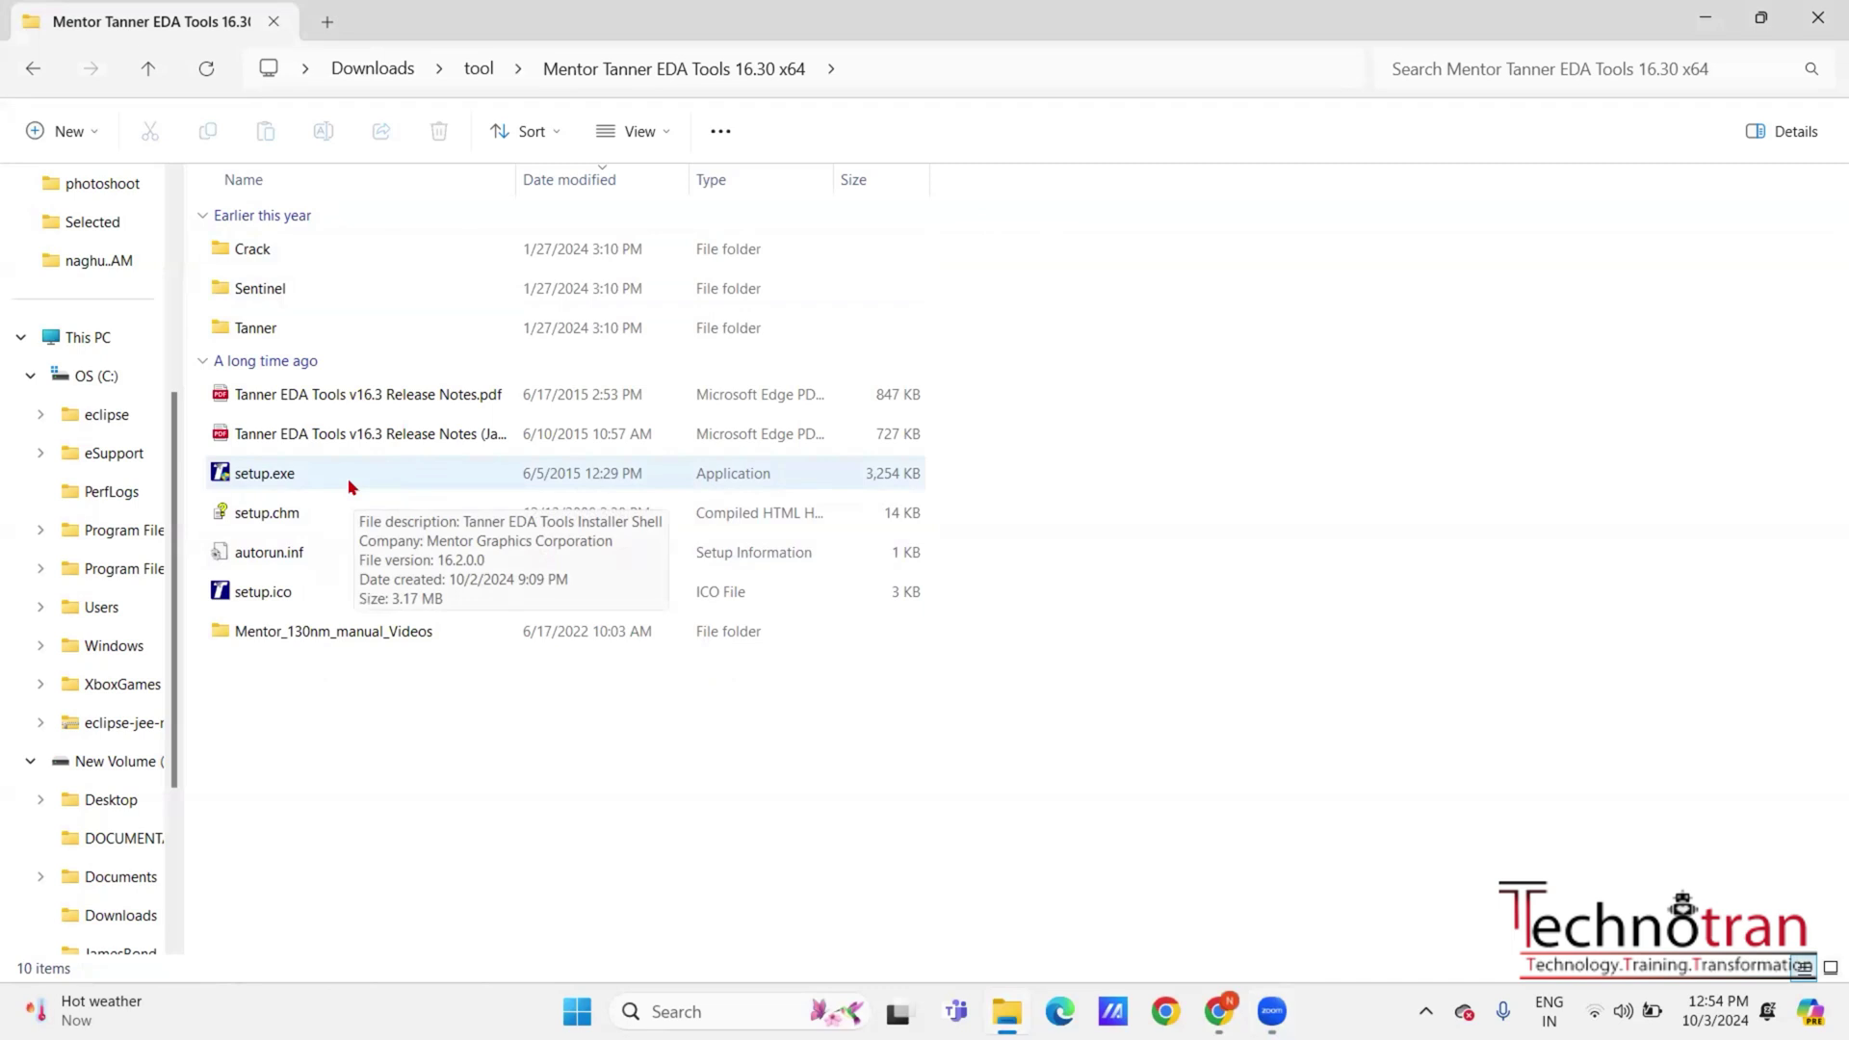
right_click(352, 486)
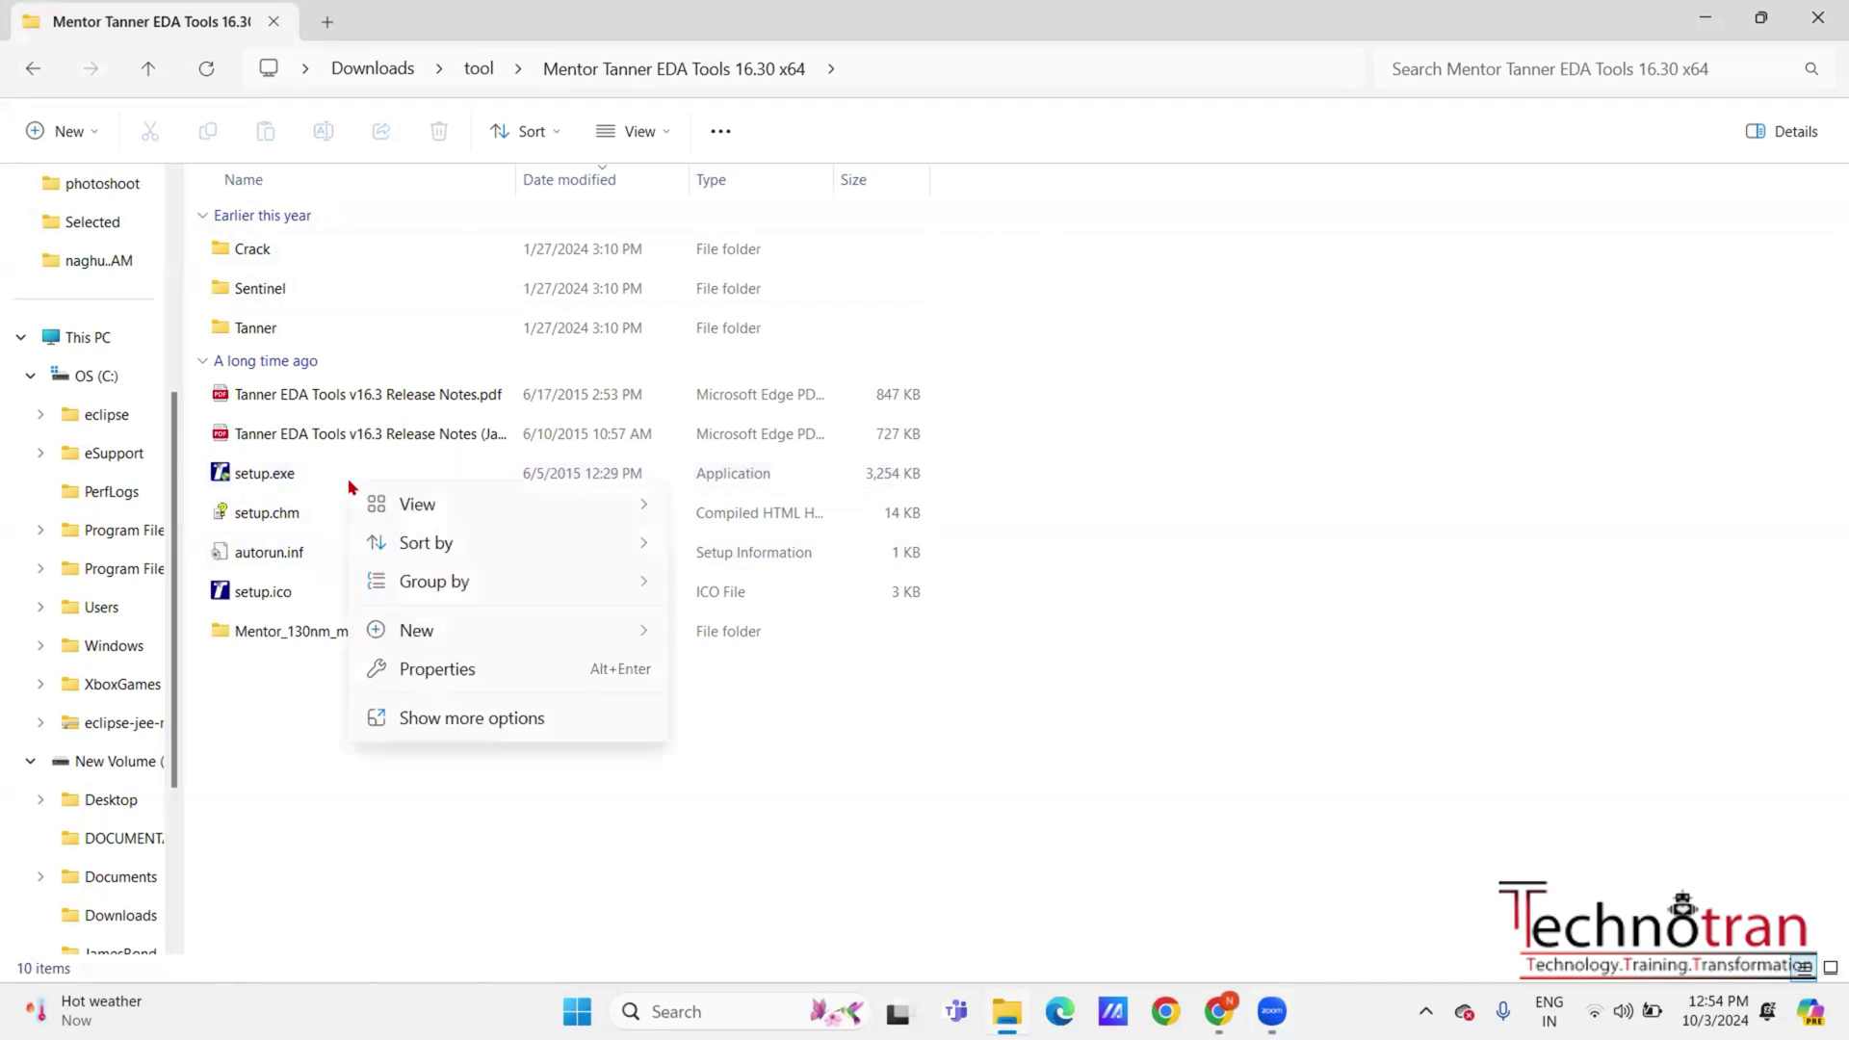
click(315, 475)
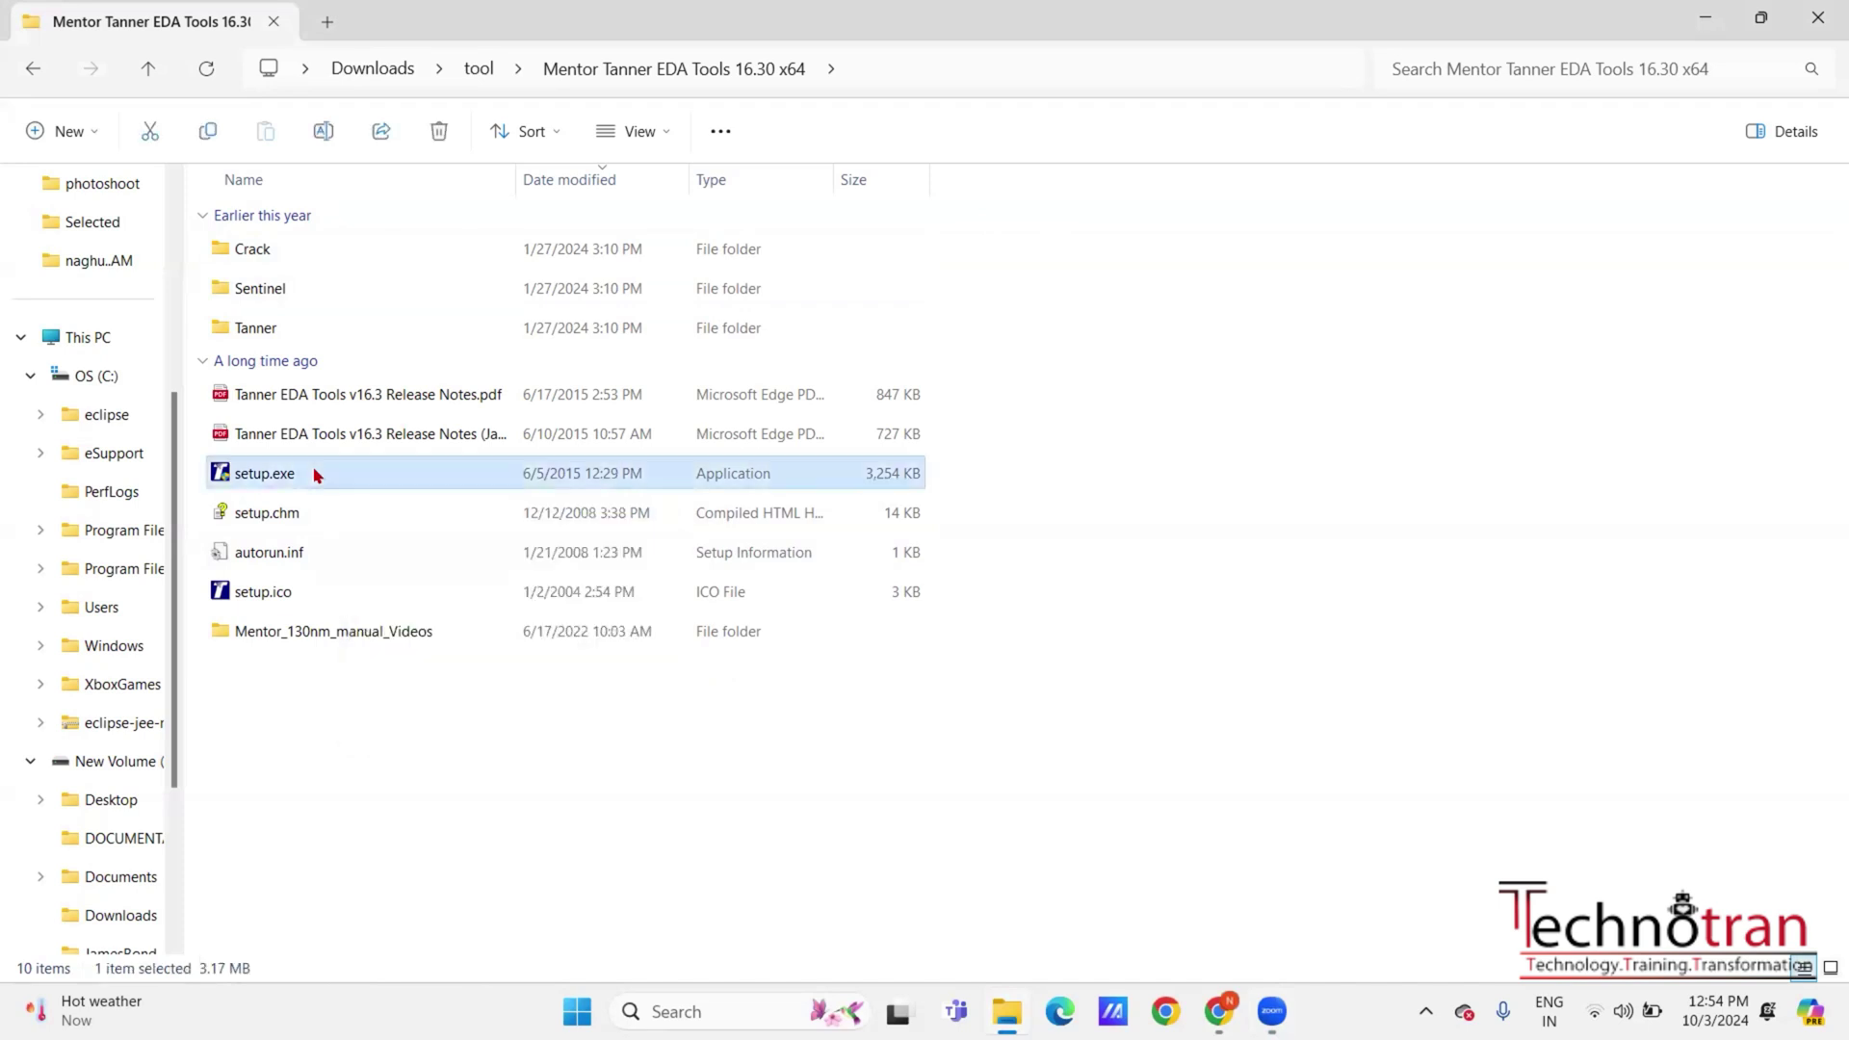
right_click(315, 475)
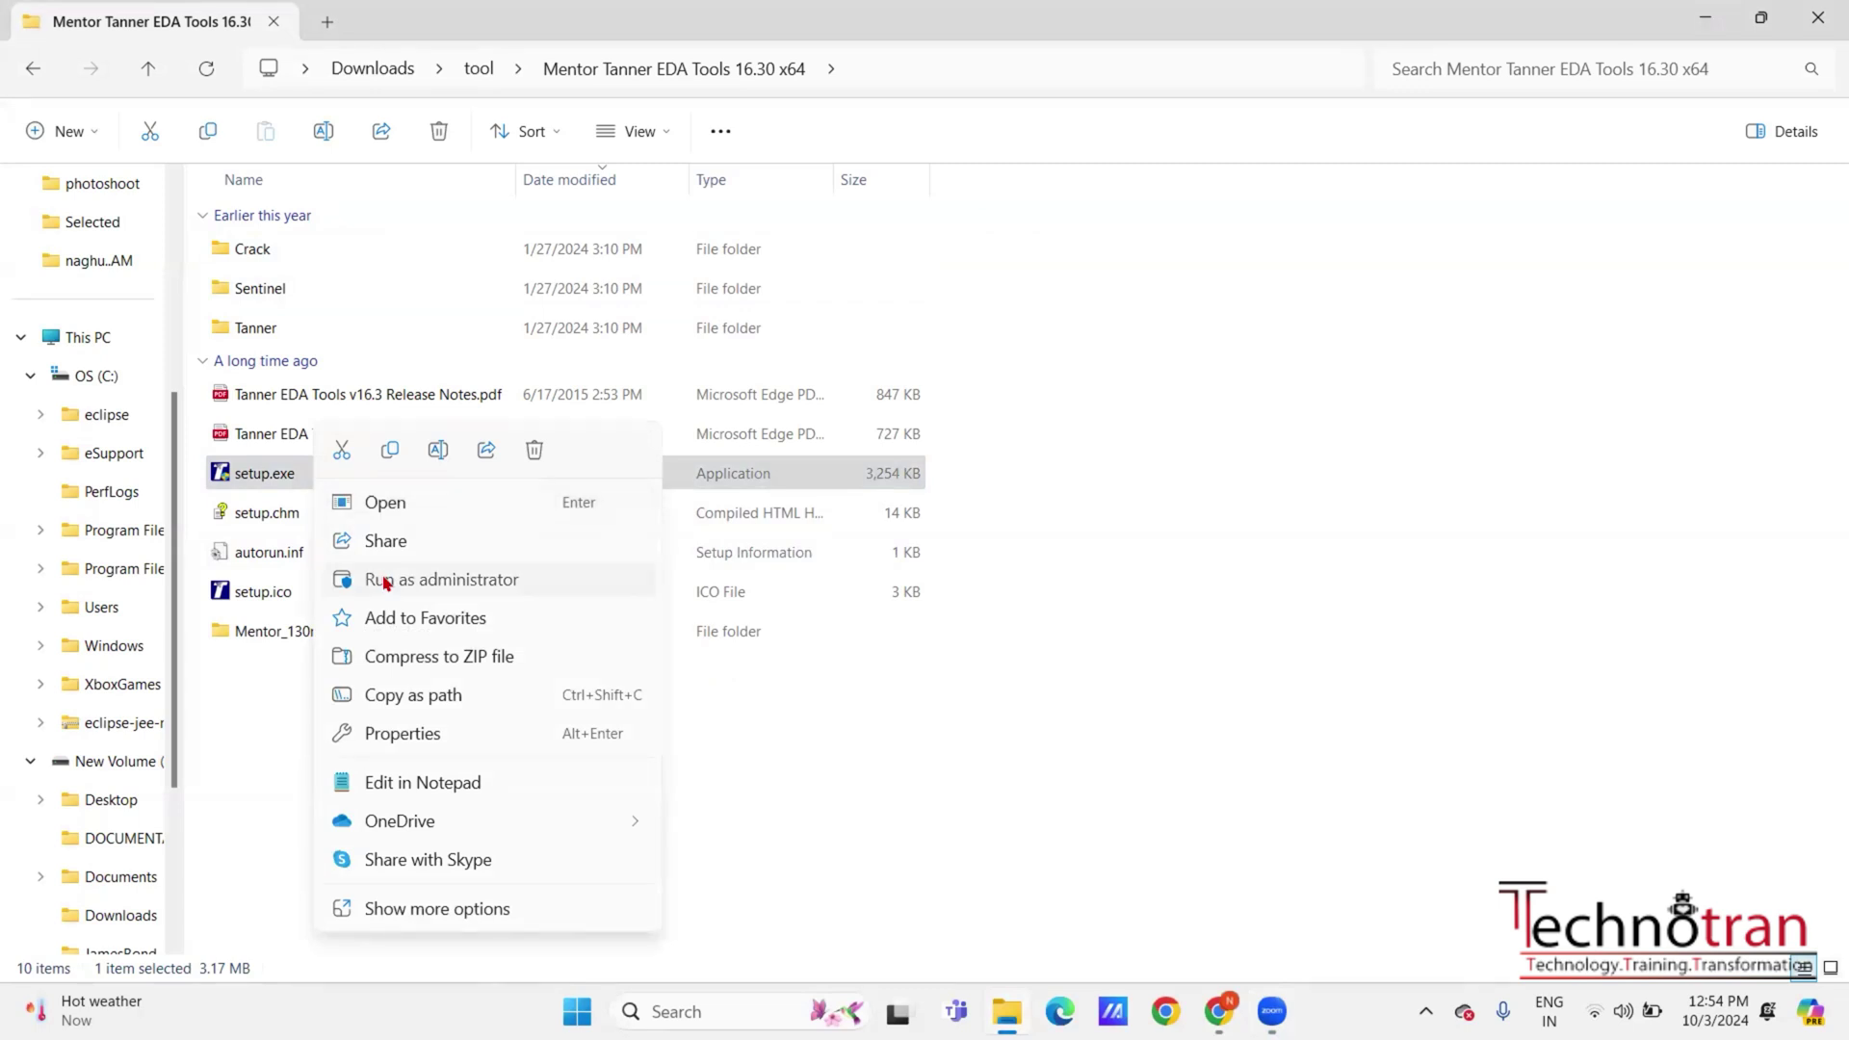
click(386, 581)
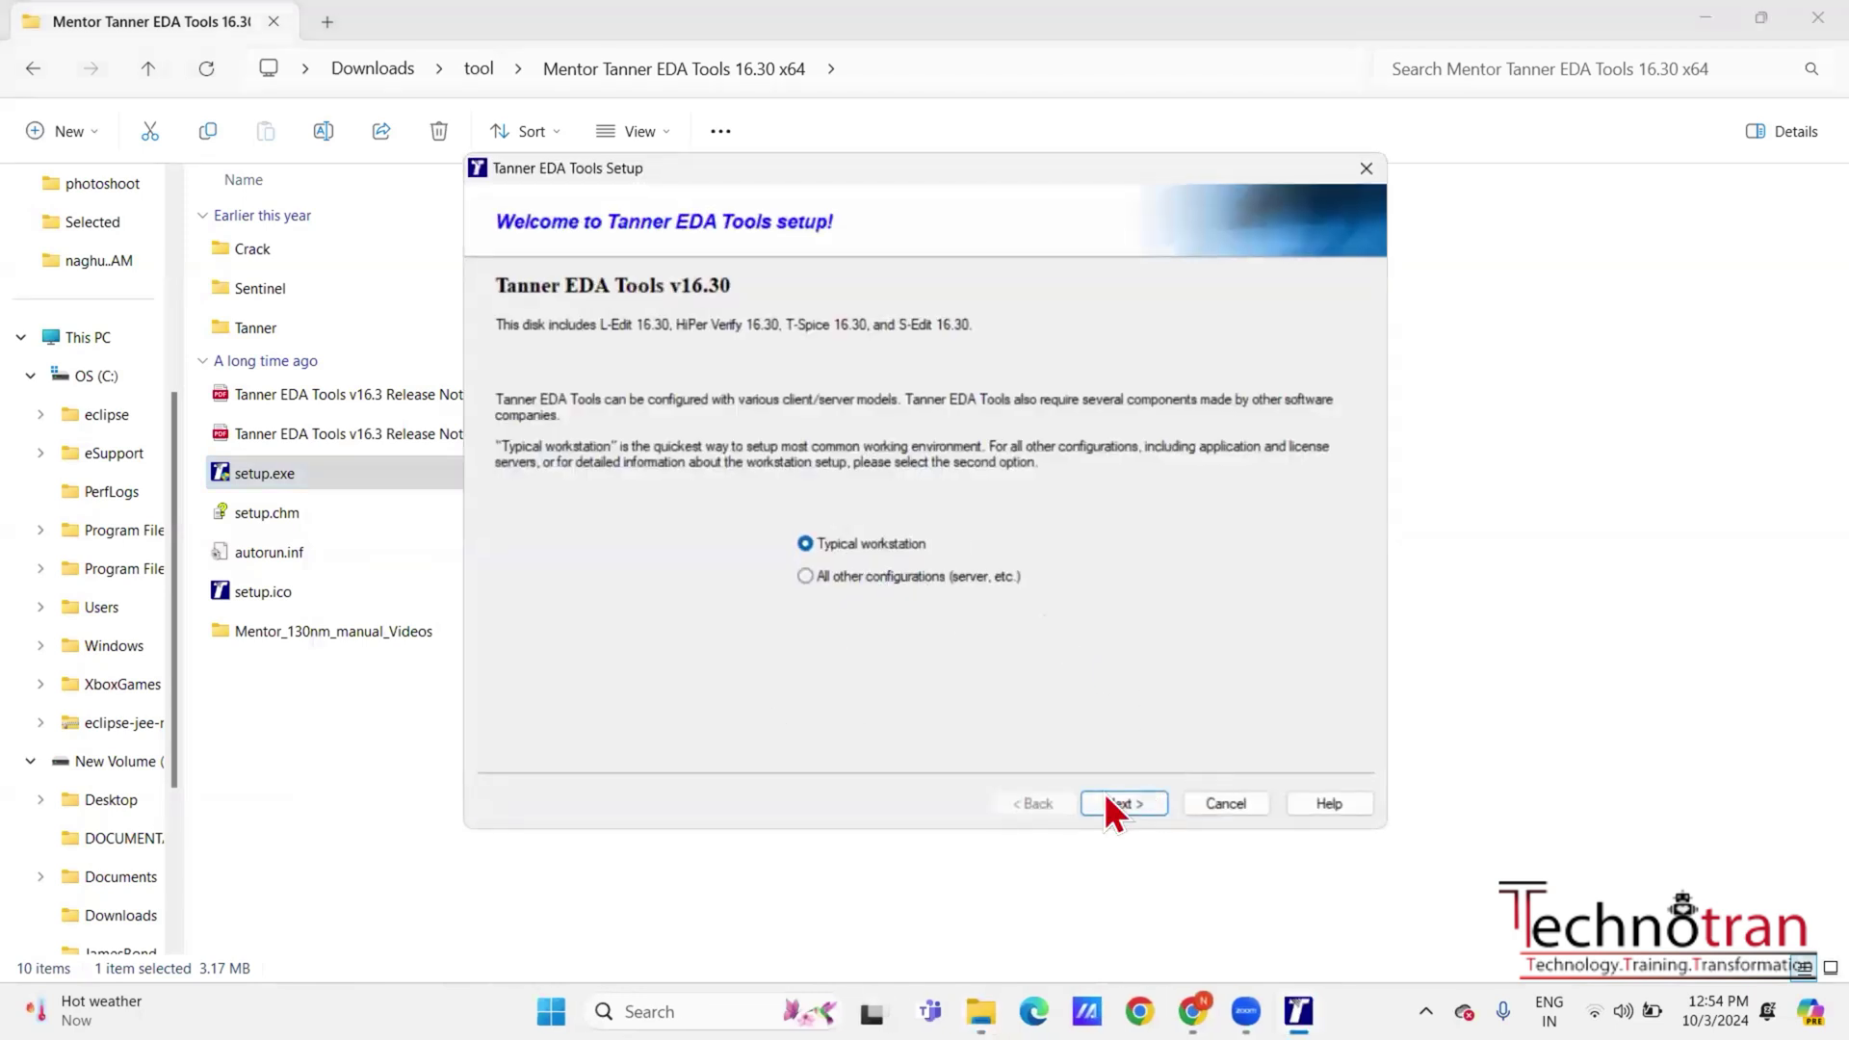
Launch the component installation as a typical workstation with a local license, and minimize the file window
click(1115, 817)
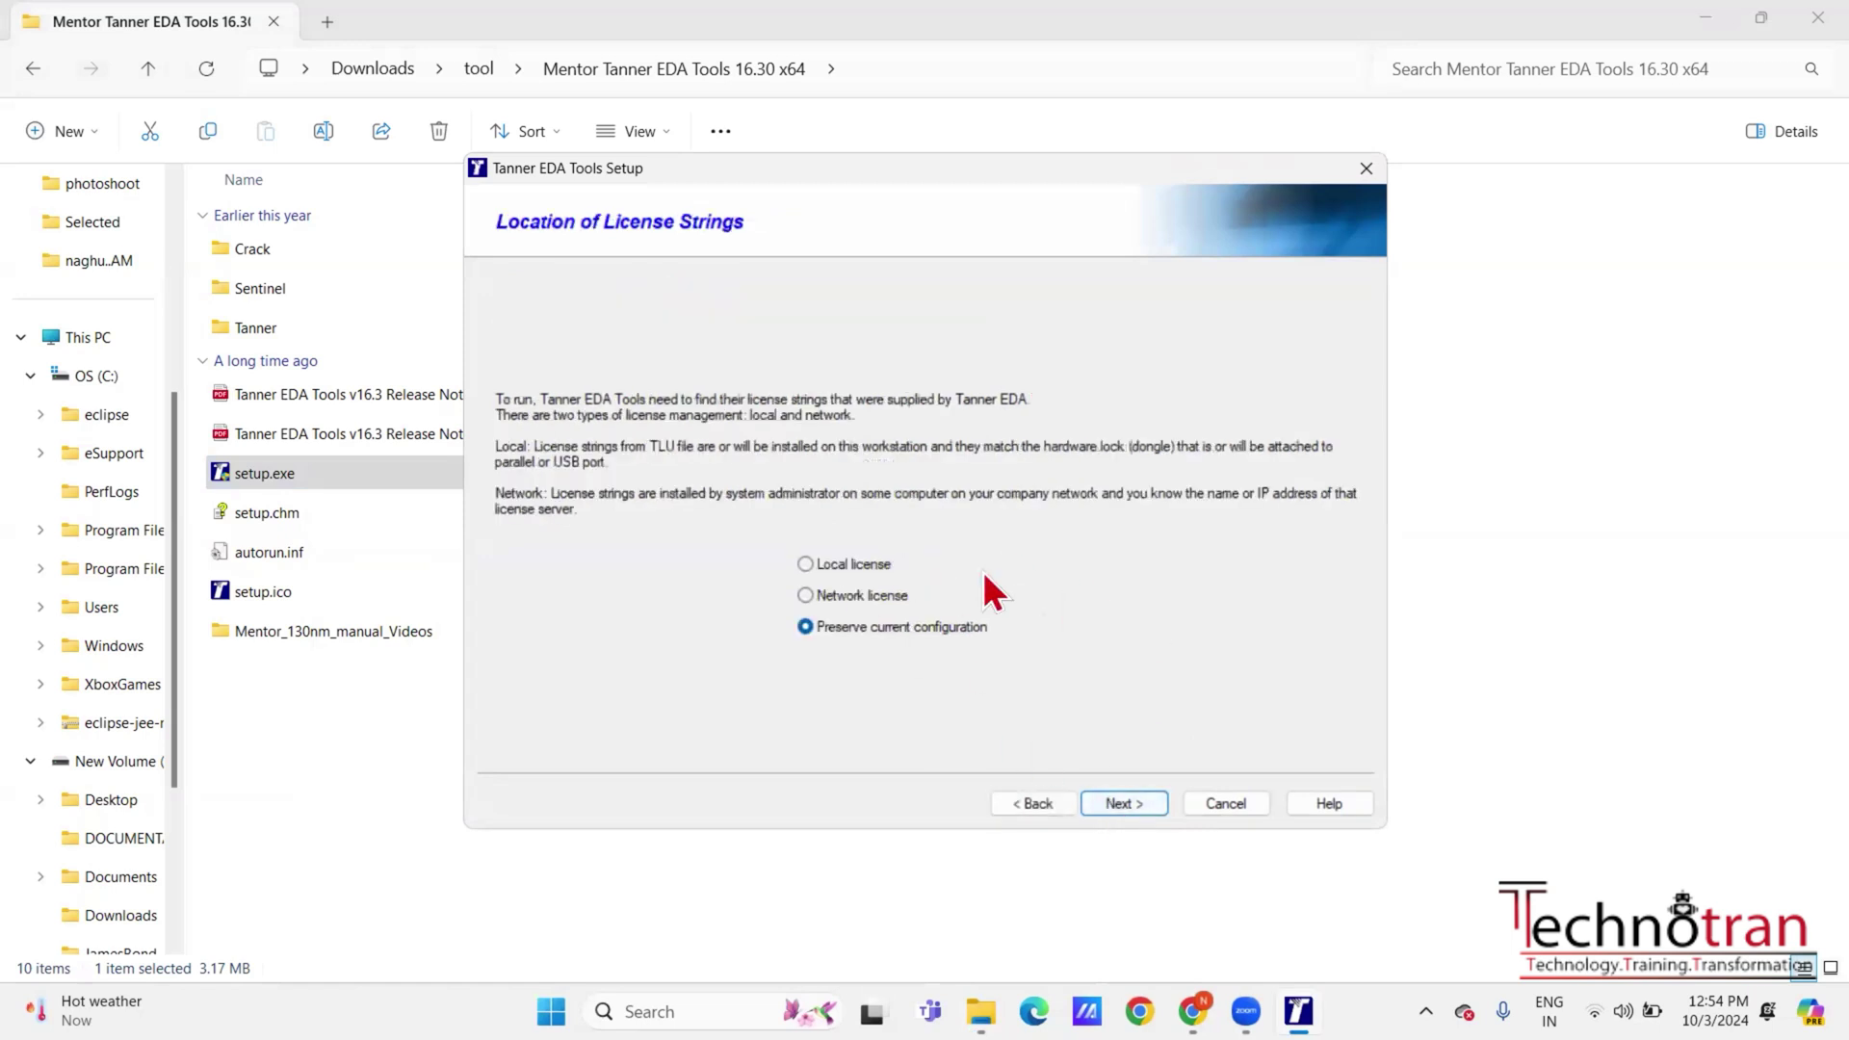
click(806, 566)
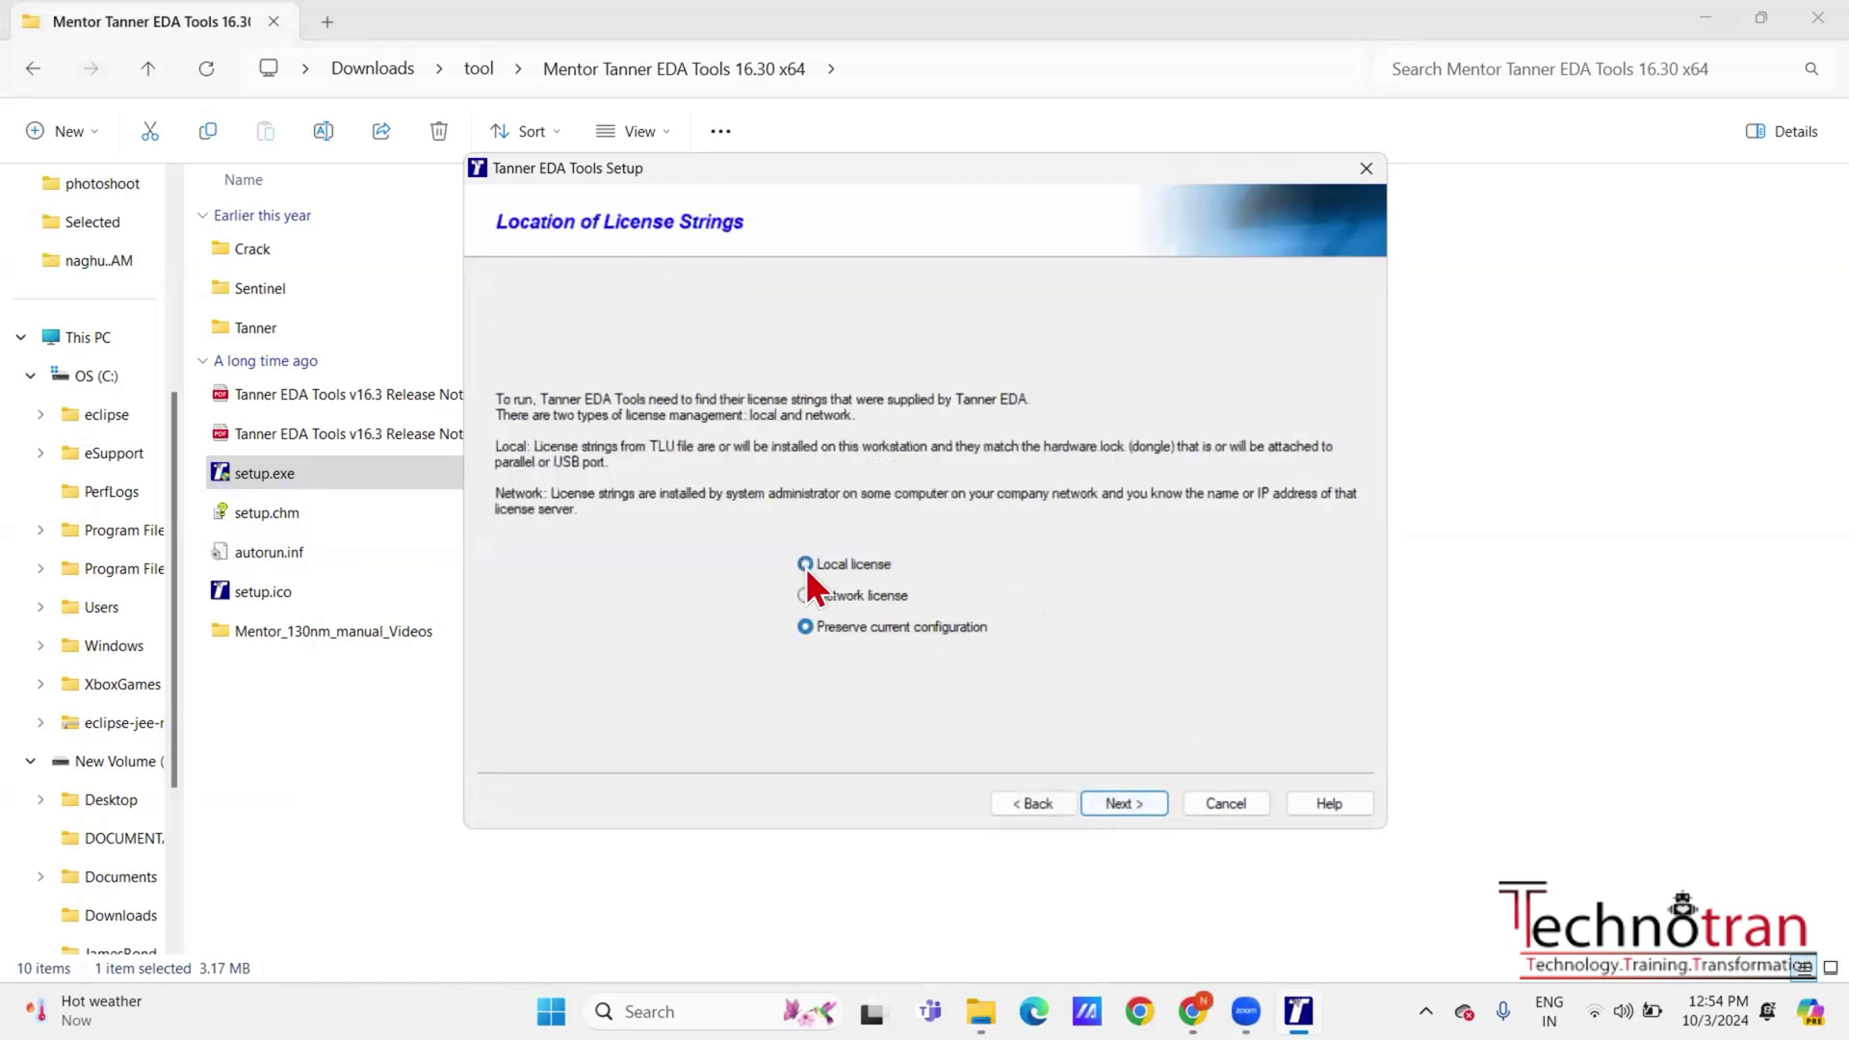
click(1117, 805)
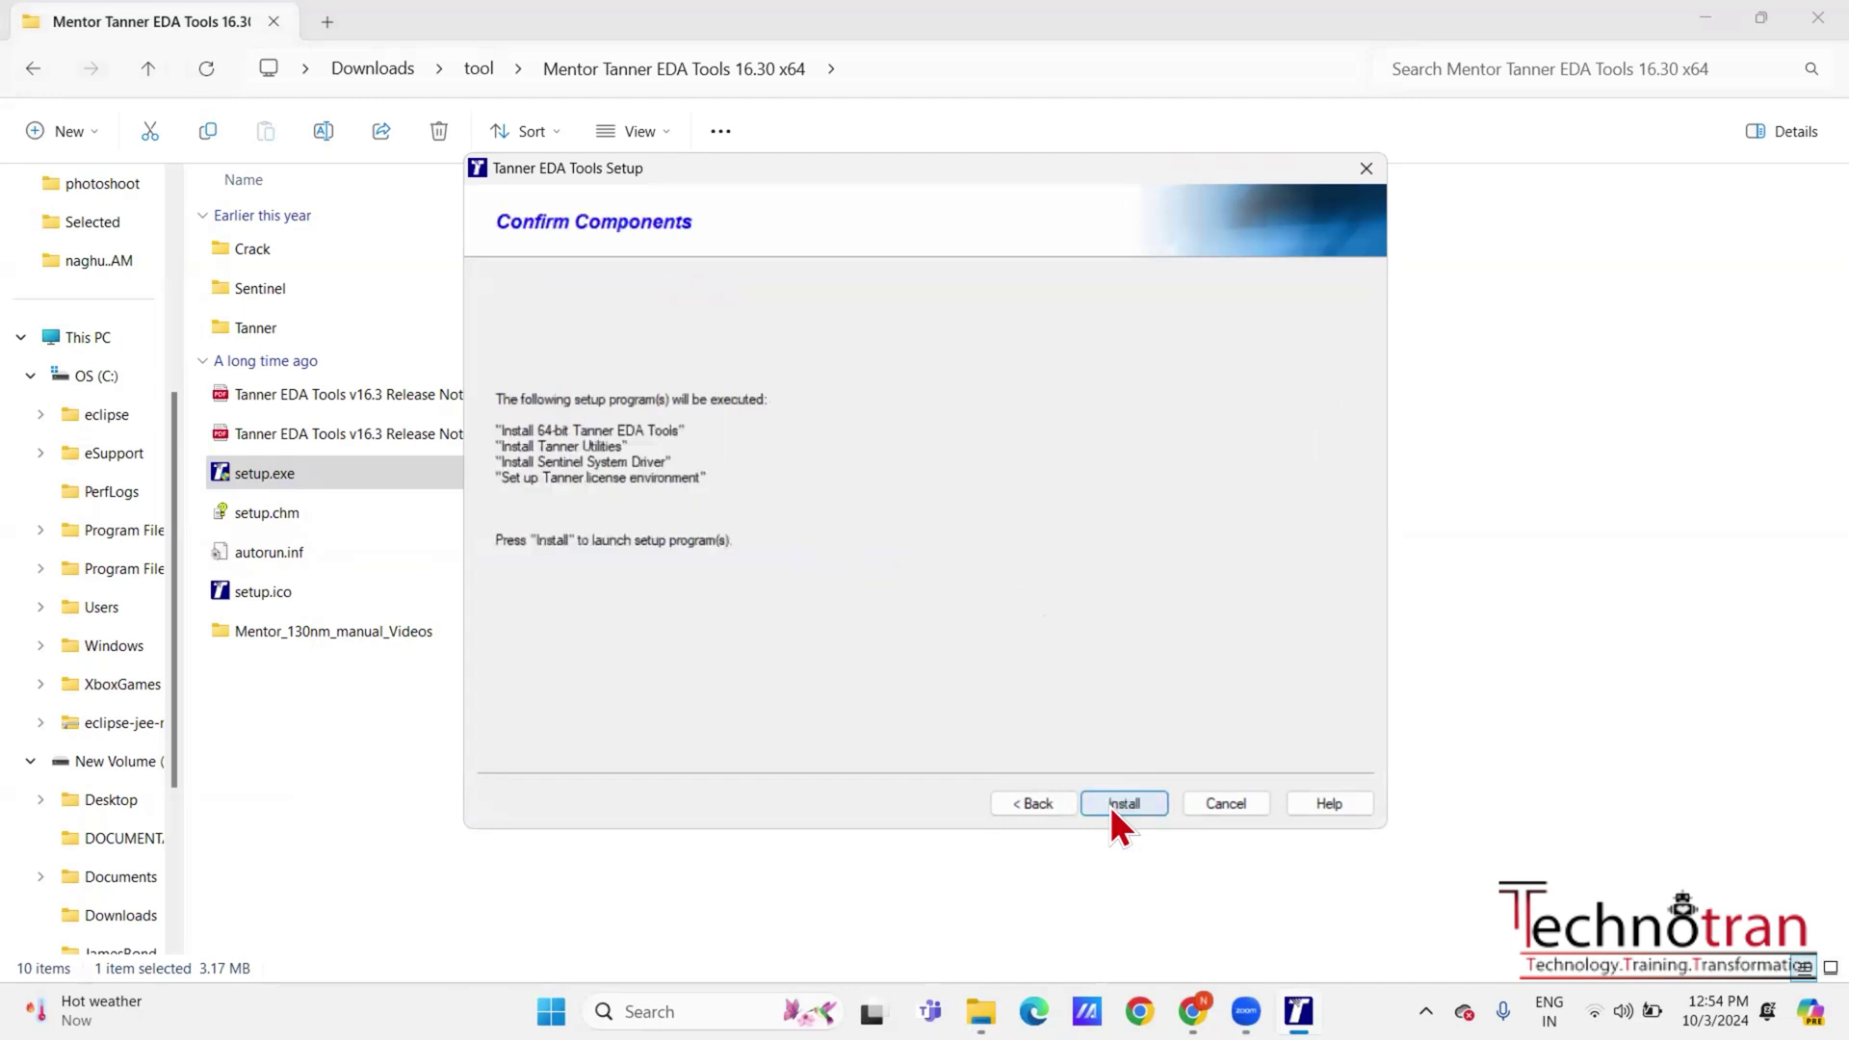
click(1110, 806)
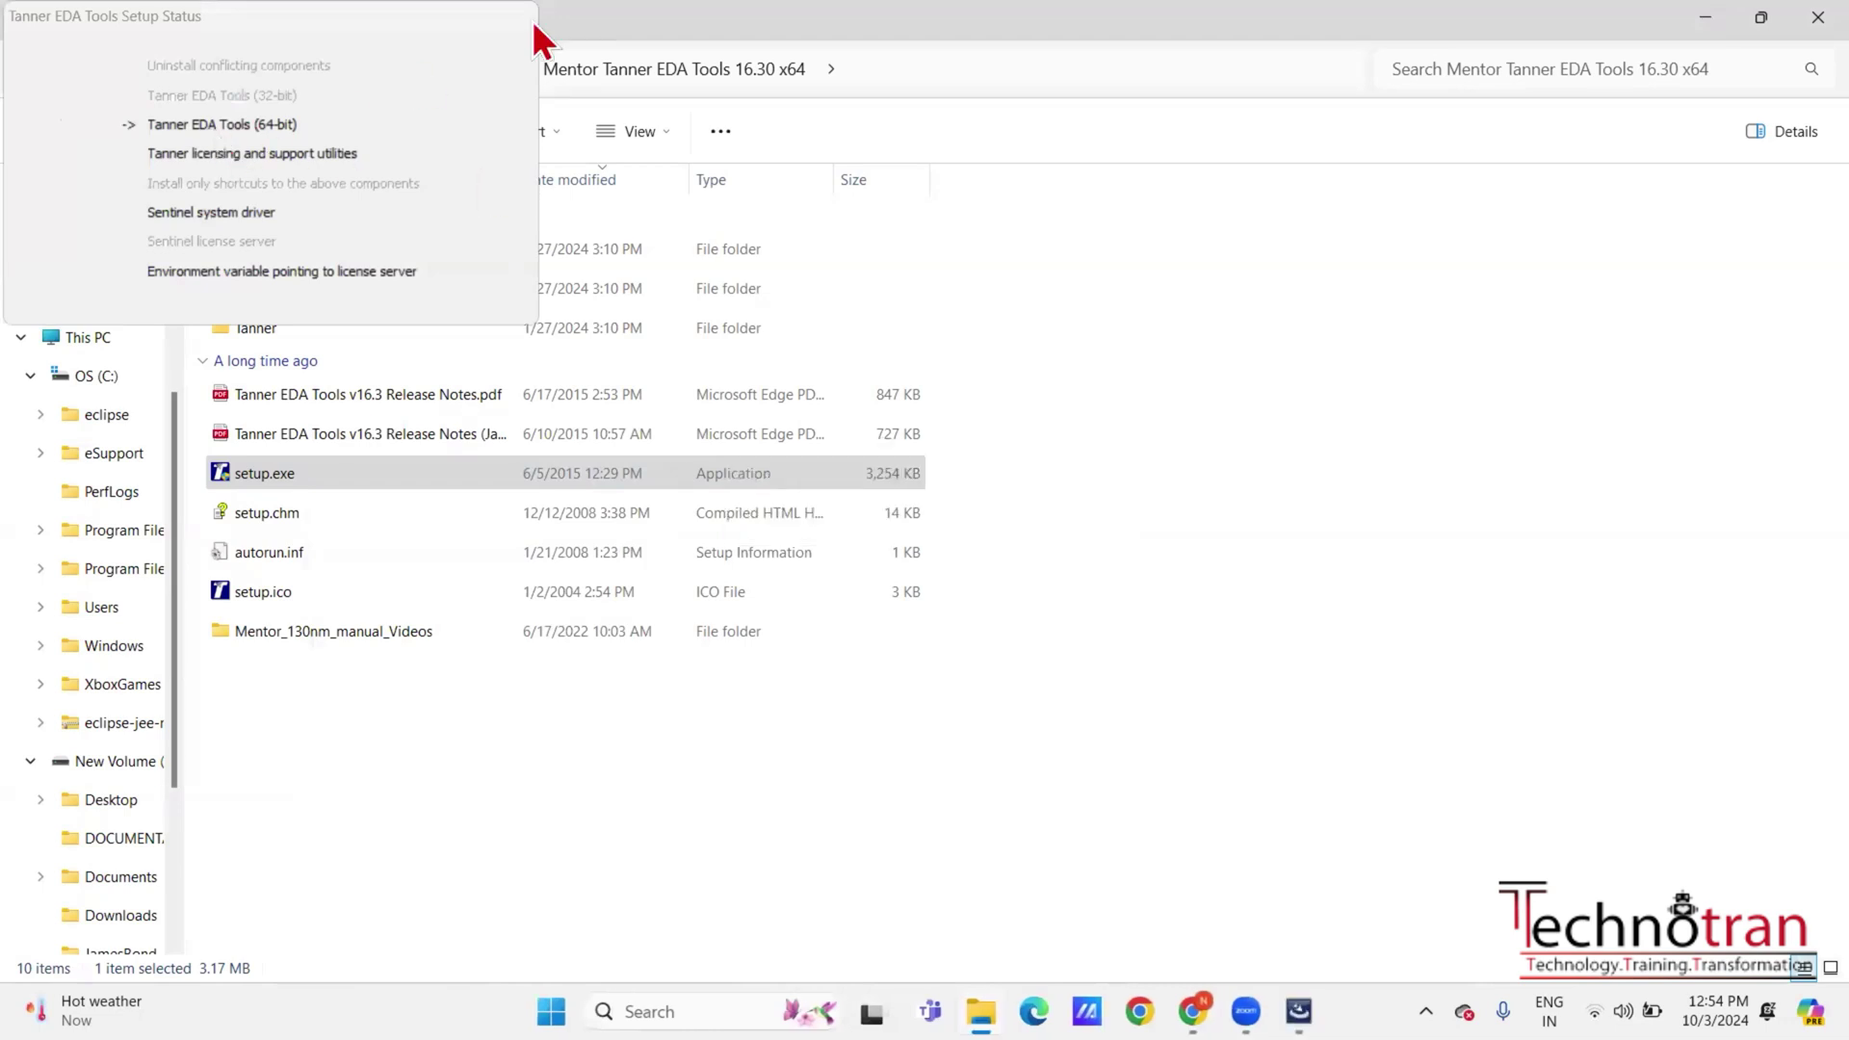
click(1703, 20)
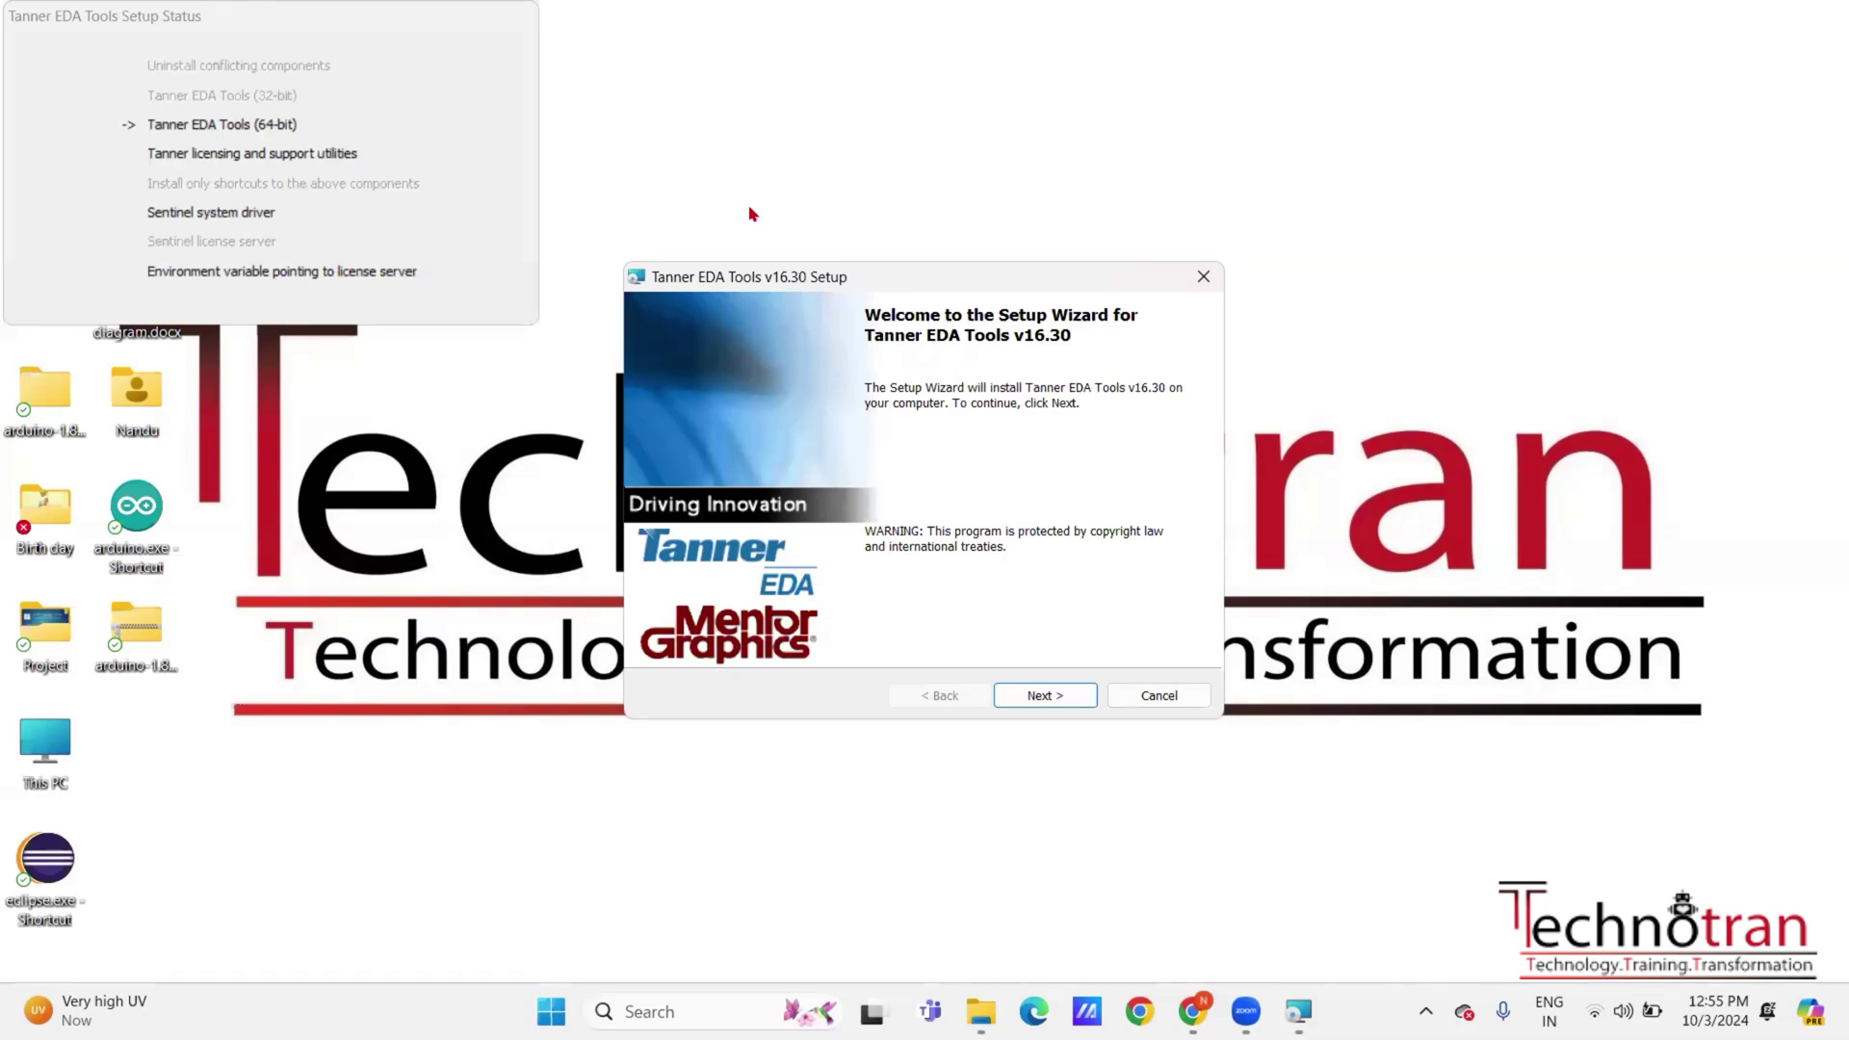
Proceed past the Tanner EDA Tools v16.30 welcome page and accept the license agreement terms
click(1041, 699)
click(644, 608)
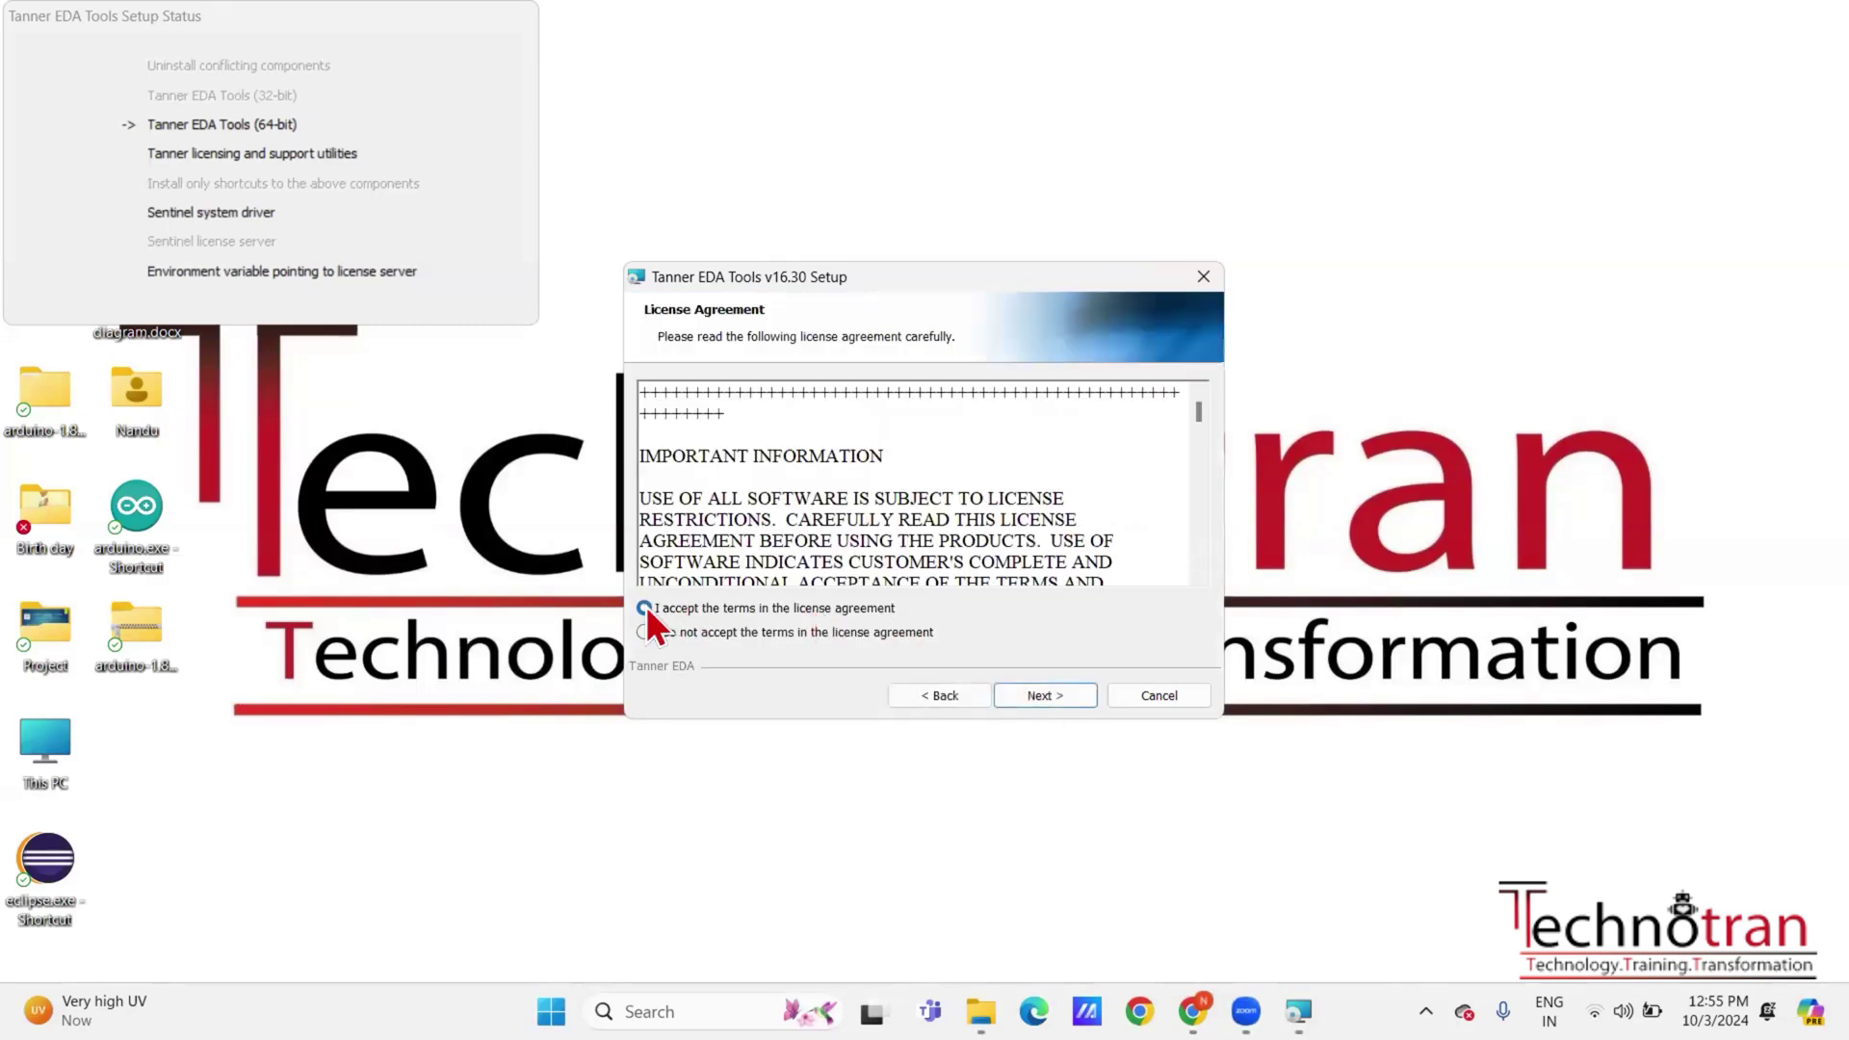
click(1023, 695)
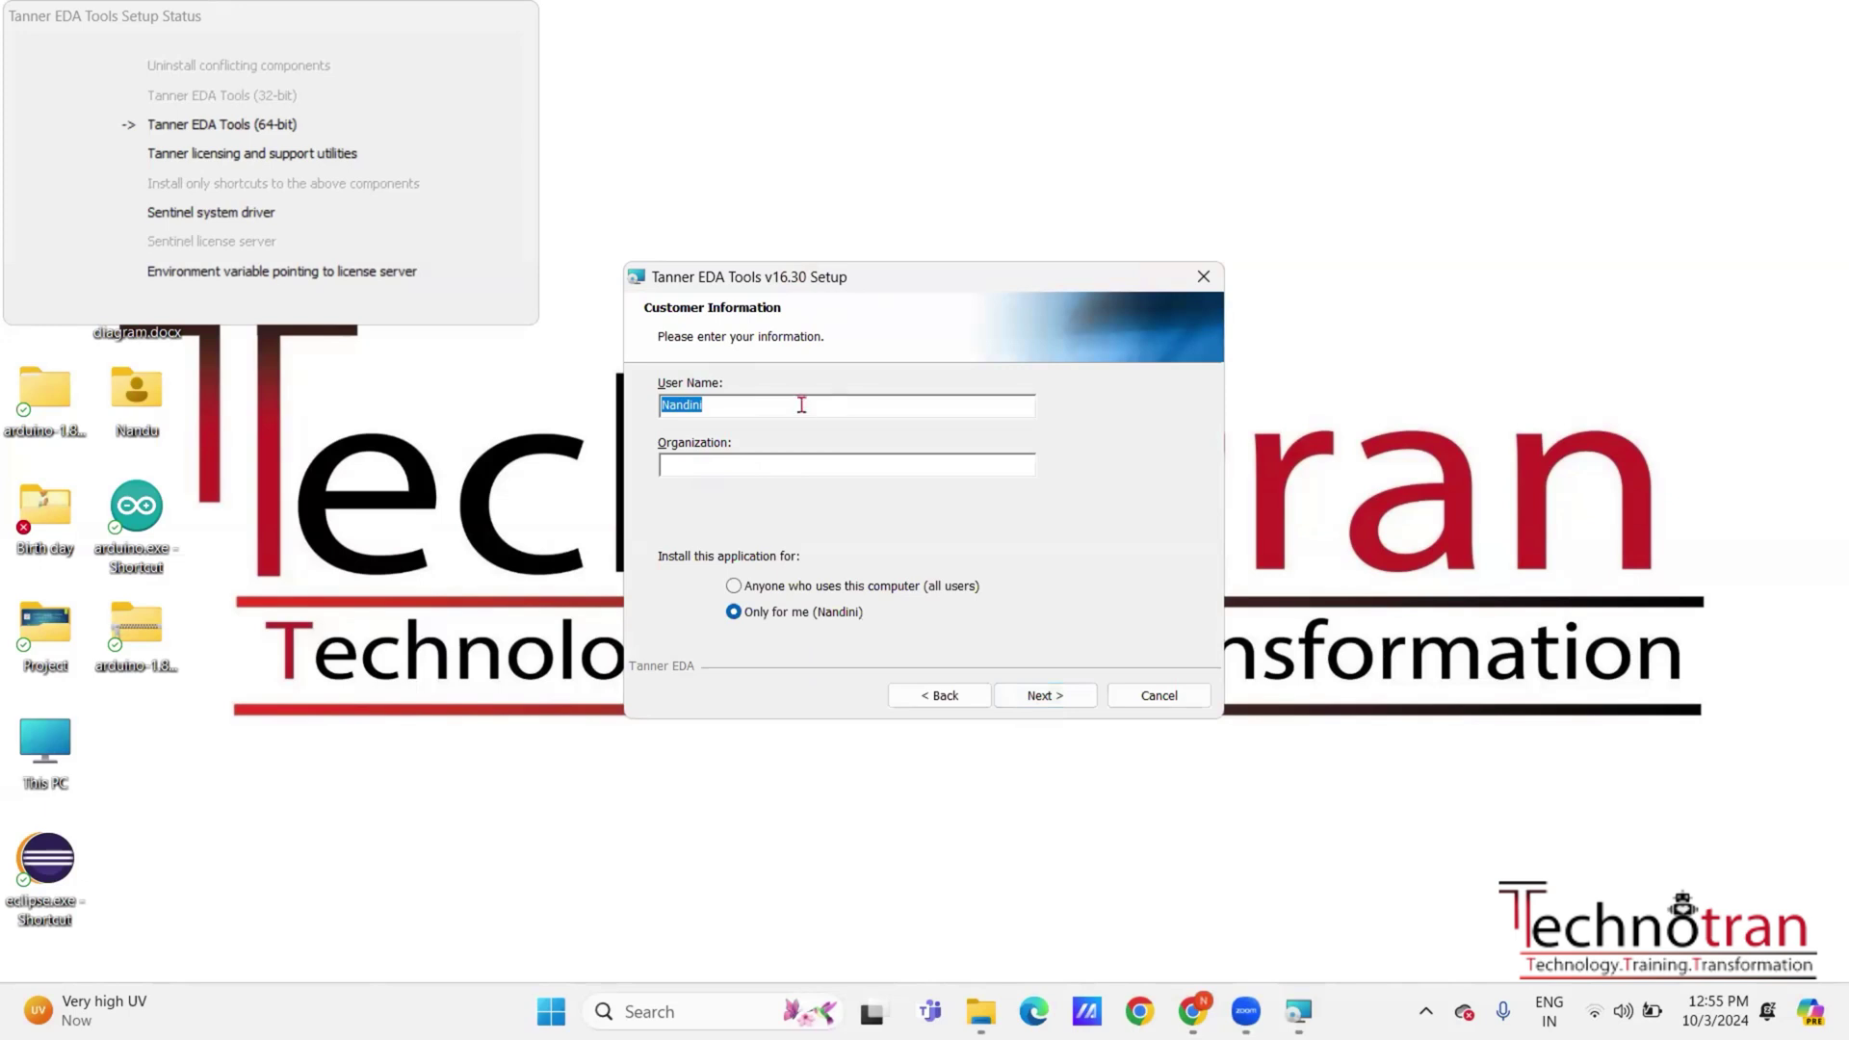
Enter the user's name and organization Technotran, and make the Tanner EDA Tools installation available to all users
key(BackSpace)
text(Mounika)
text(Tech)
text(notran)
click(734, 586)
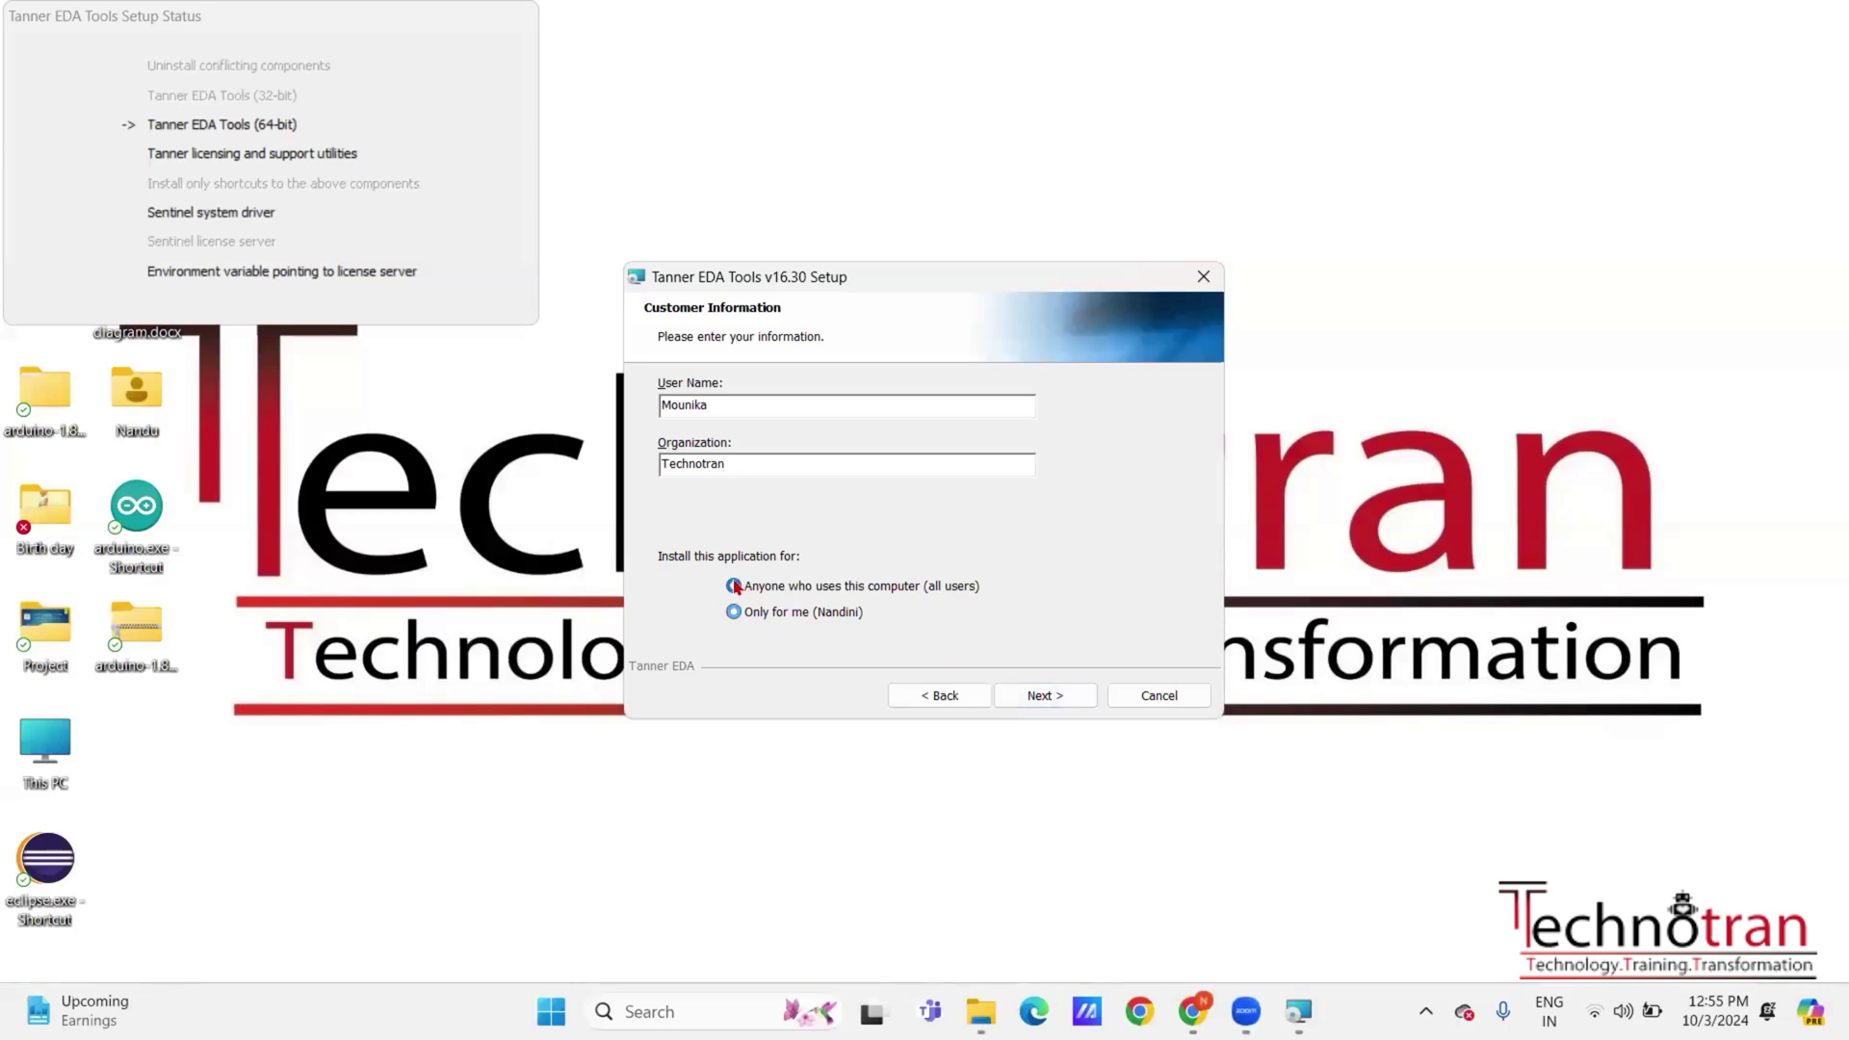
click(1028, 696)
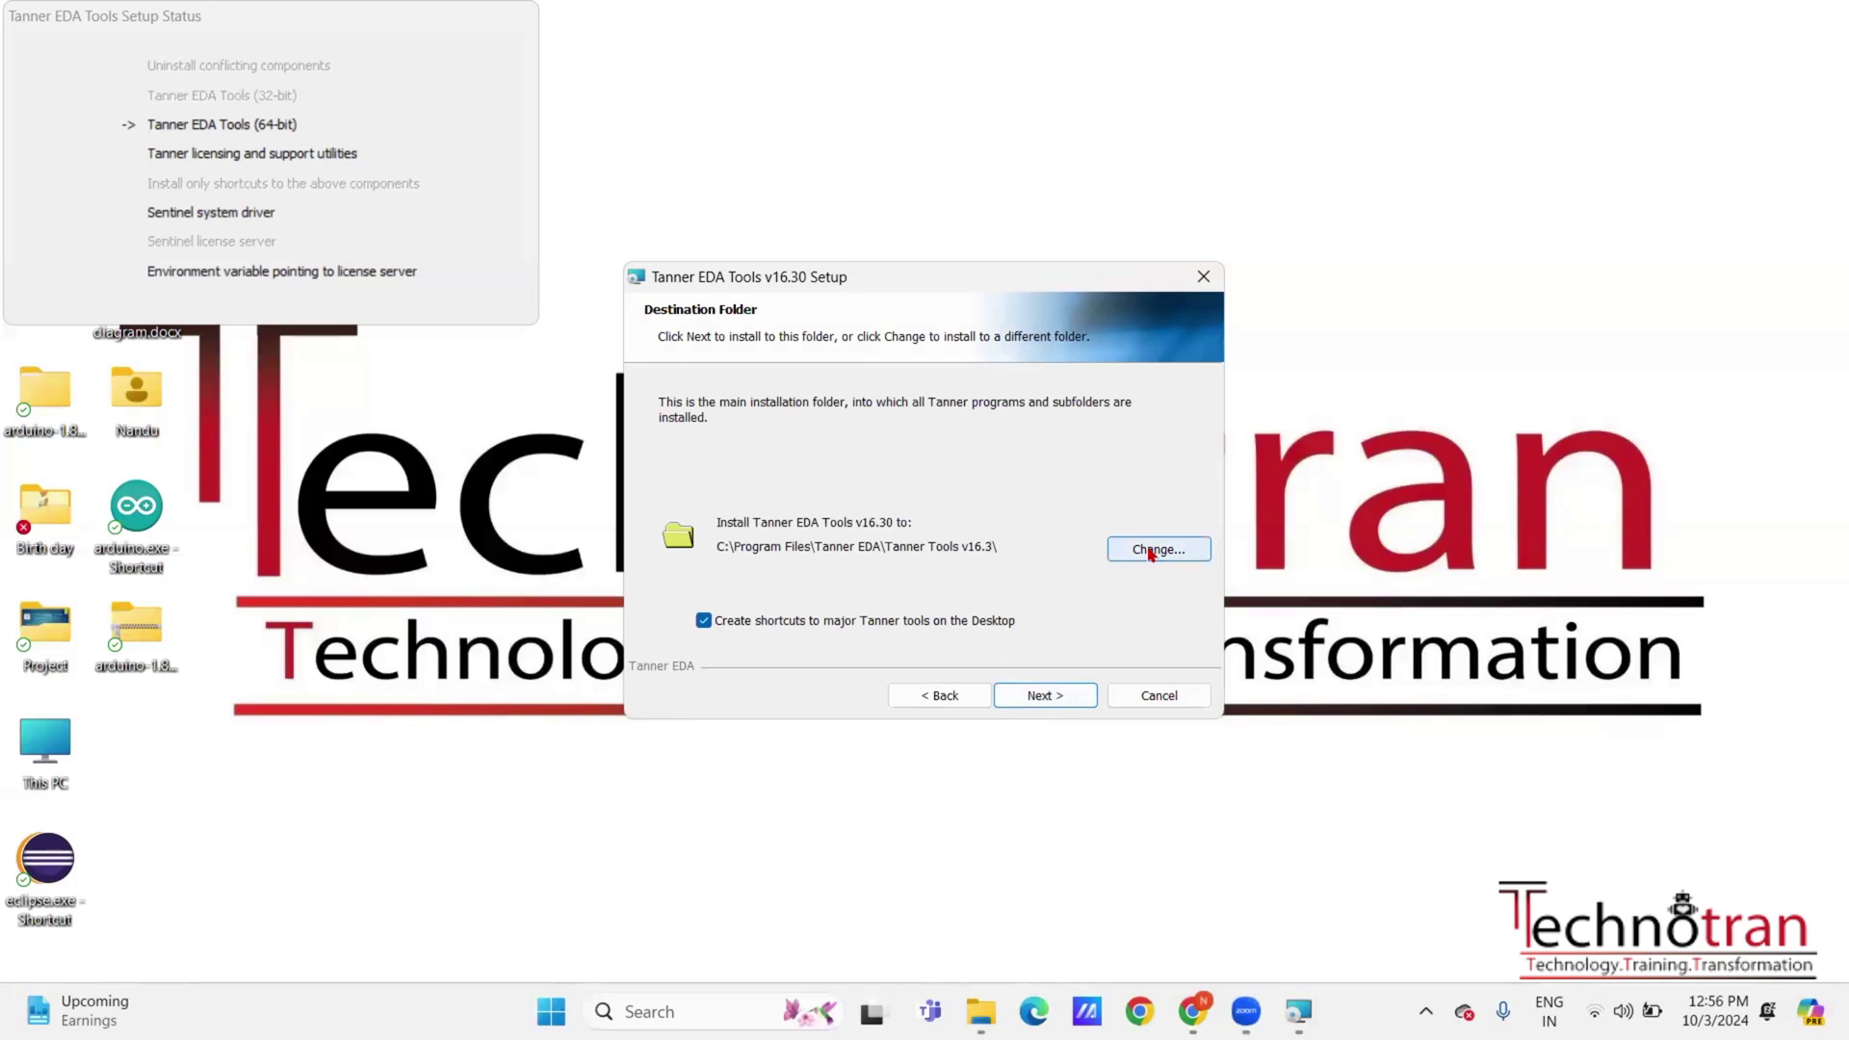
Change the installation destination to a new folder named Tanner Tools on the D: drive
click(1150, 554)
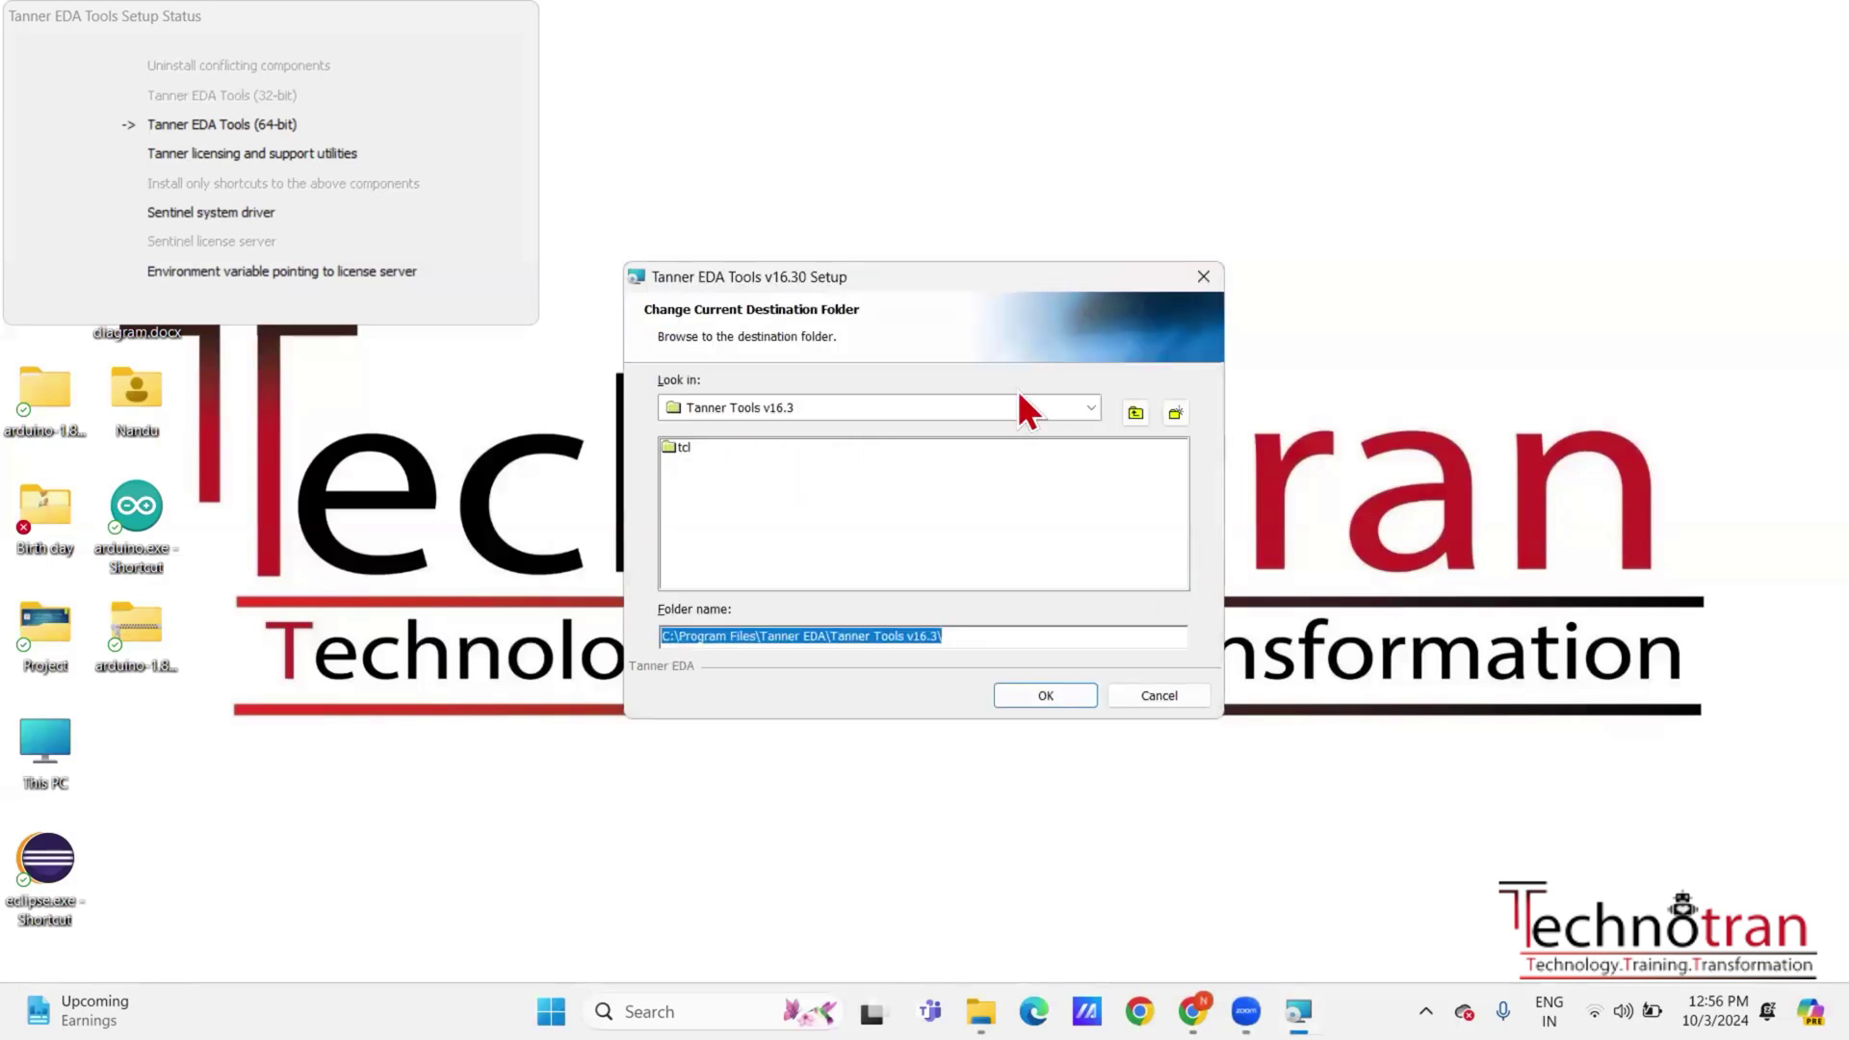
click(1091, 408)
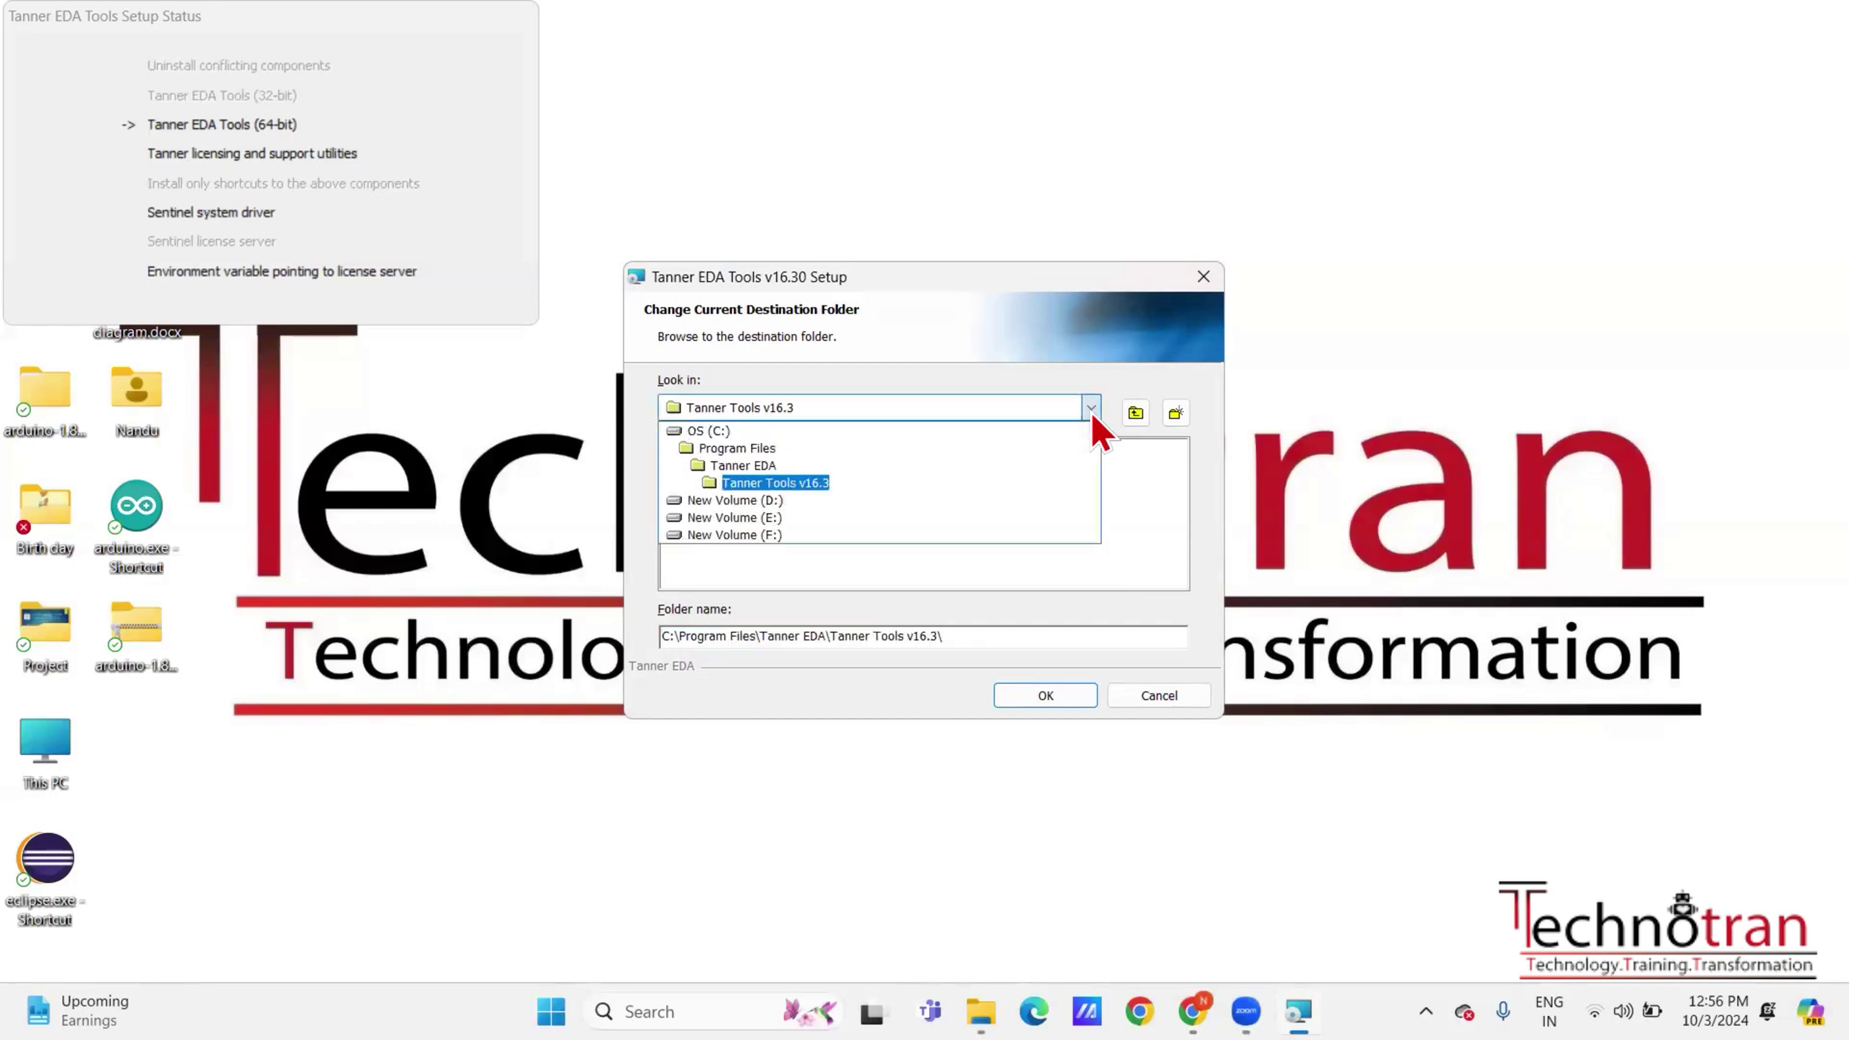
click(776, 501)
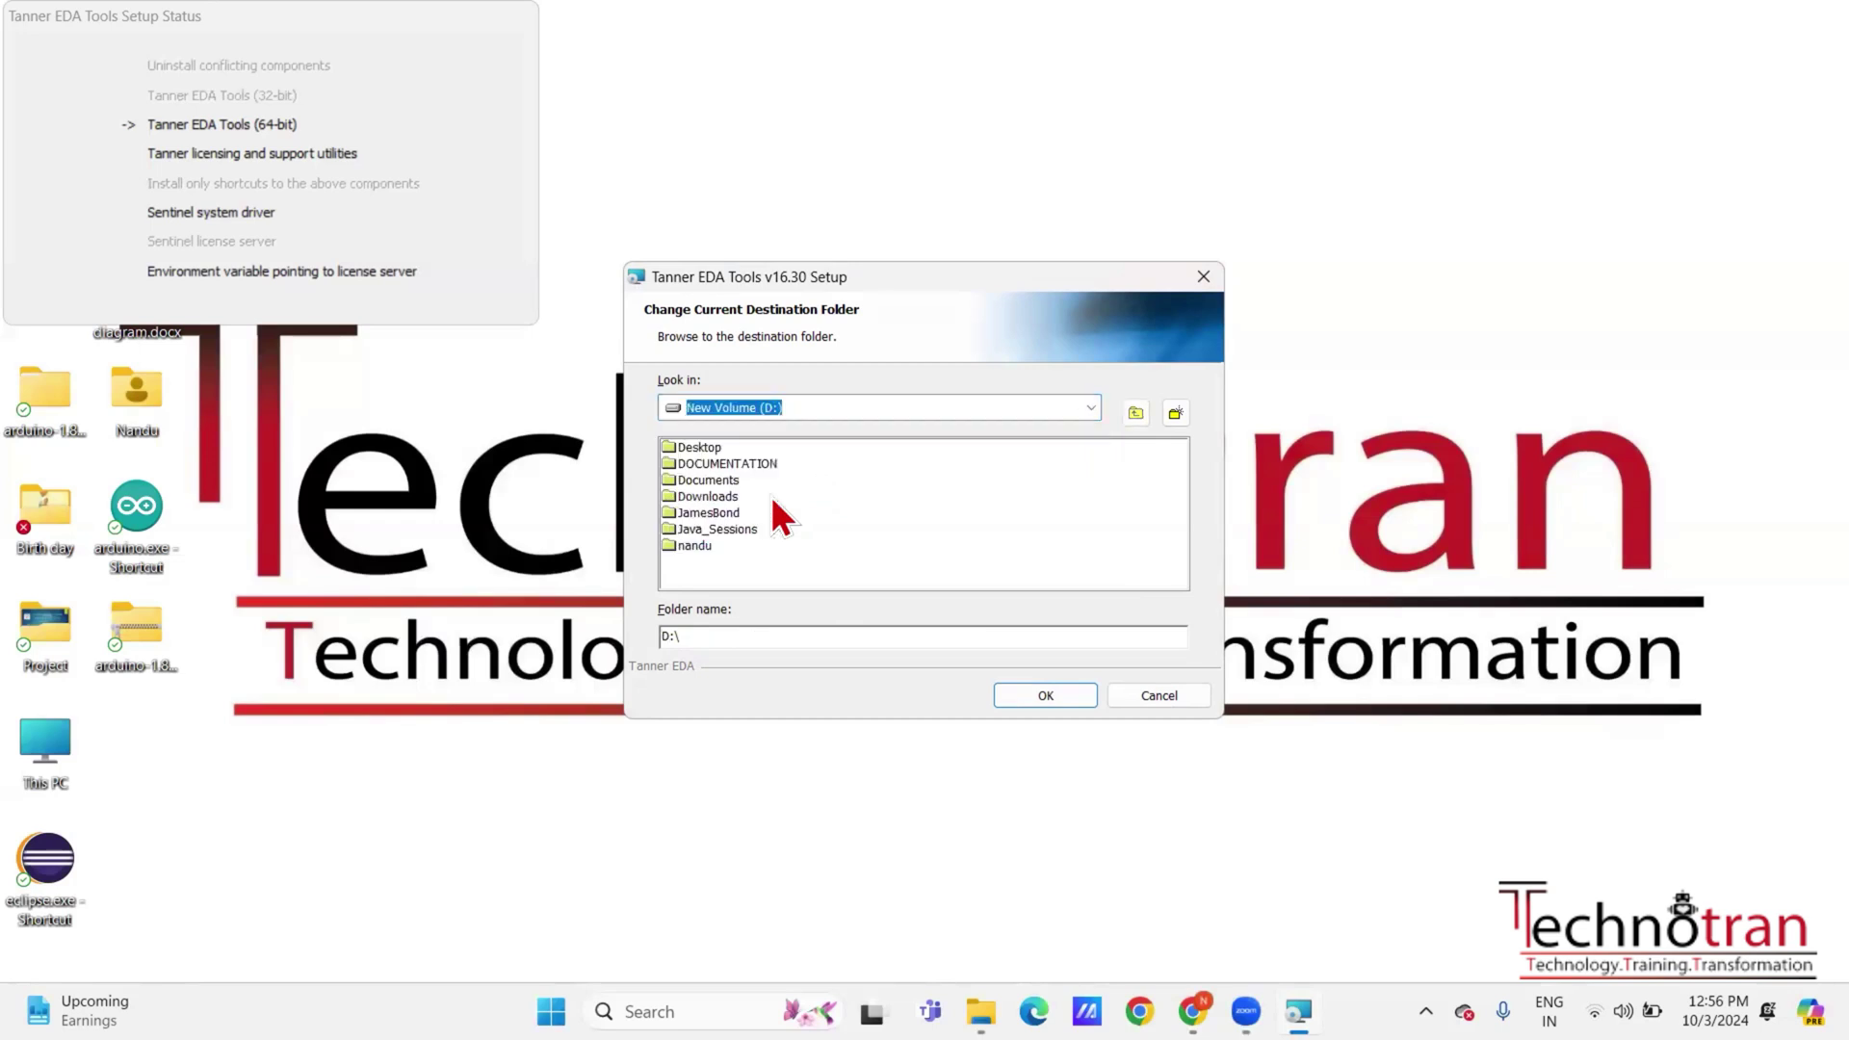
click(715, 575)
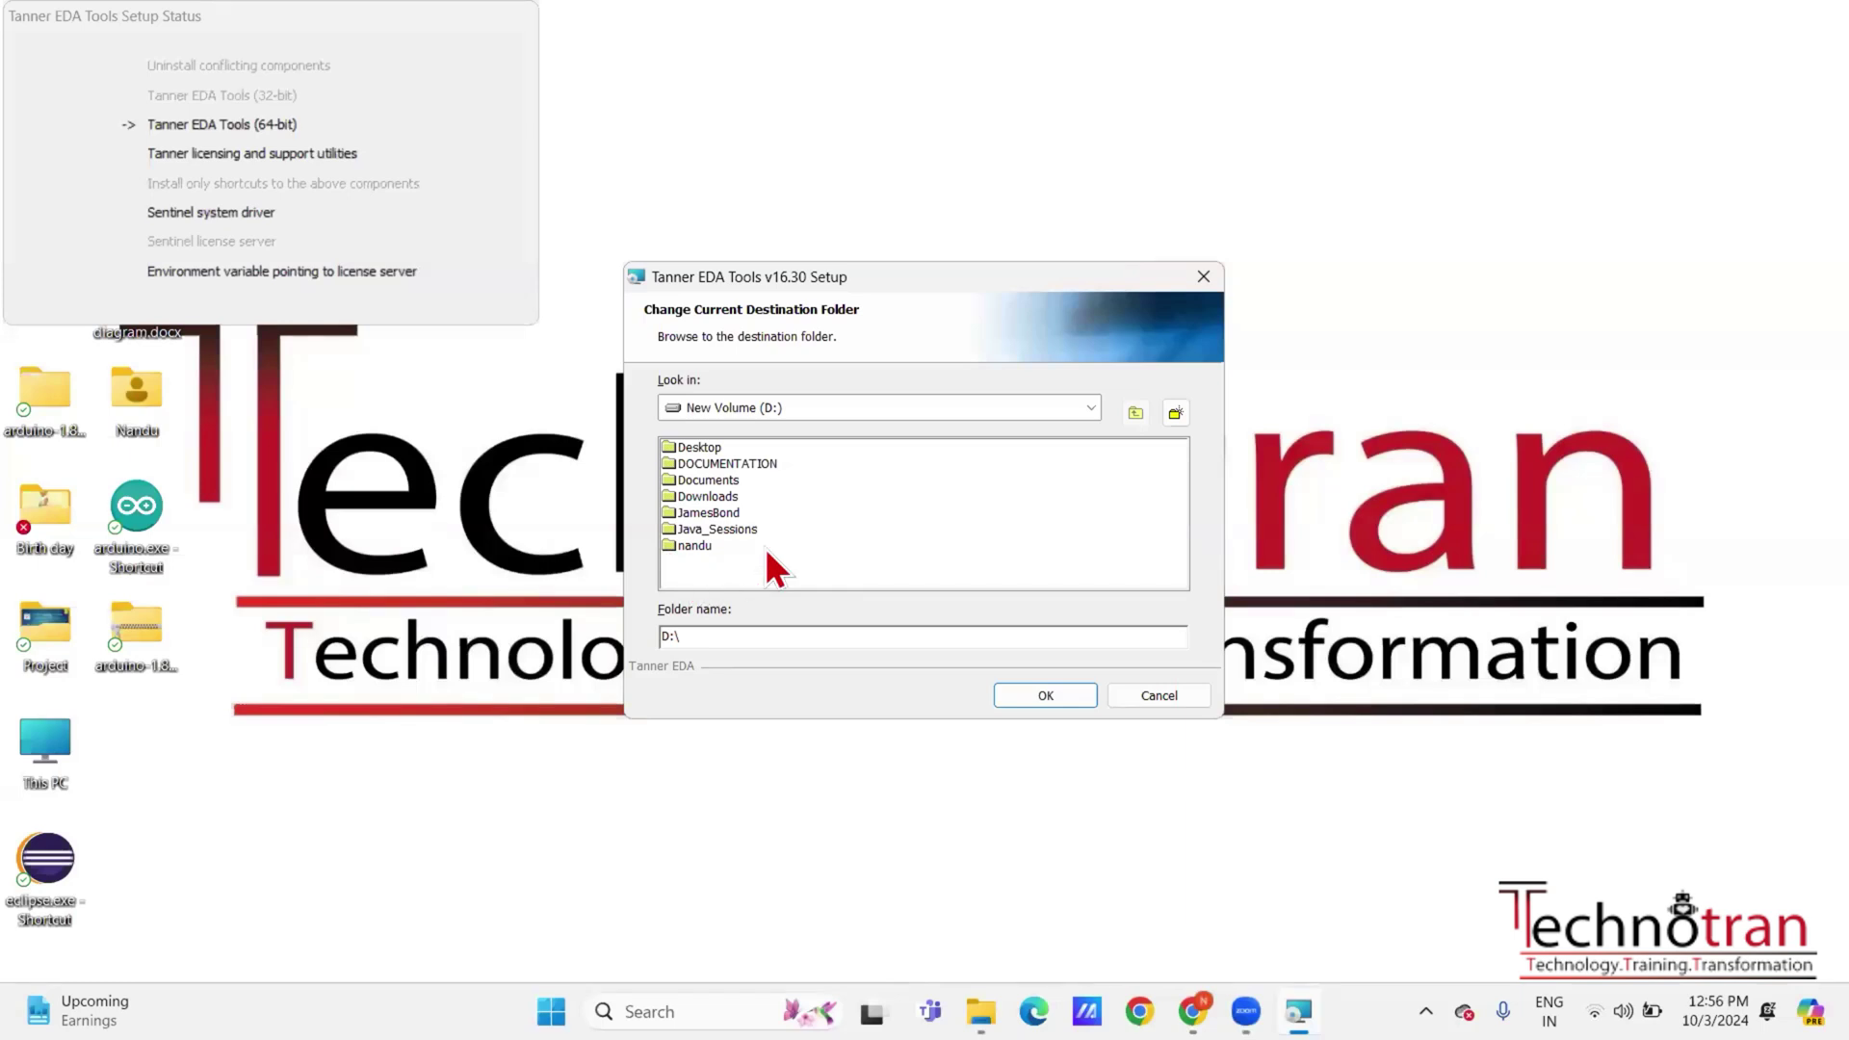
click(1175, 413)
text(T)
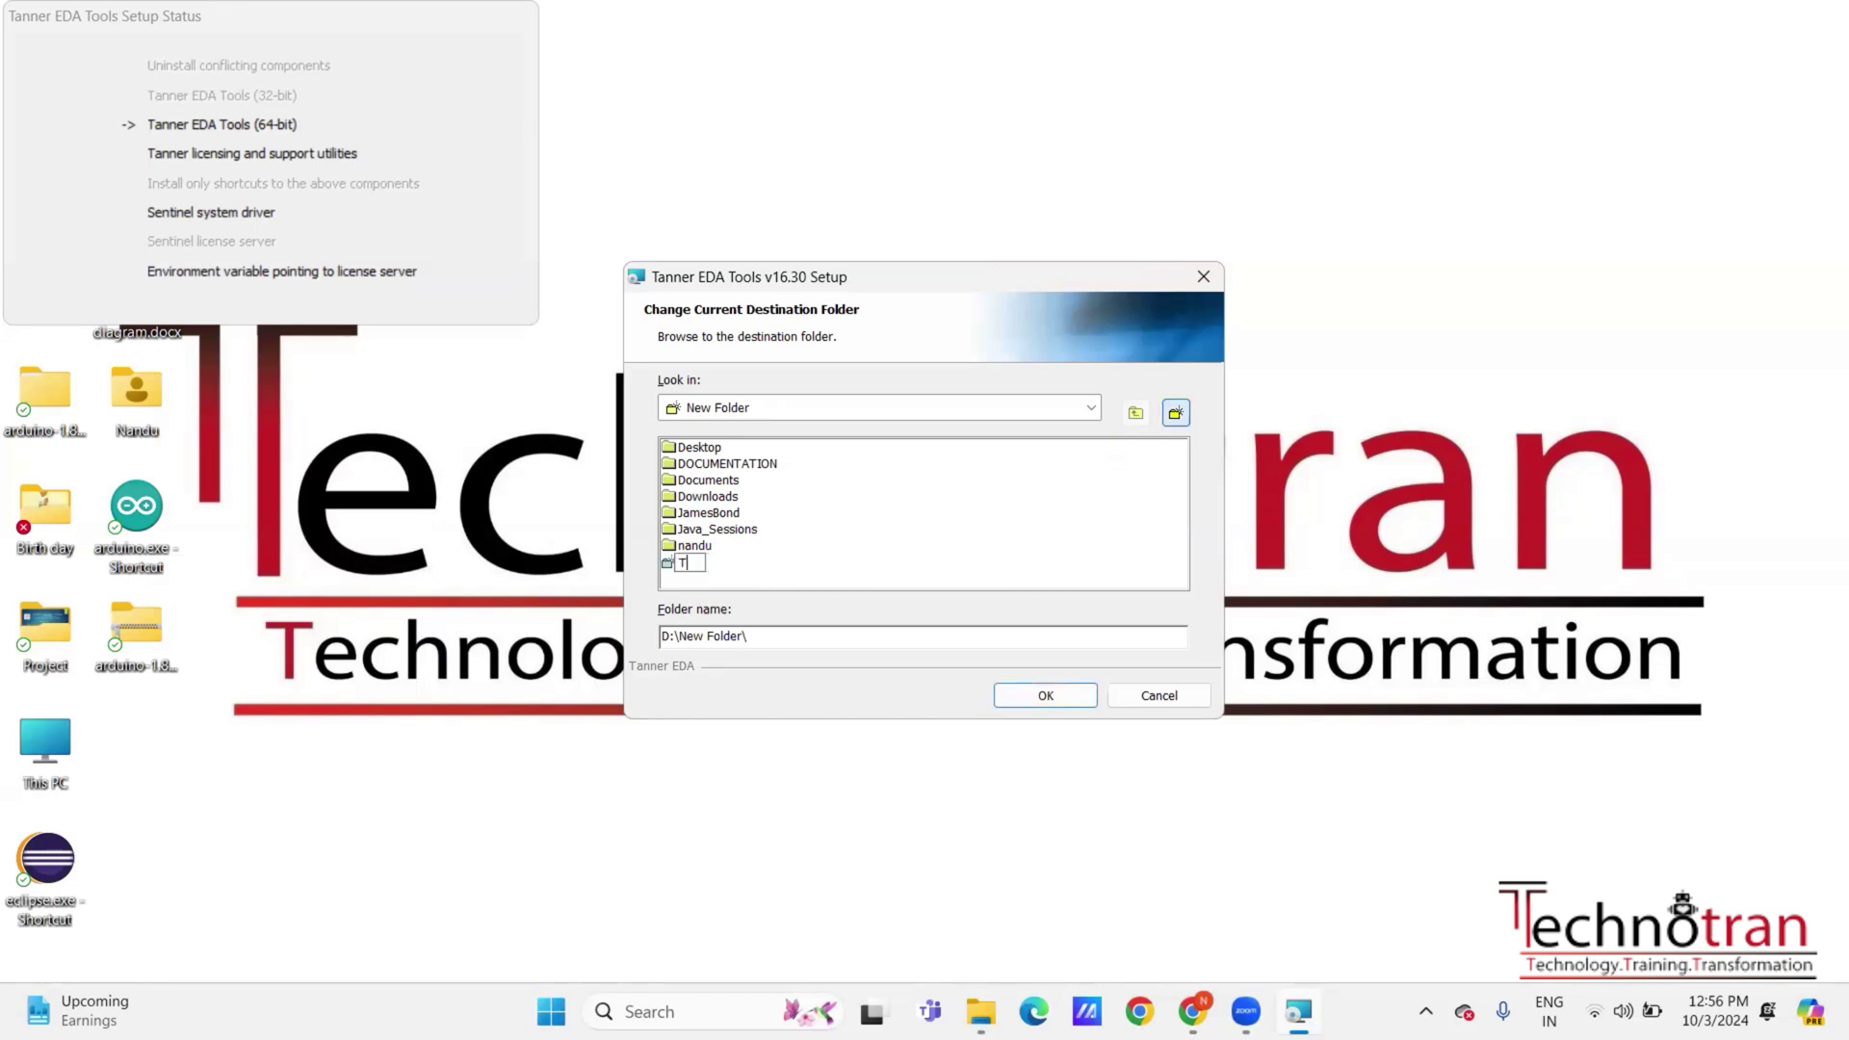
text(anner Tools)
key(Return)
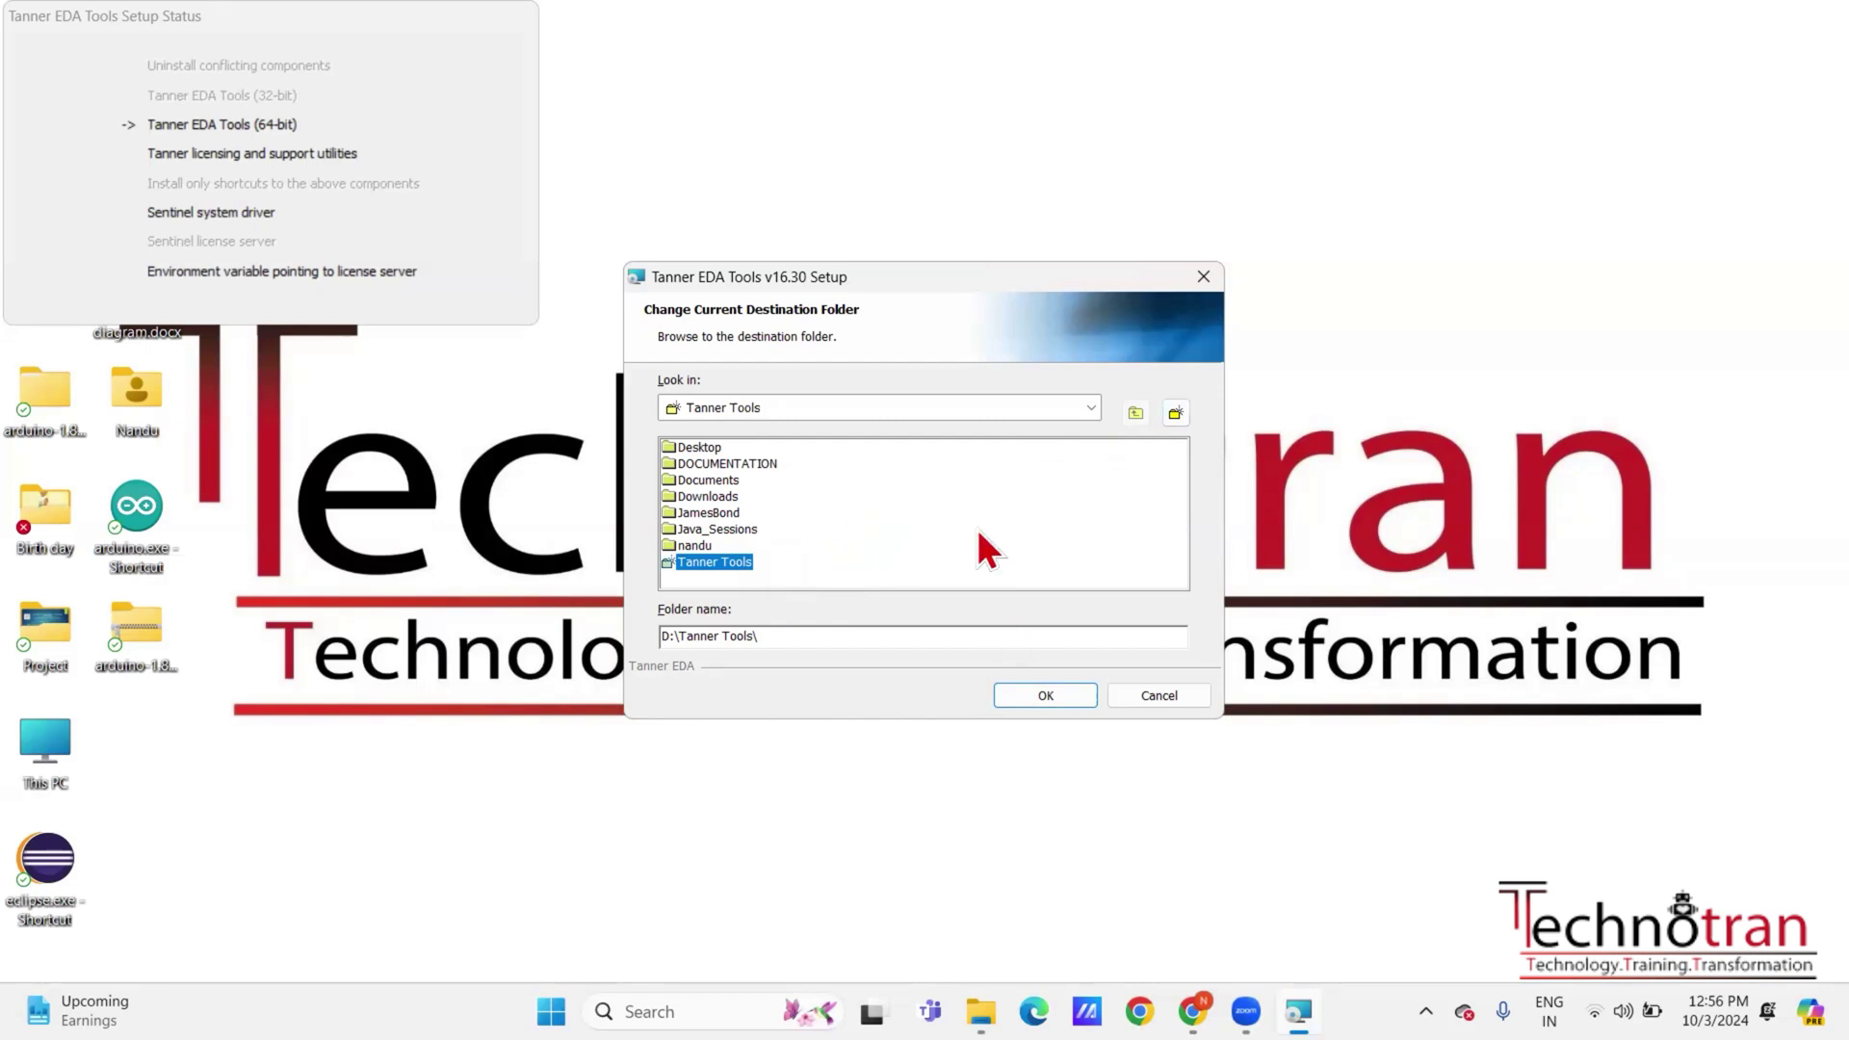
click(1041, 697)
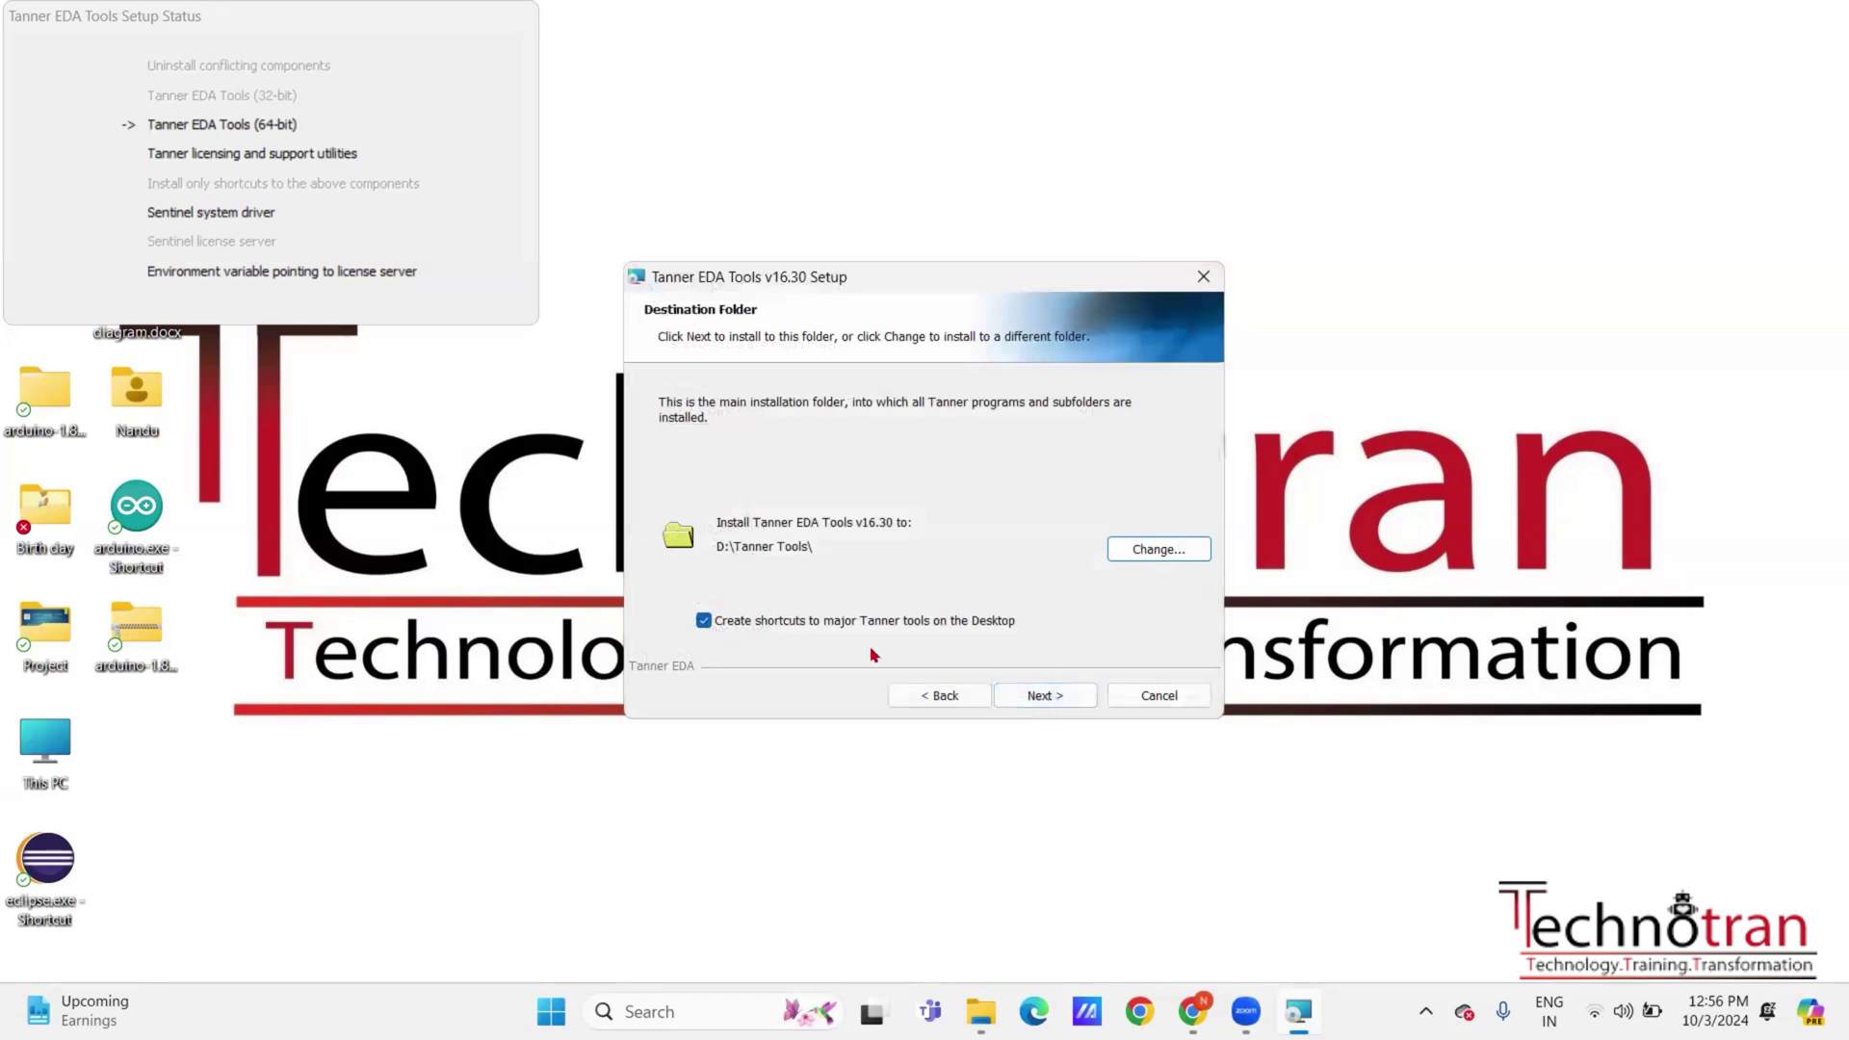
Install Tanner EDA Tools v16.30 with the Typical setup type and desktop shortcuts, then finish the wizard
click(1025, 694)
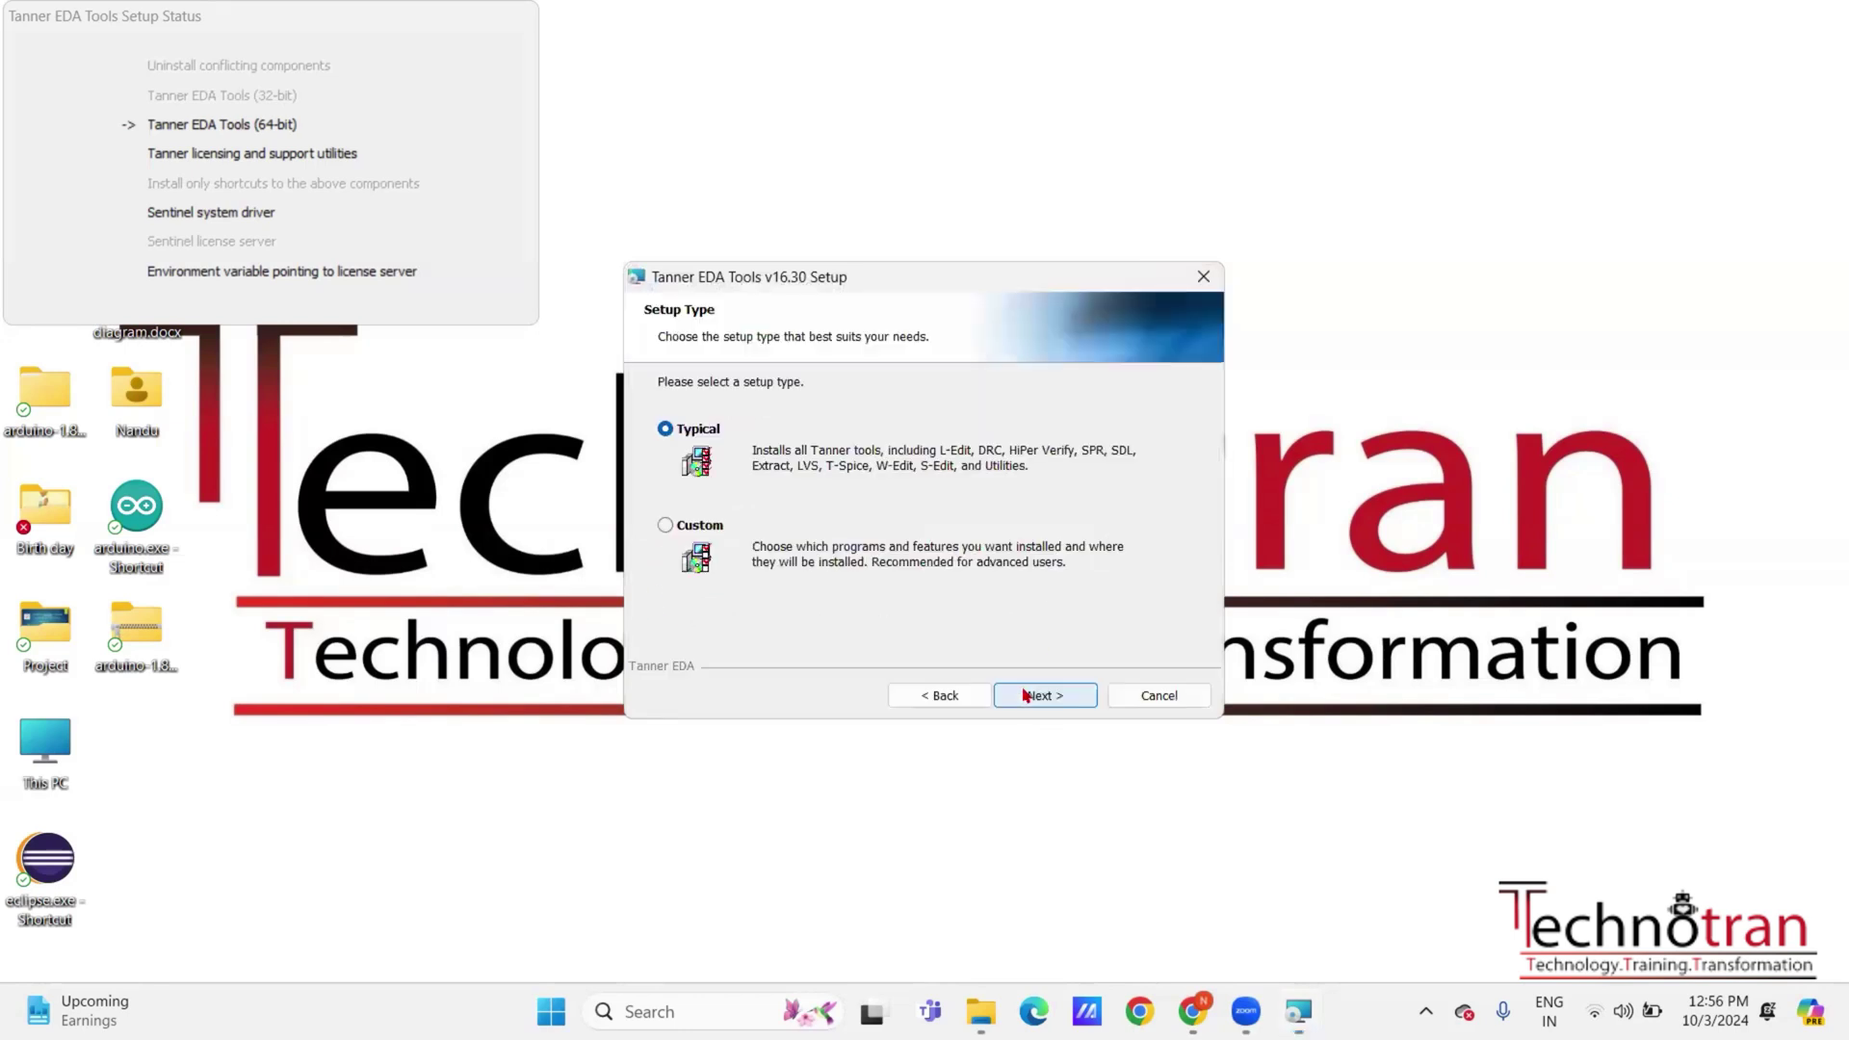
click(1026, 694)
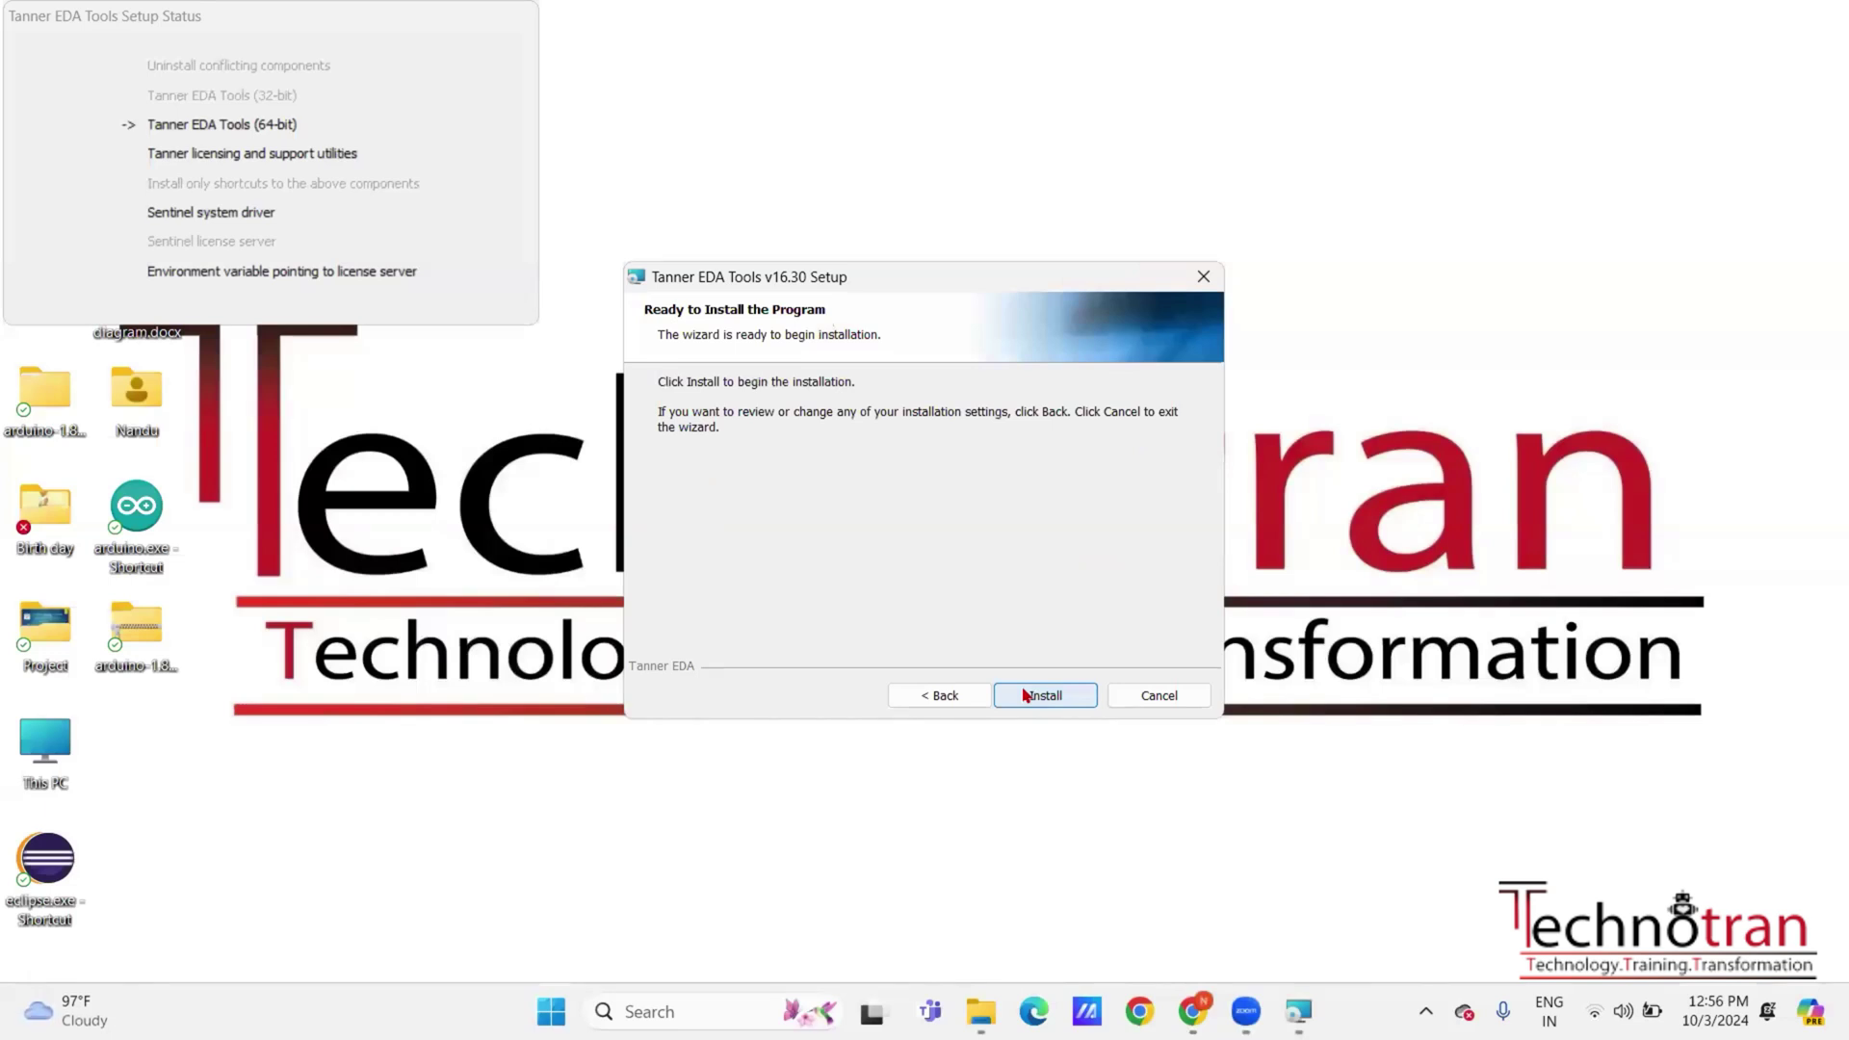
click(1024, 695)
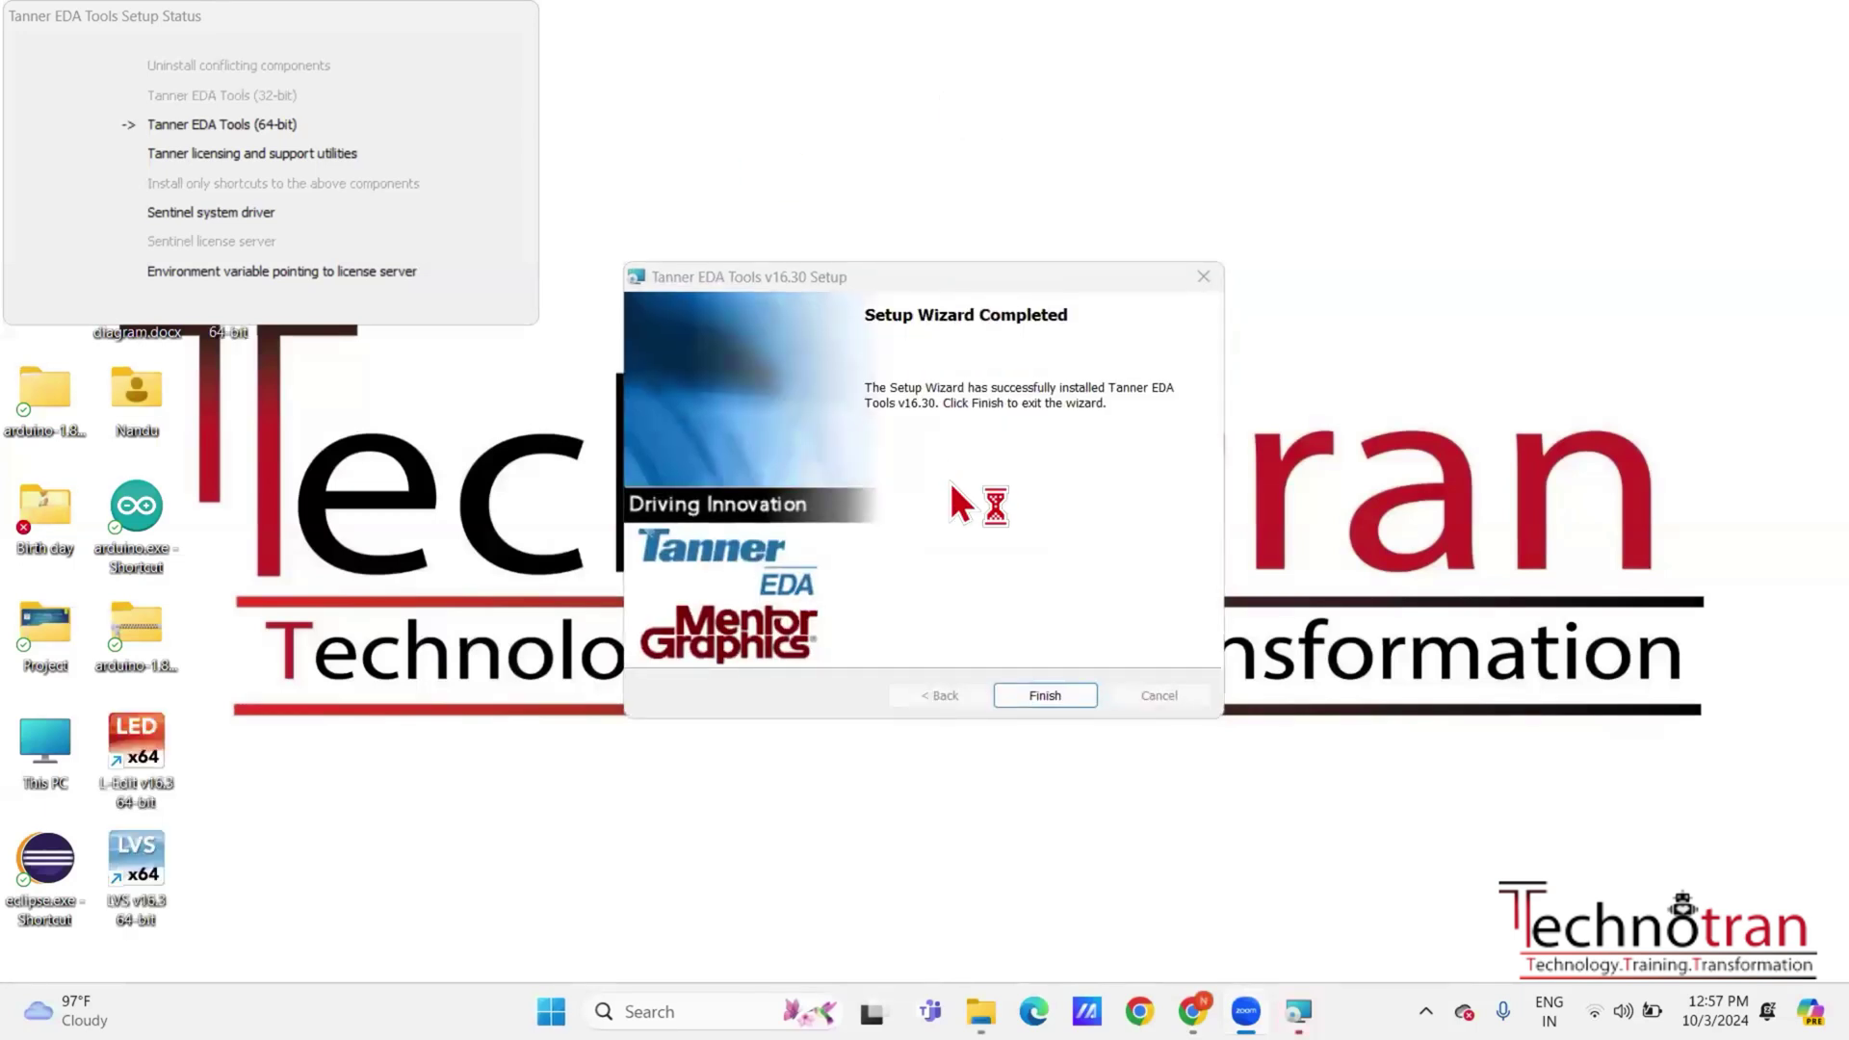
click(1066, 692)
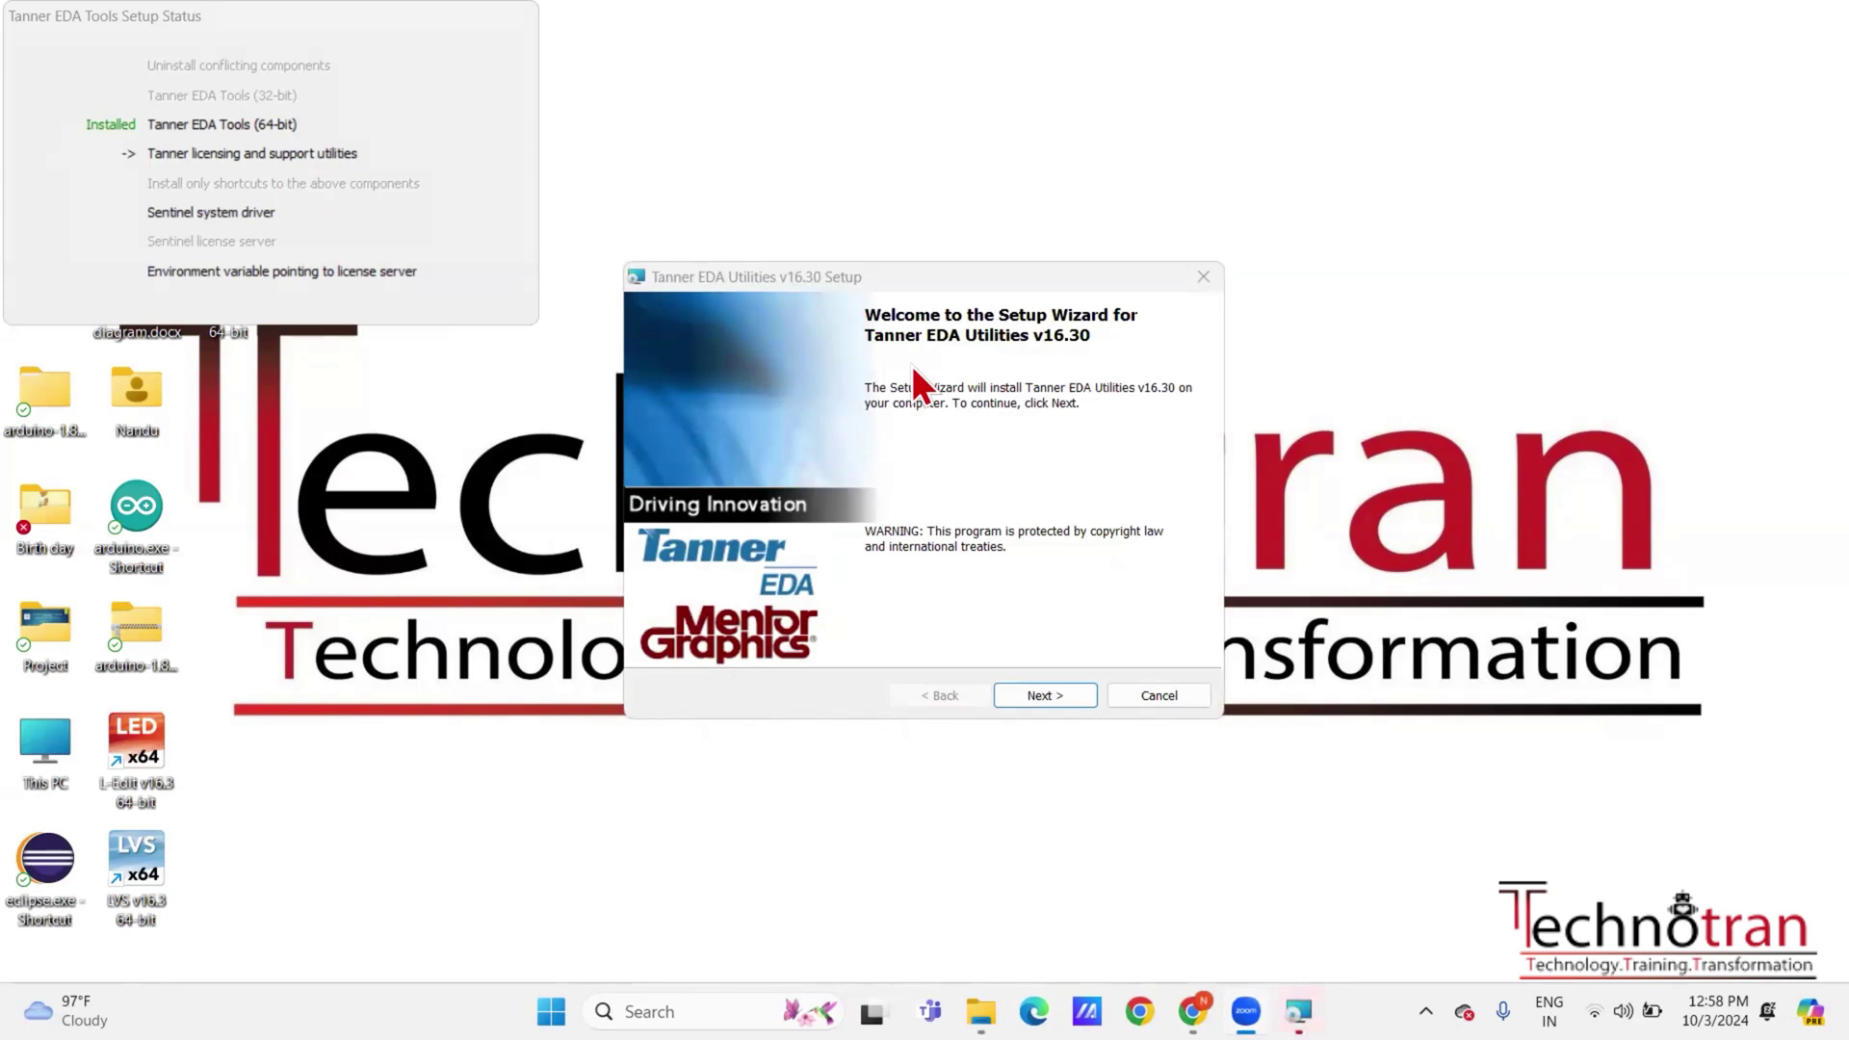
Proceed past the Tanner EDA Utilities v16.30 welcome page and accept its license agreement
click(1009, 695)
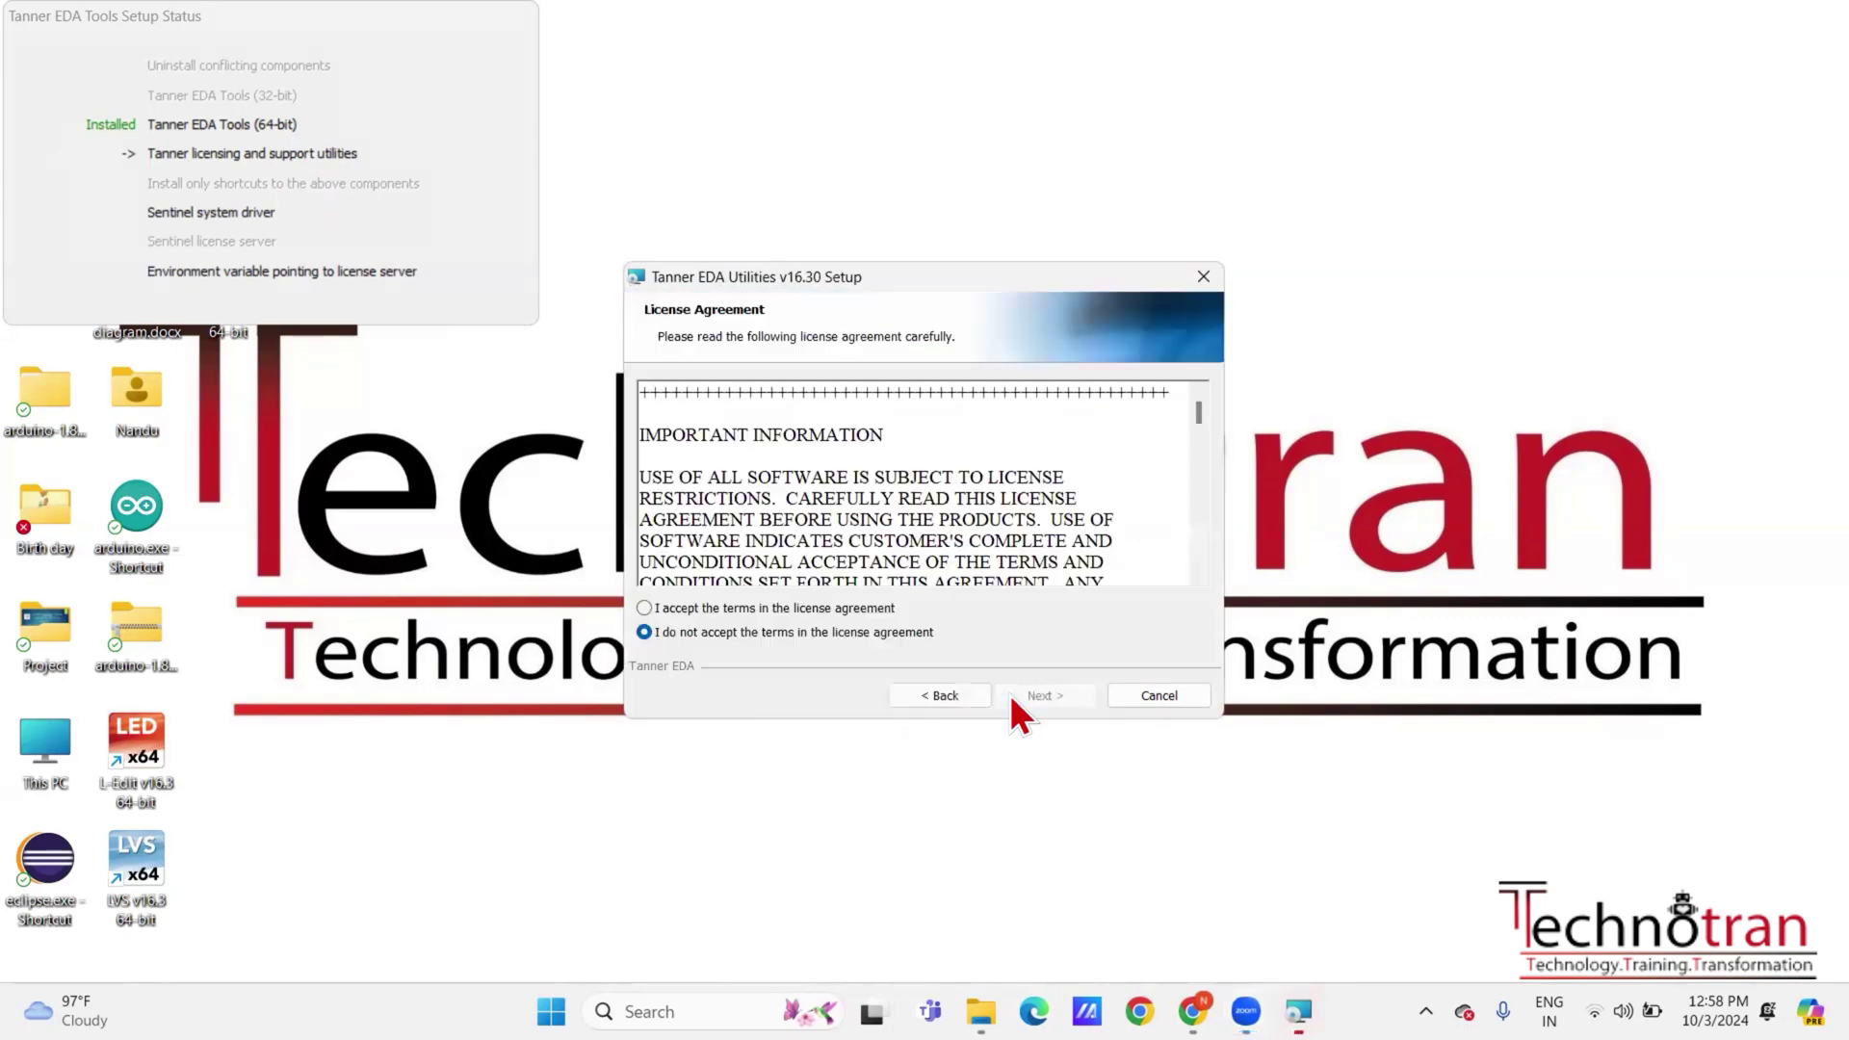
click(645, 607)
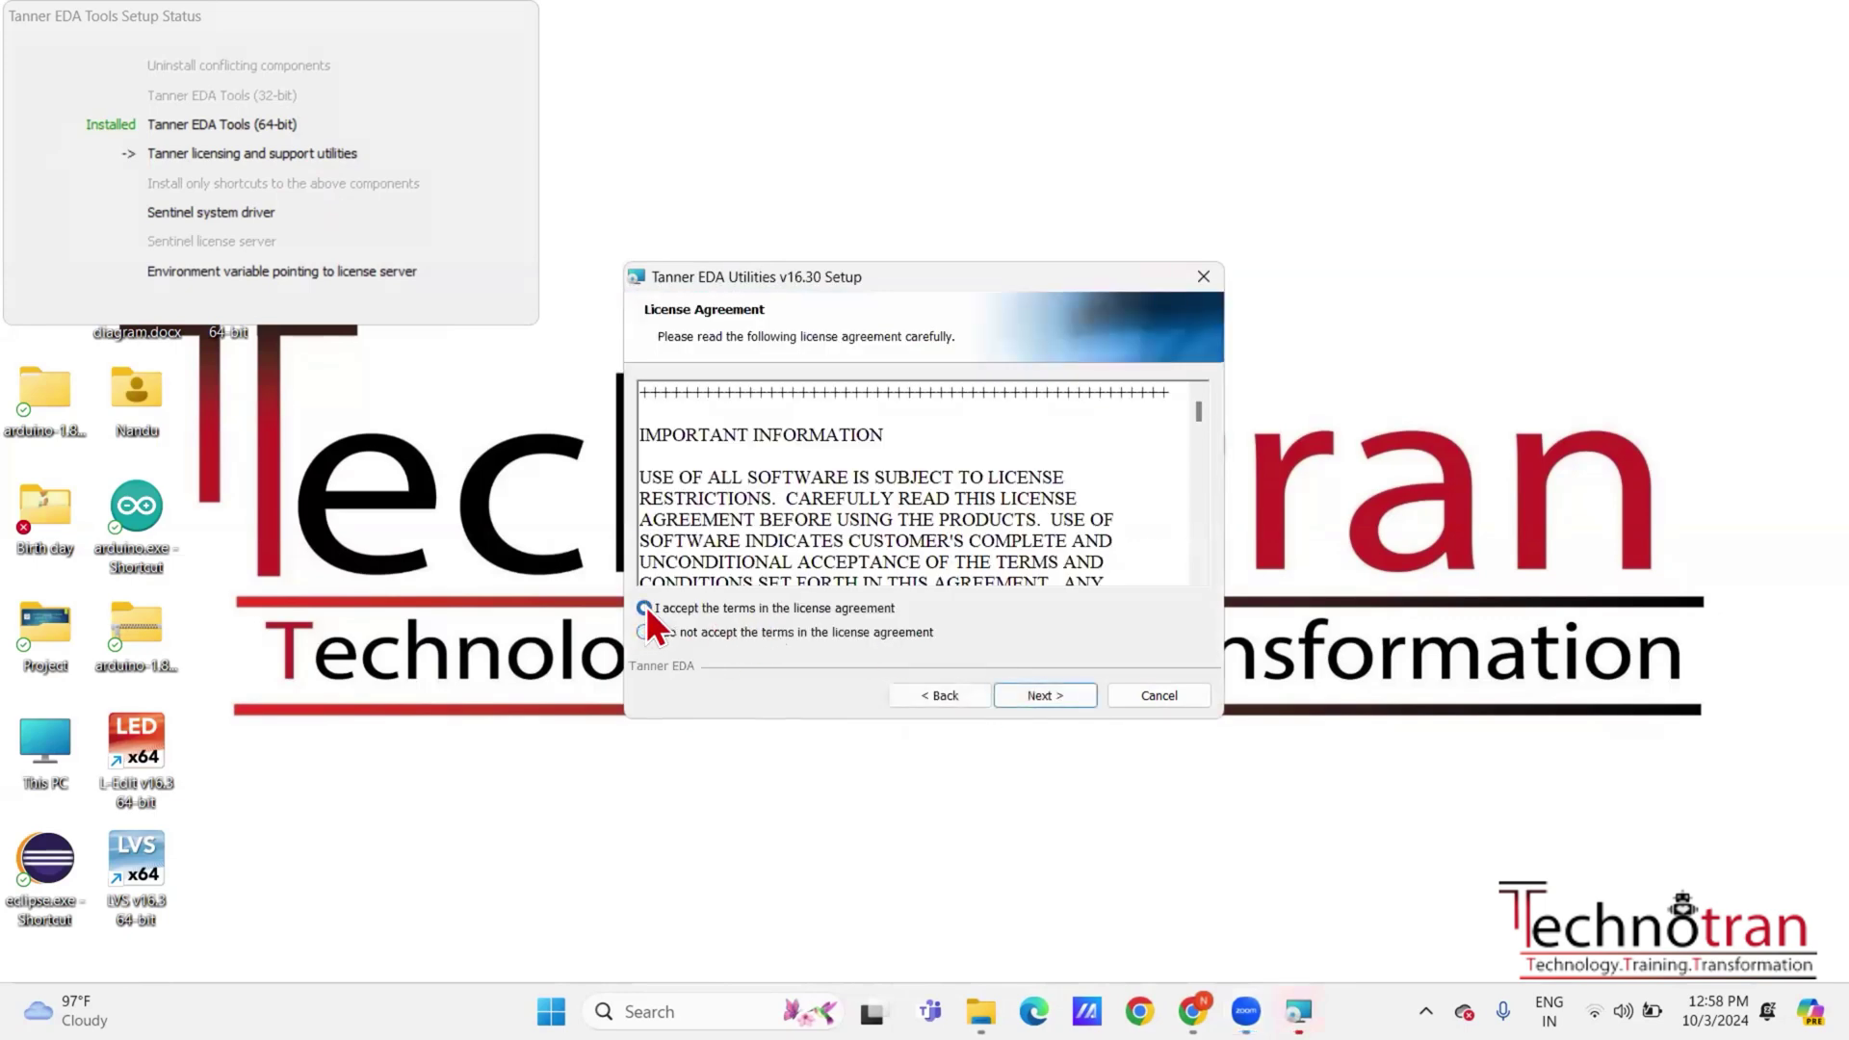
click(1024, 691)
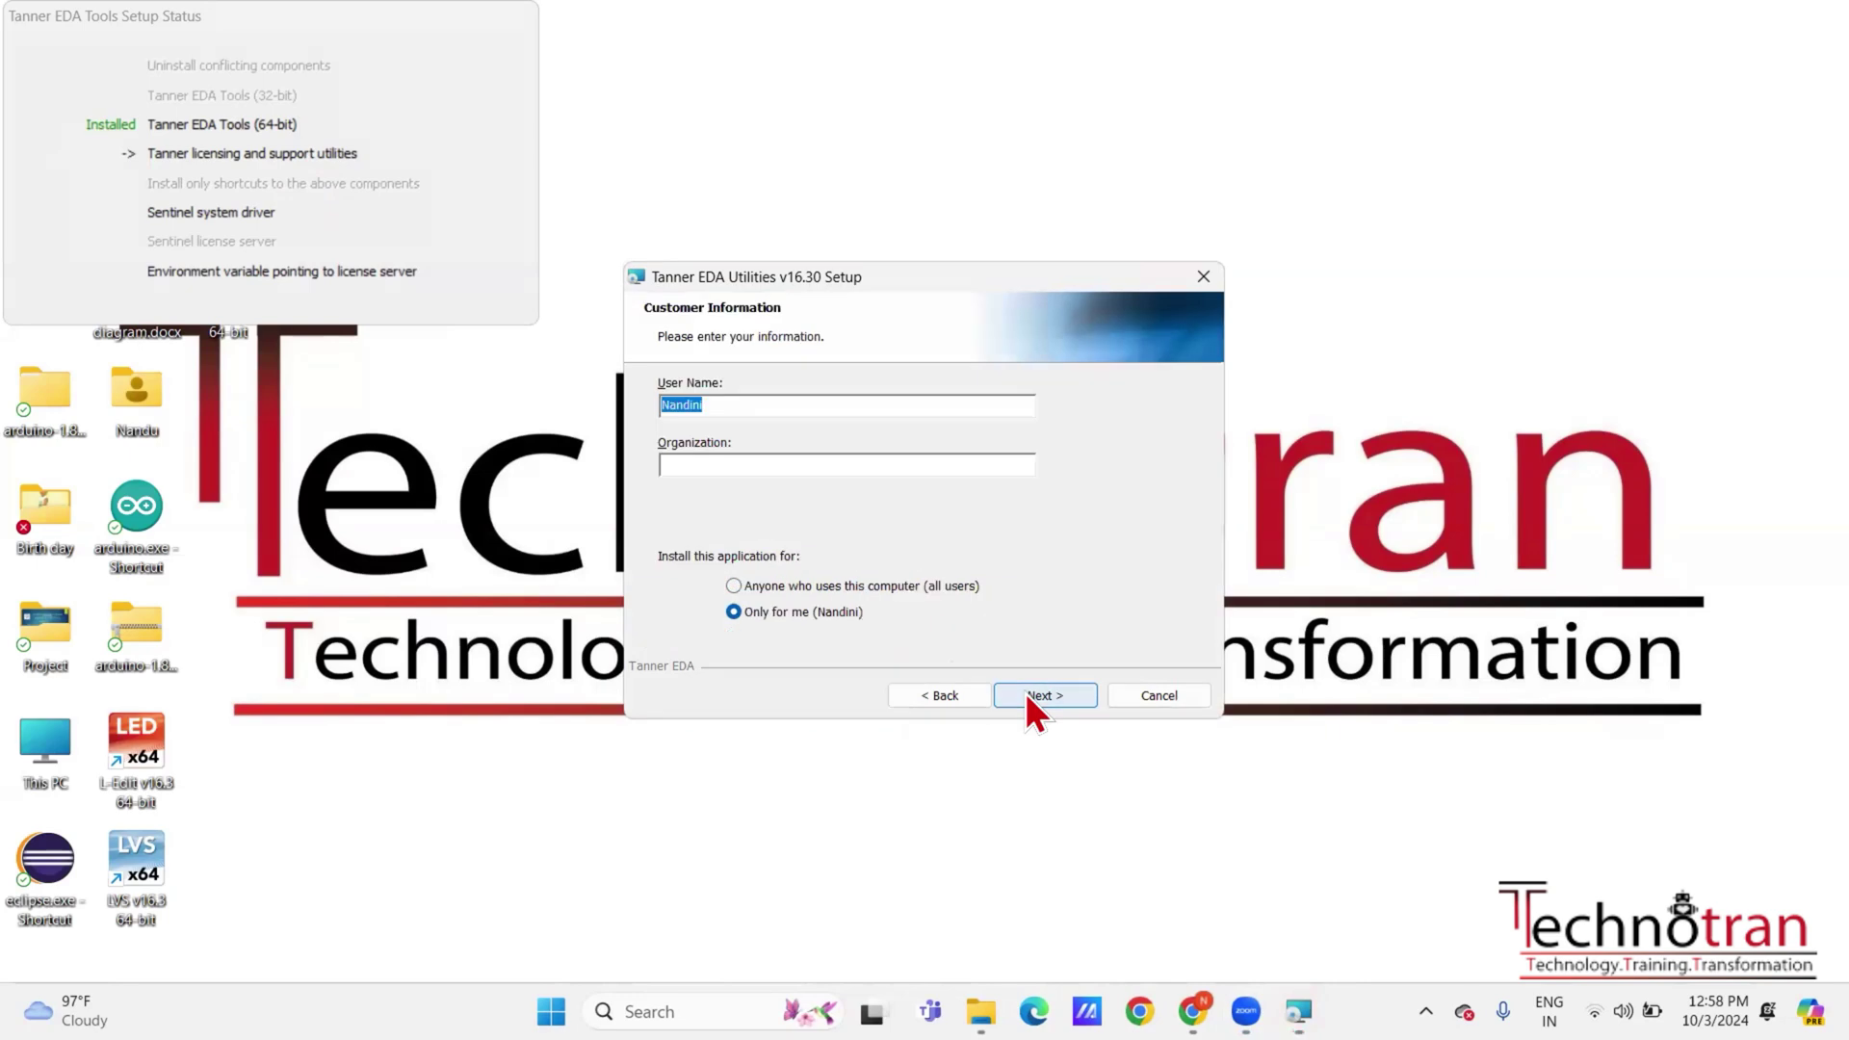
Fill in the Utilities customer information with the user's name and organization Technotran, and continue to the destination page
key(BackSpace)
text(Mounika)
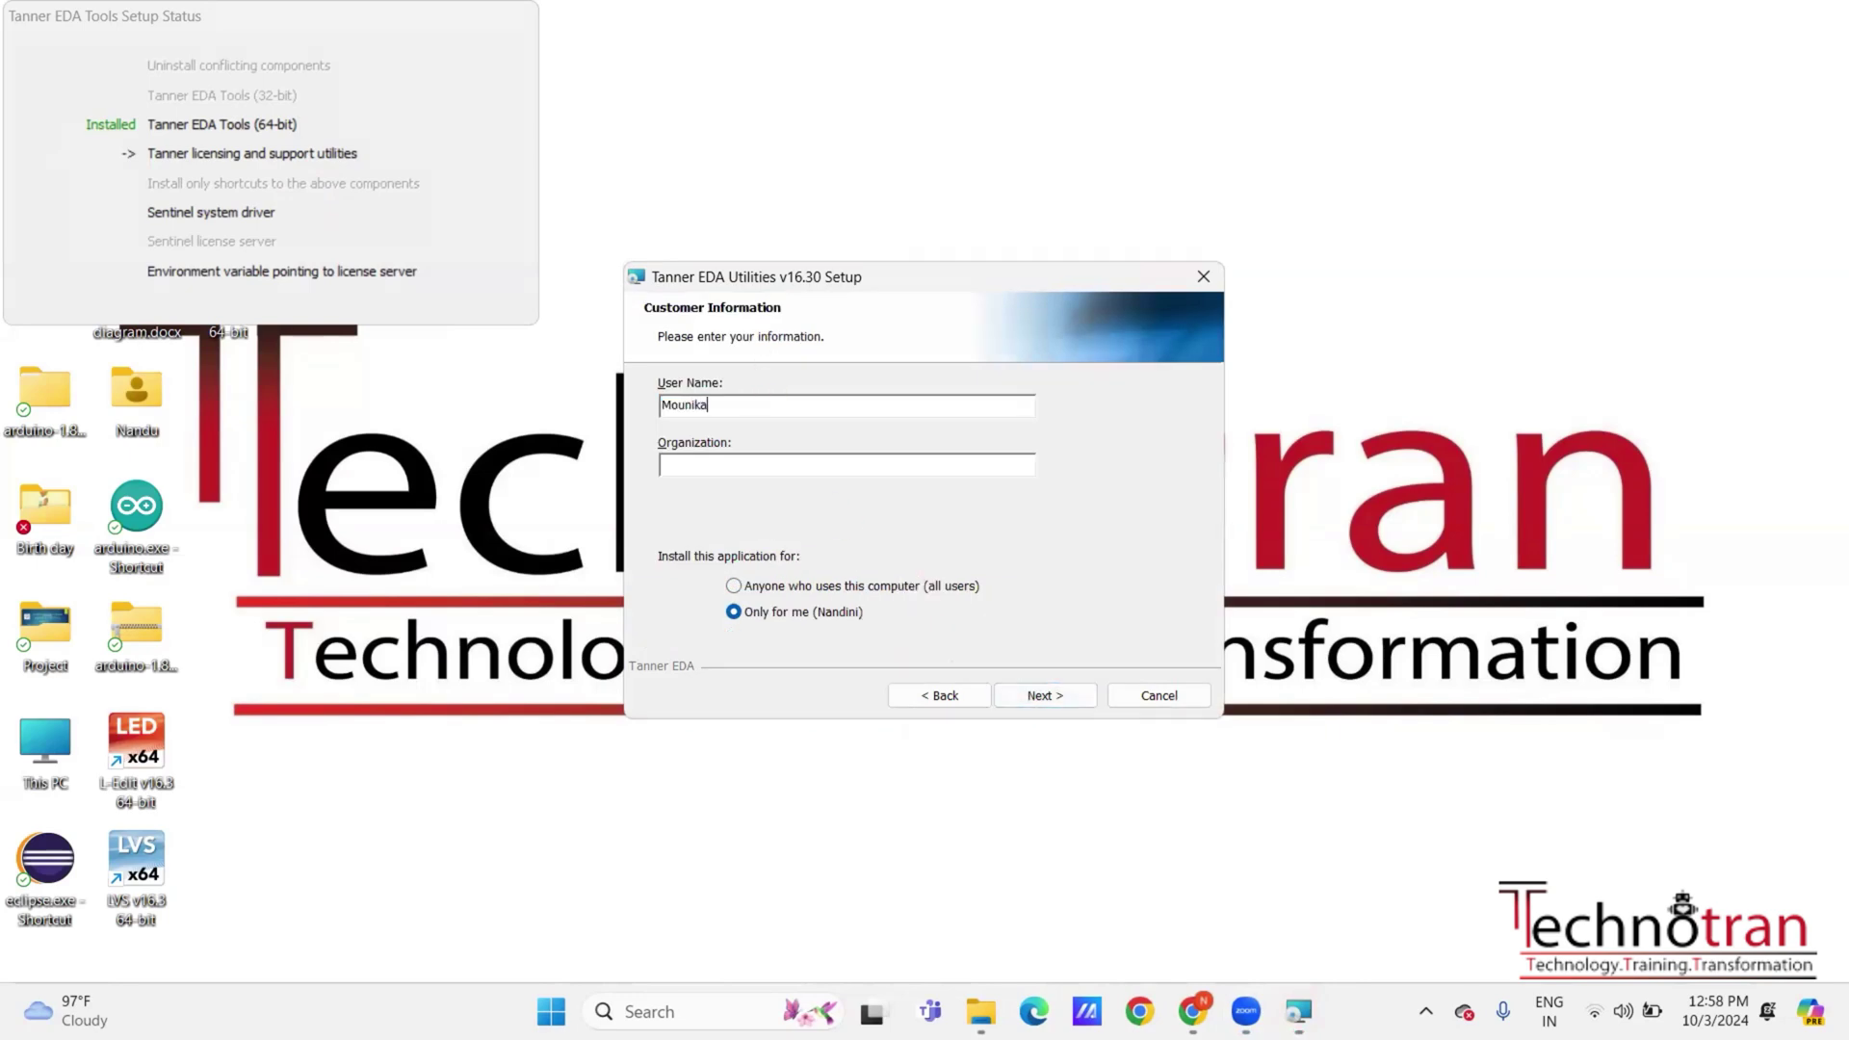
click(805, 461)
text(Technotran)
click(1047, 698)
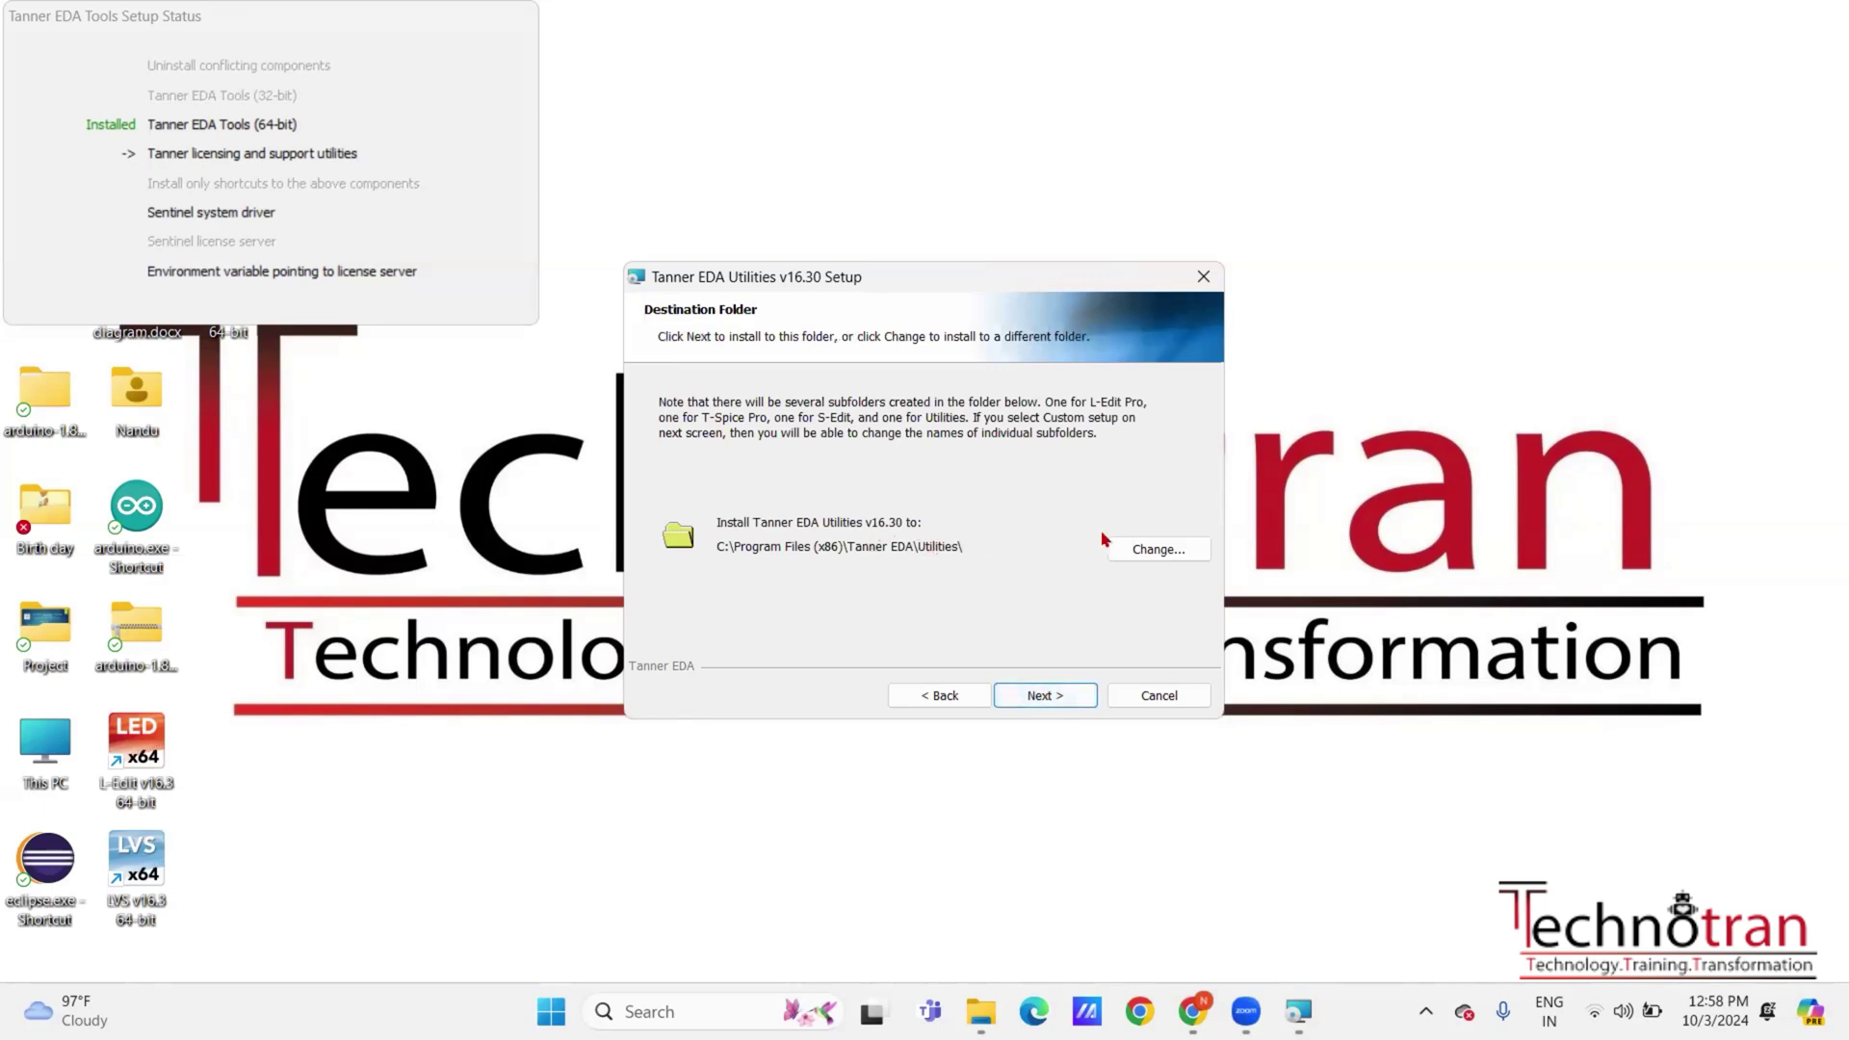
Change the Tanner EDA Utilities v16.30 destination to the existing Tanner Tools folder on the D: drive
click(1120, 557)
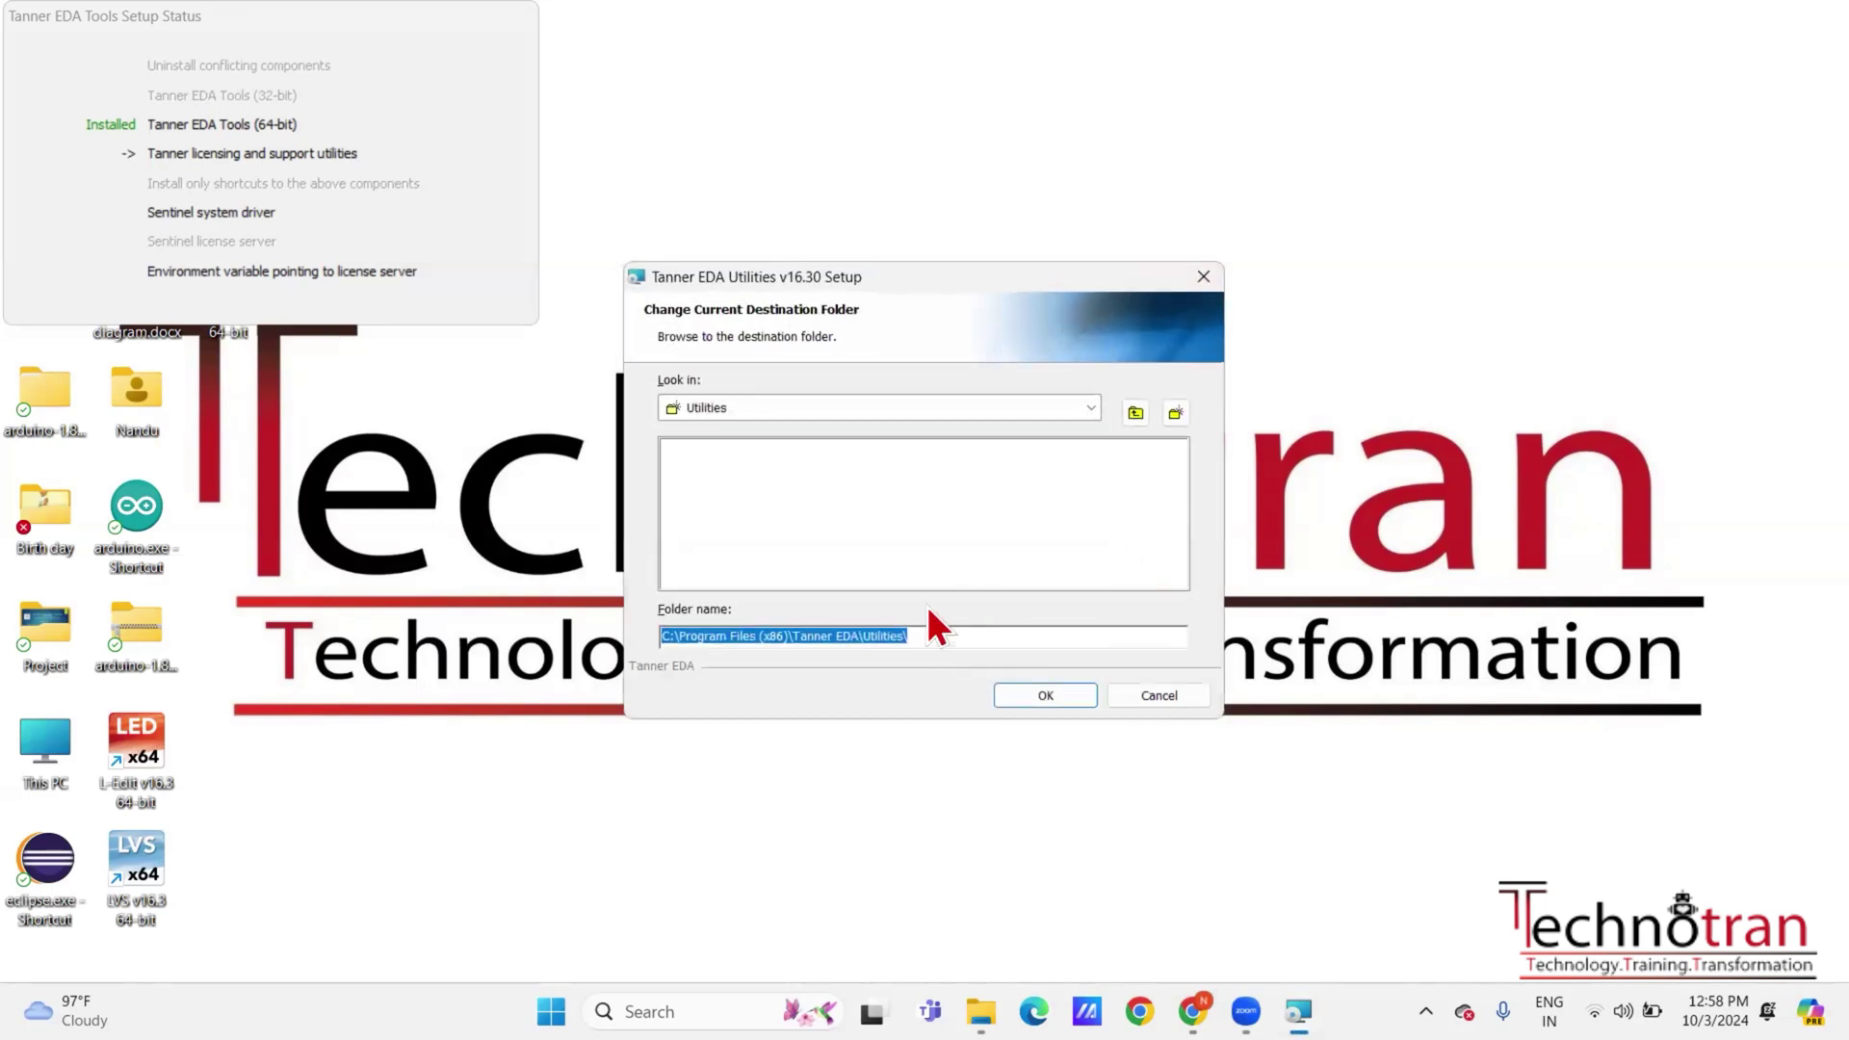
click(1091, 408)
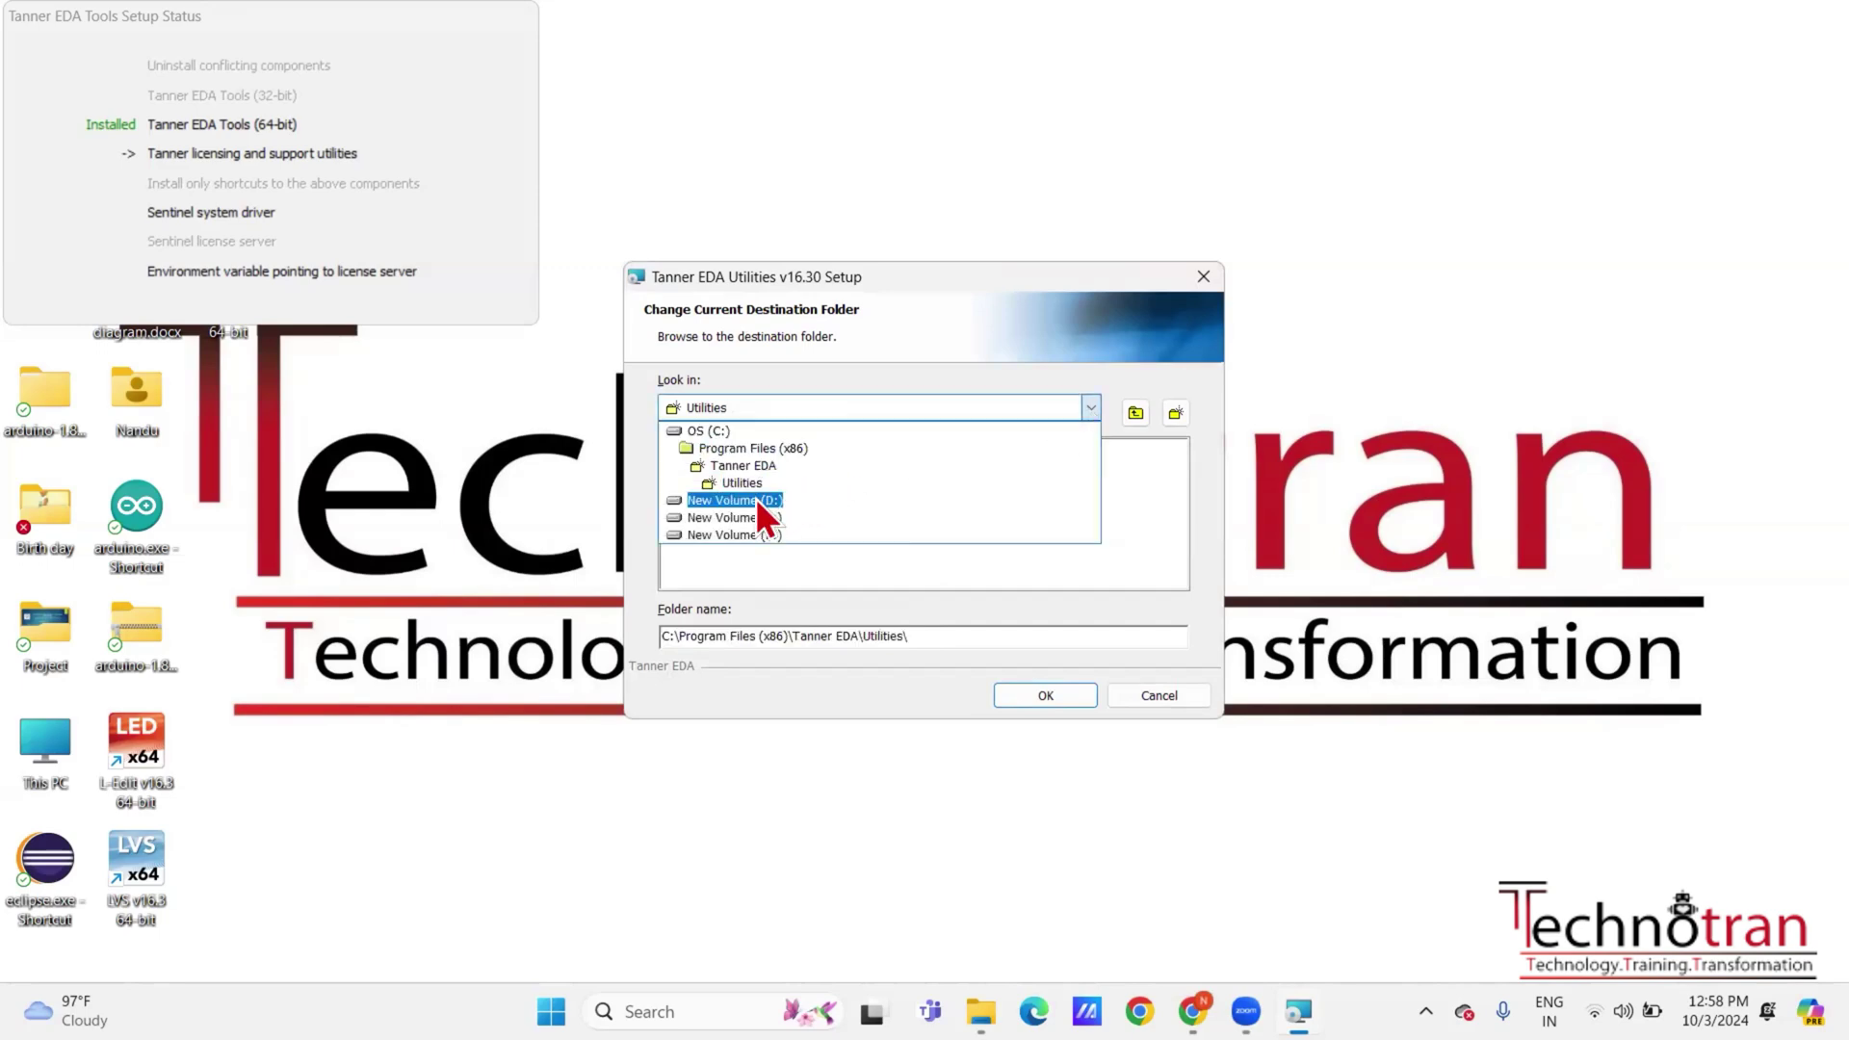
click(755, 499)
click(751, 565)
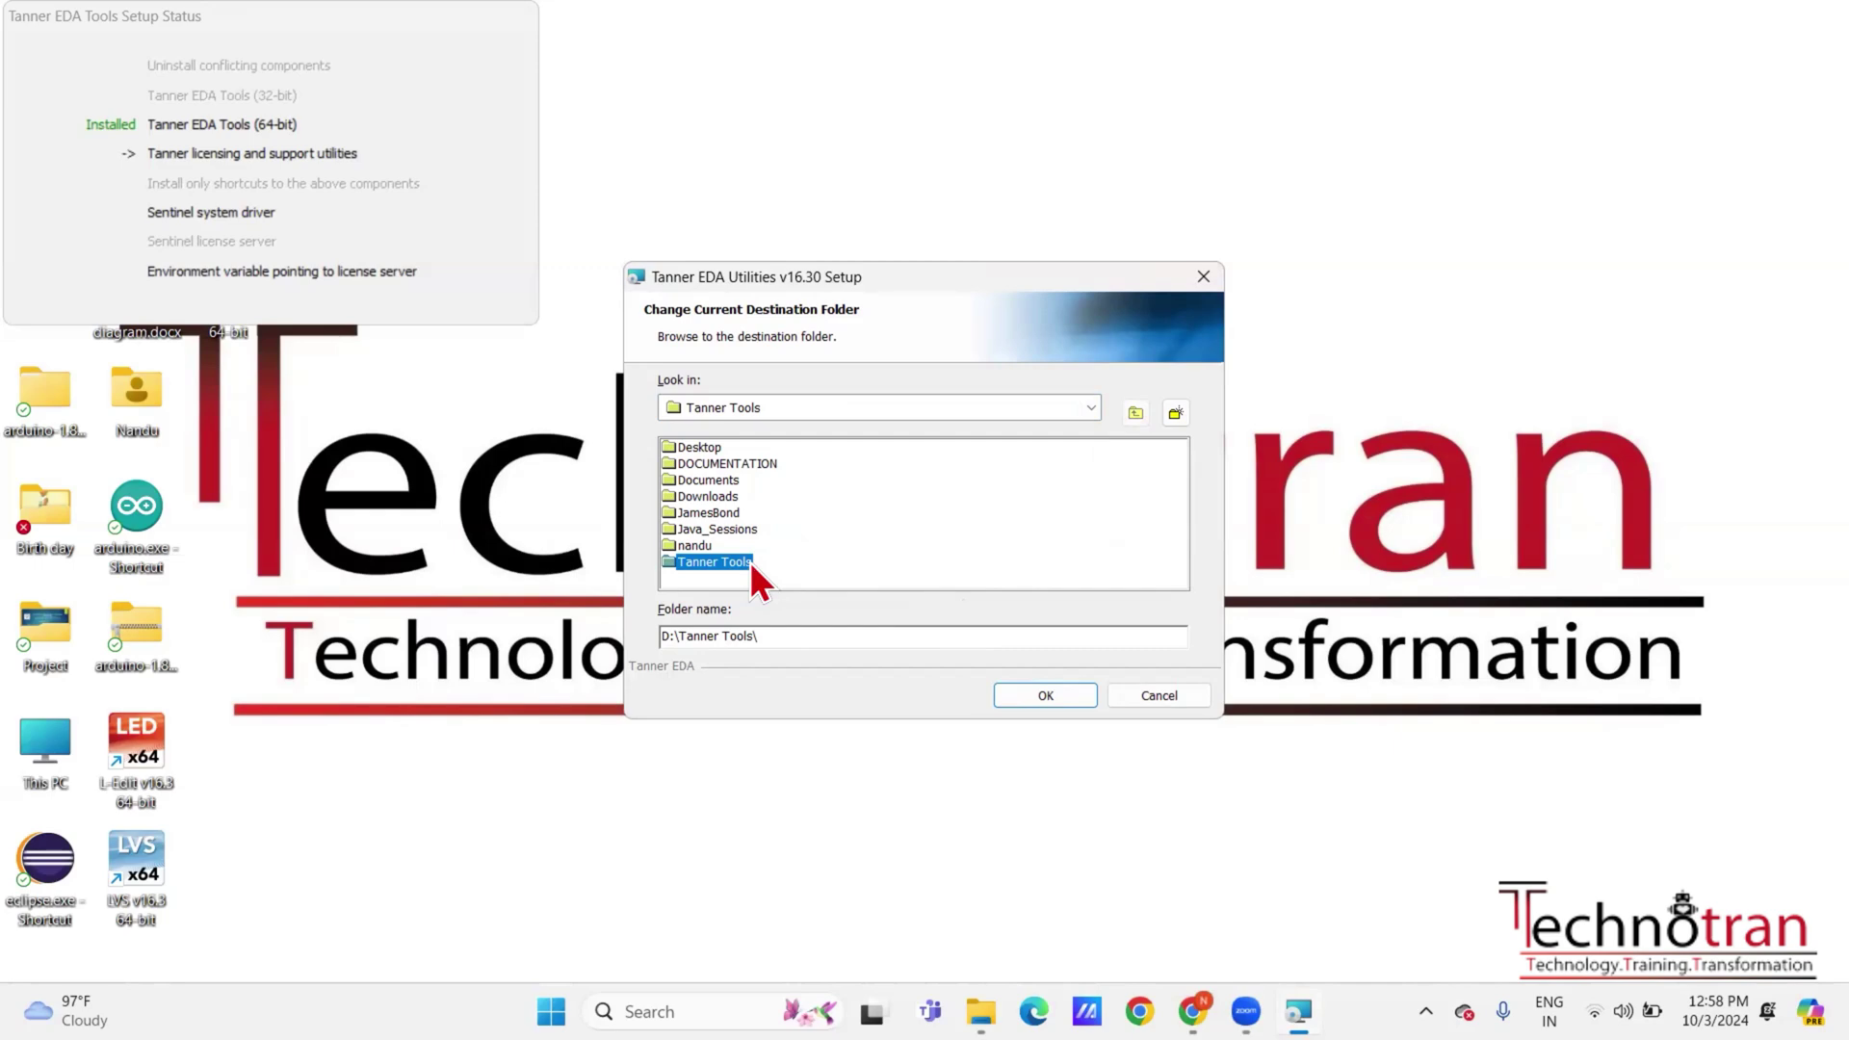
click(1011, 694)
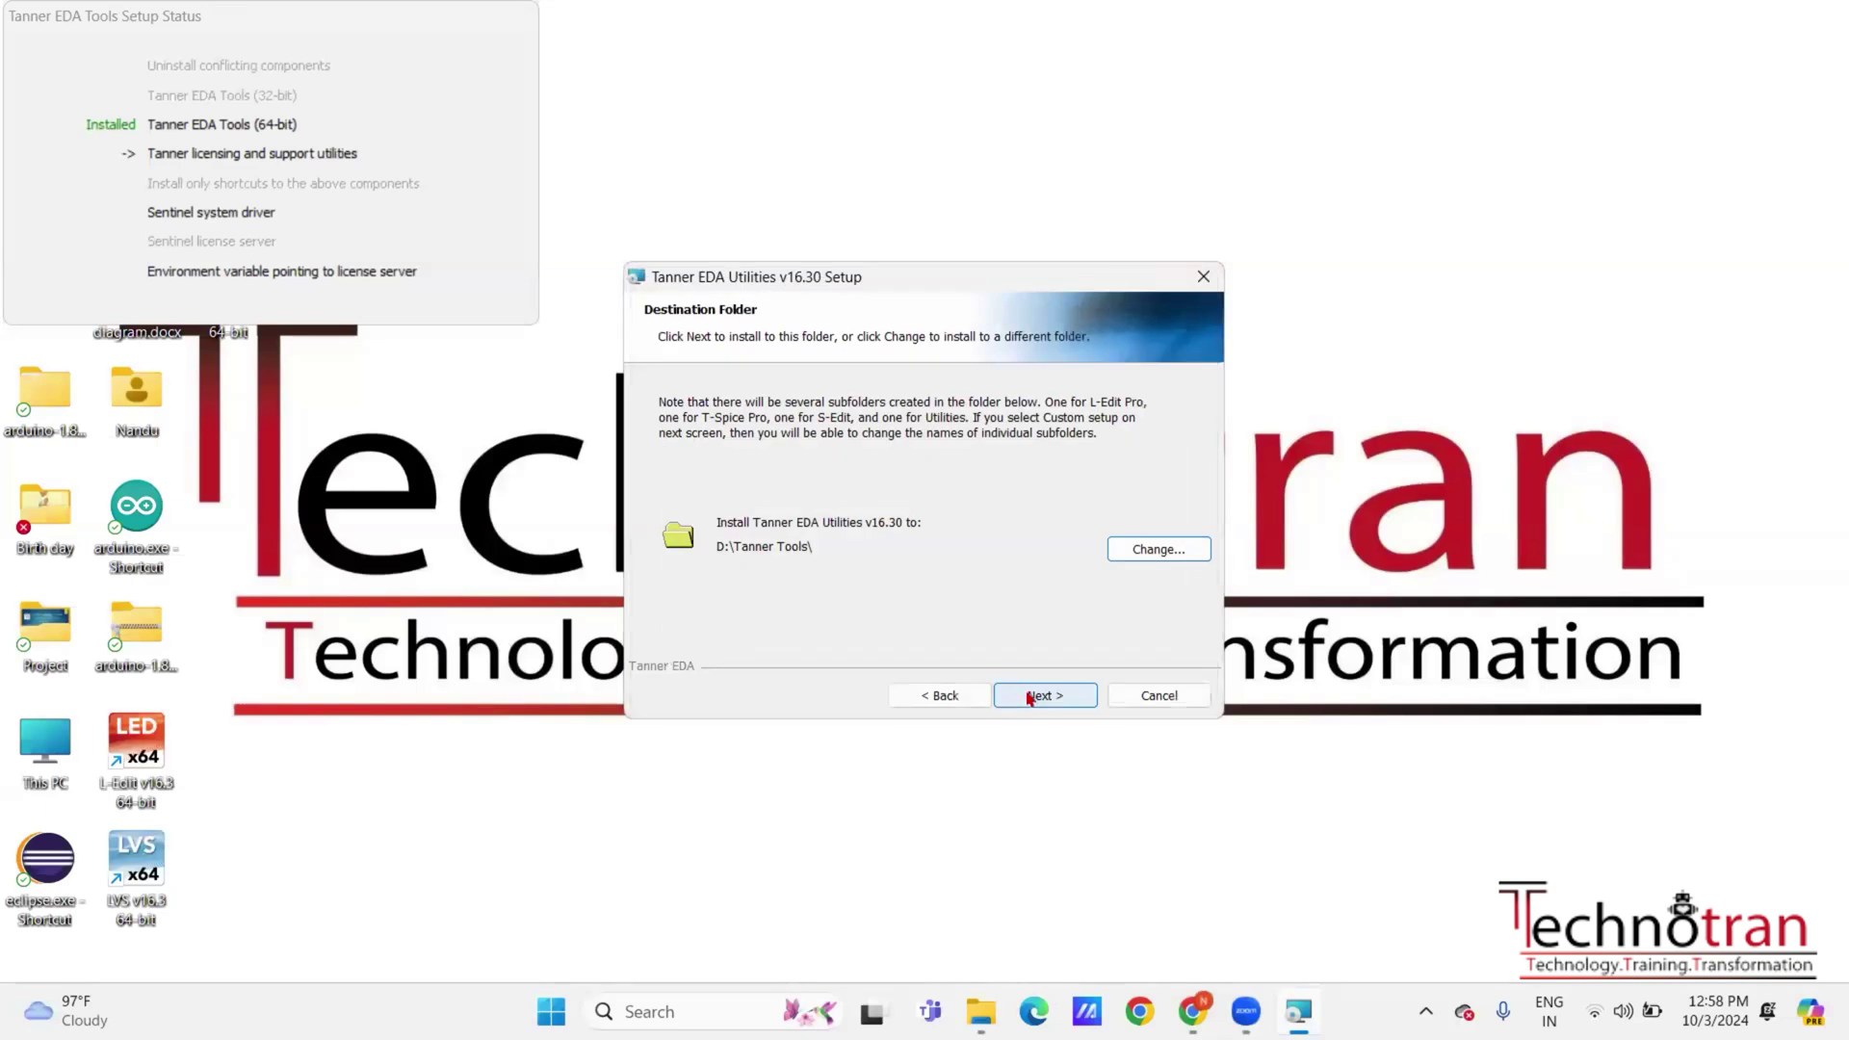
Install Tanner EDA Utilities v16.30 into the chosen folder and finish its setup wizard
click(1030, 696)
click(1029, 696)
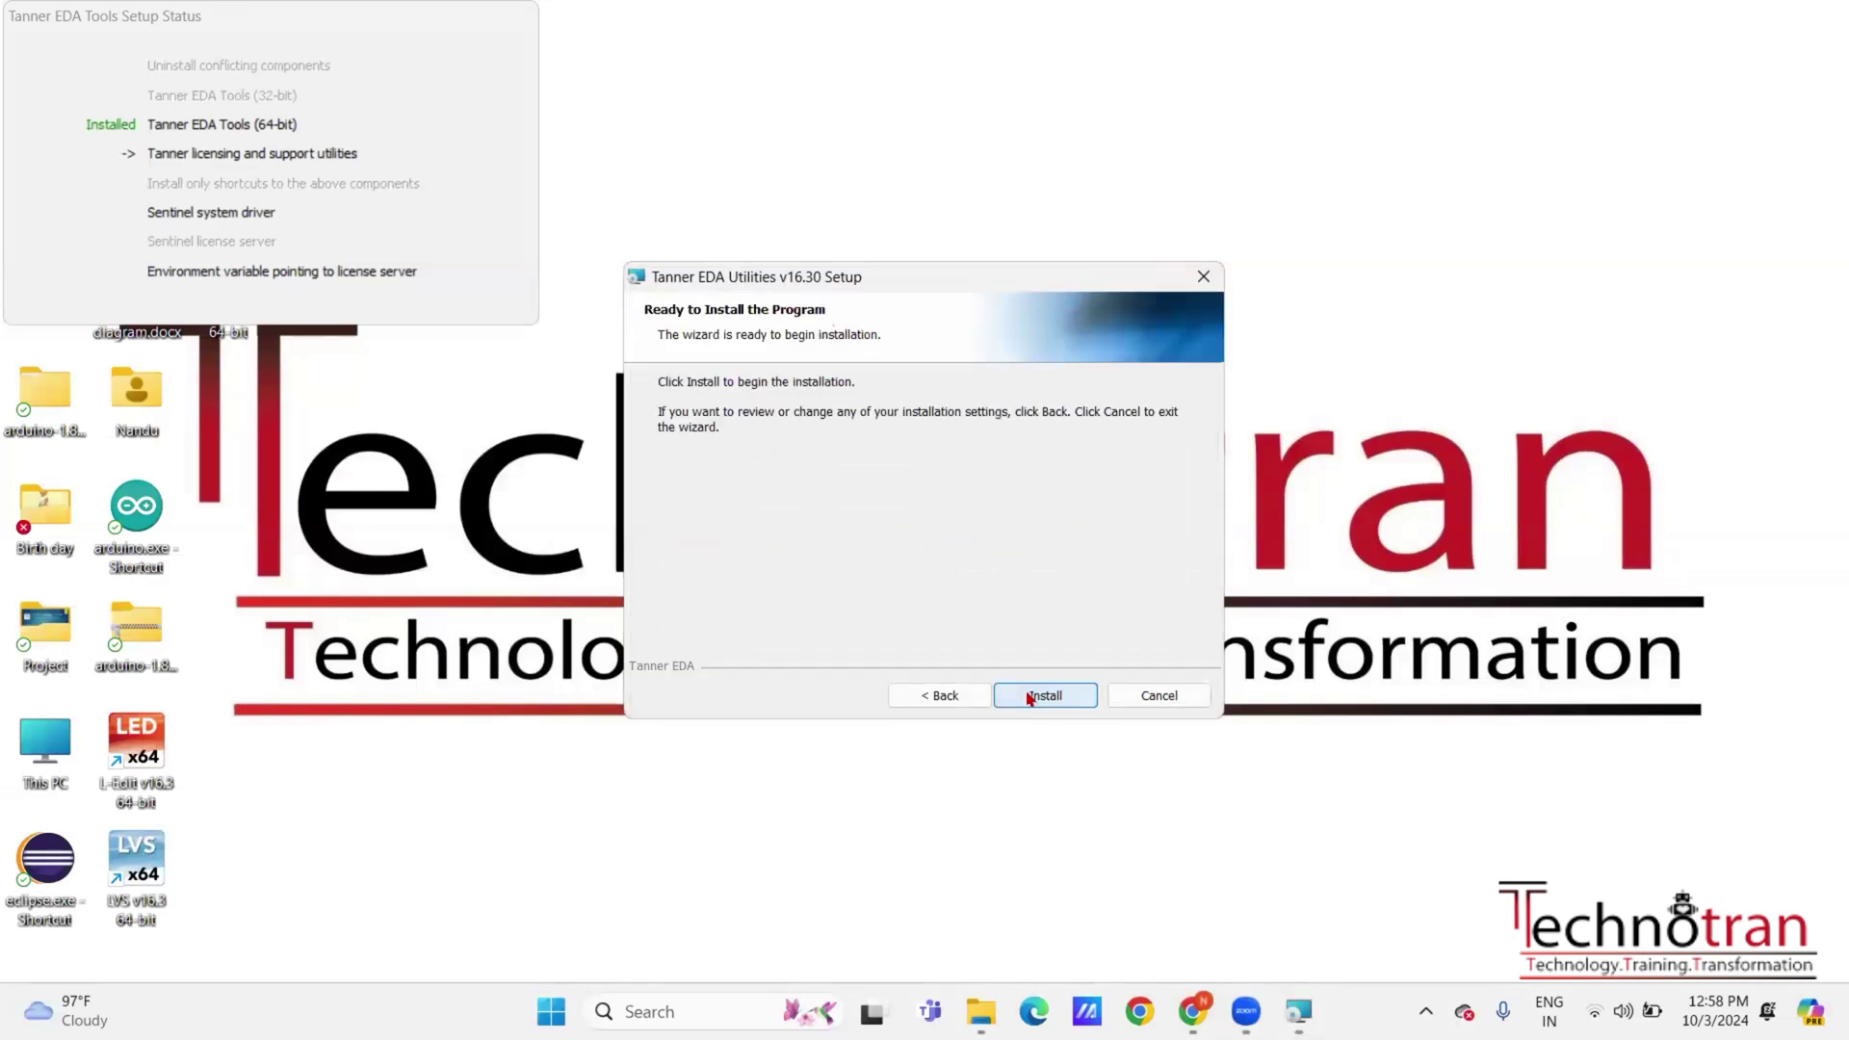
click(1030, 696)
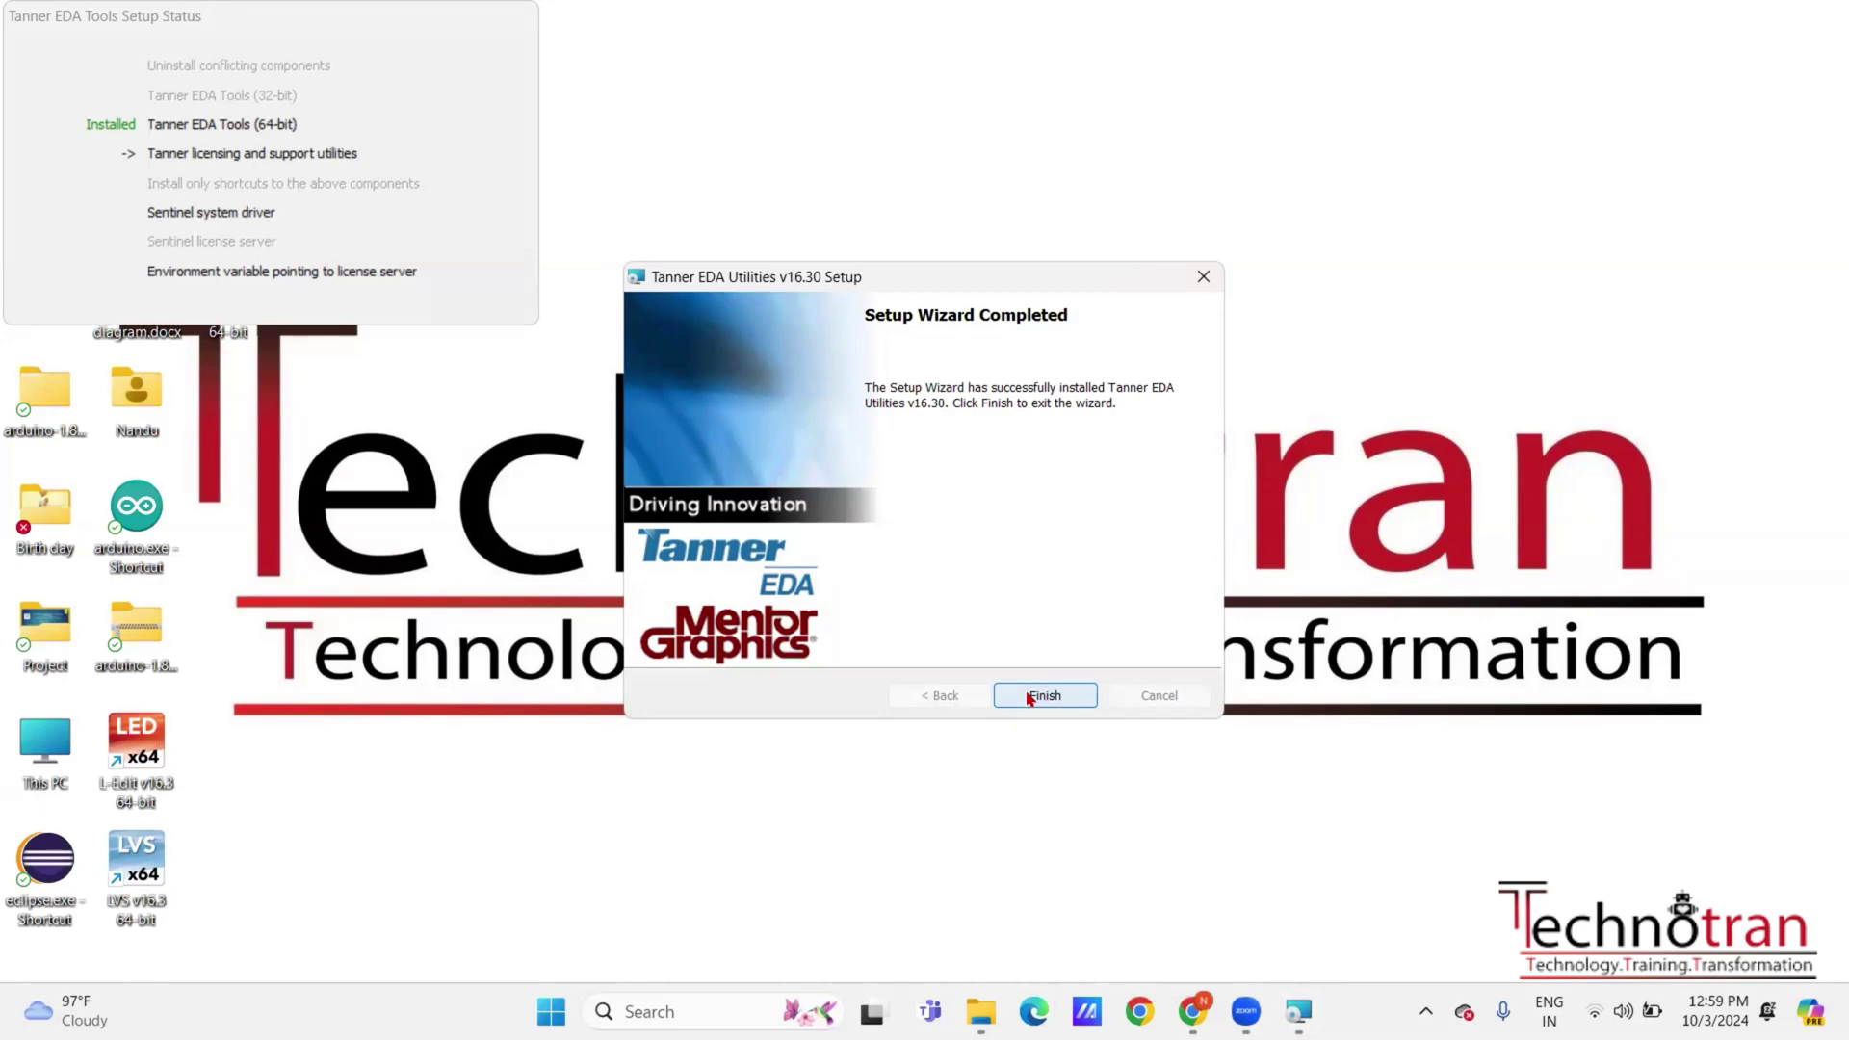
click(1030, 696)
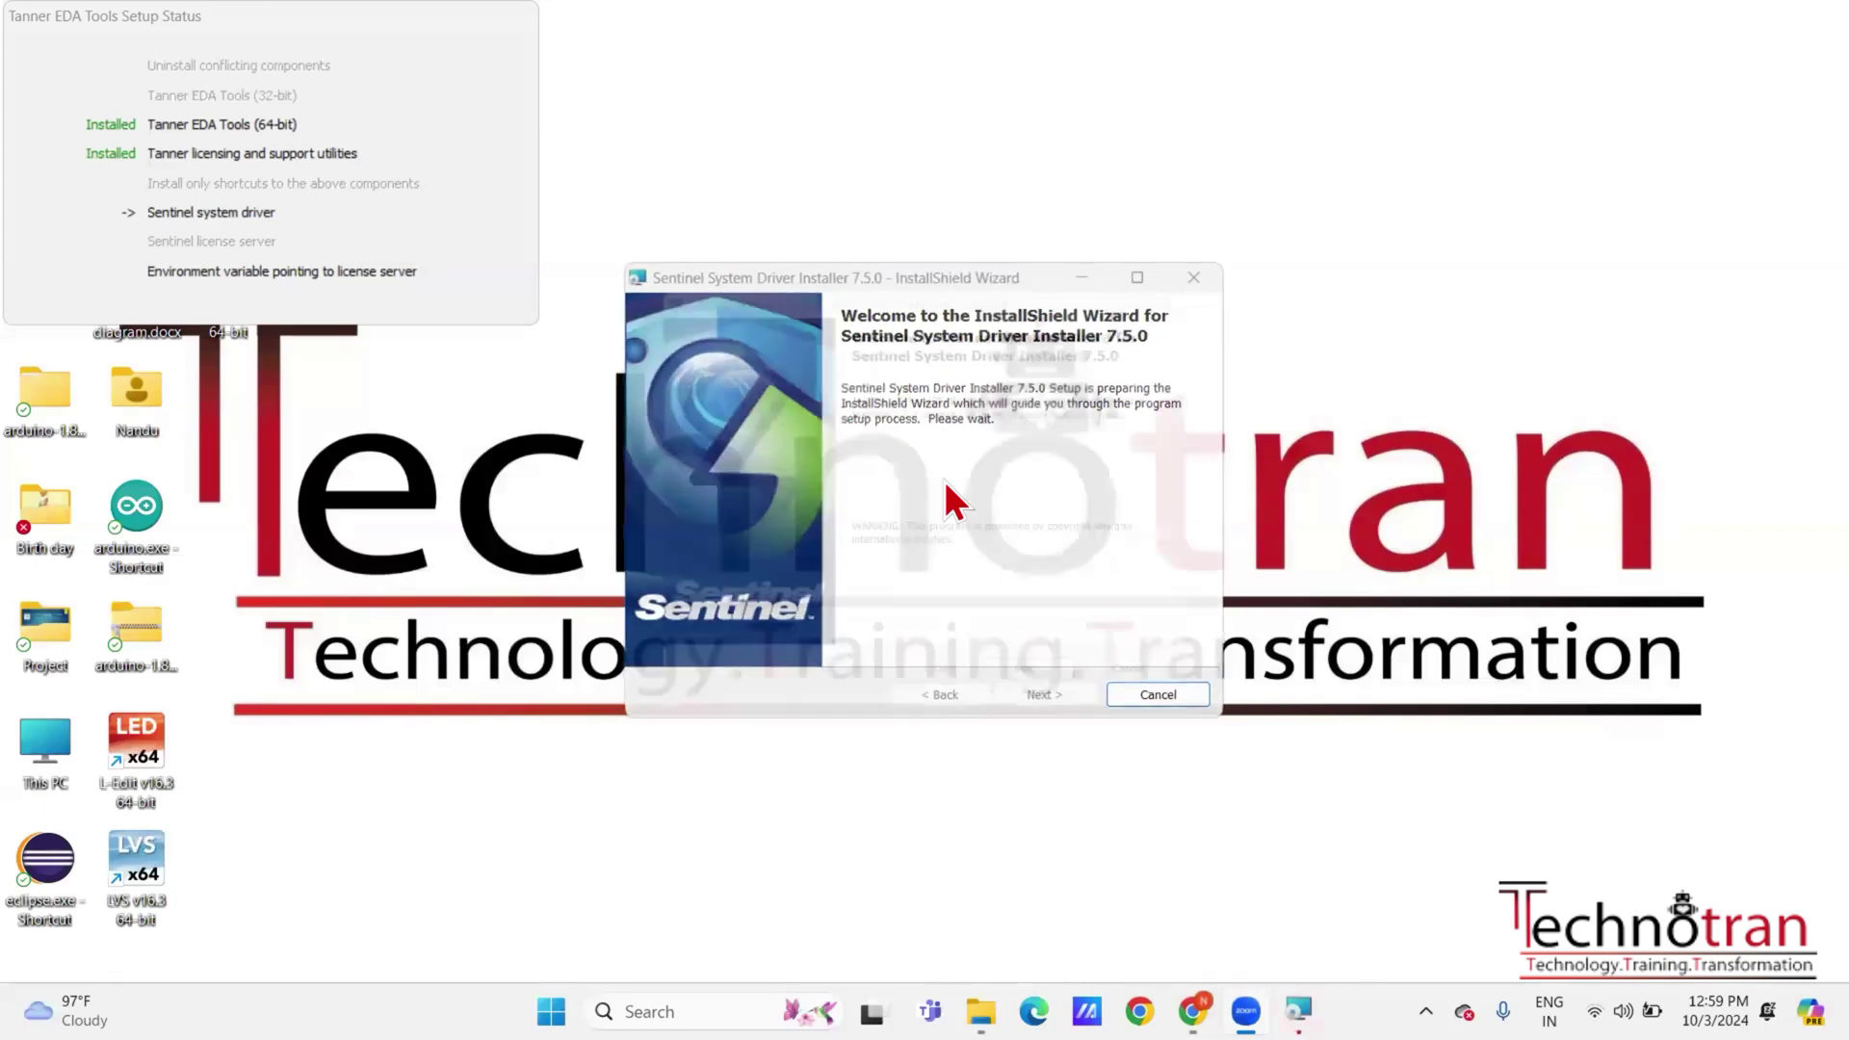
Install Sentinel System Driver 7.5.0 after accepting its license agreement, finish the wizard, and cancel the Tanner Licensing Environment dialog
click(1020, 696)
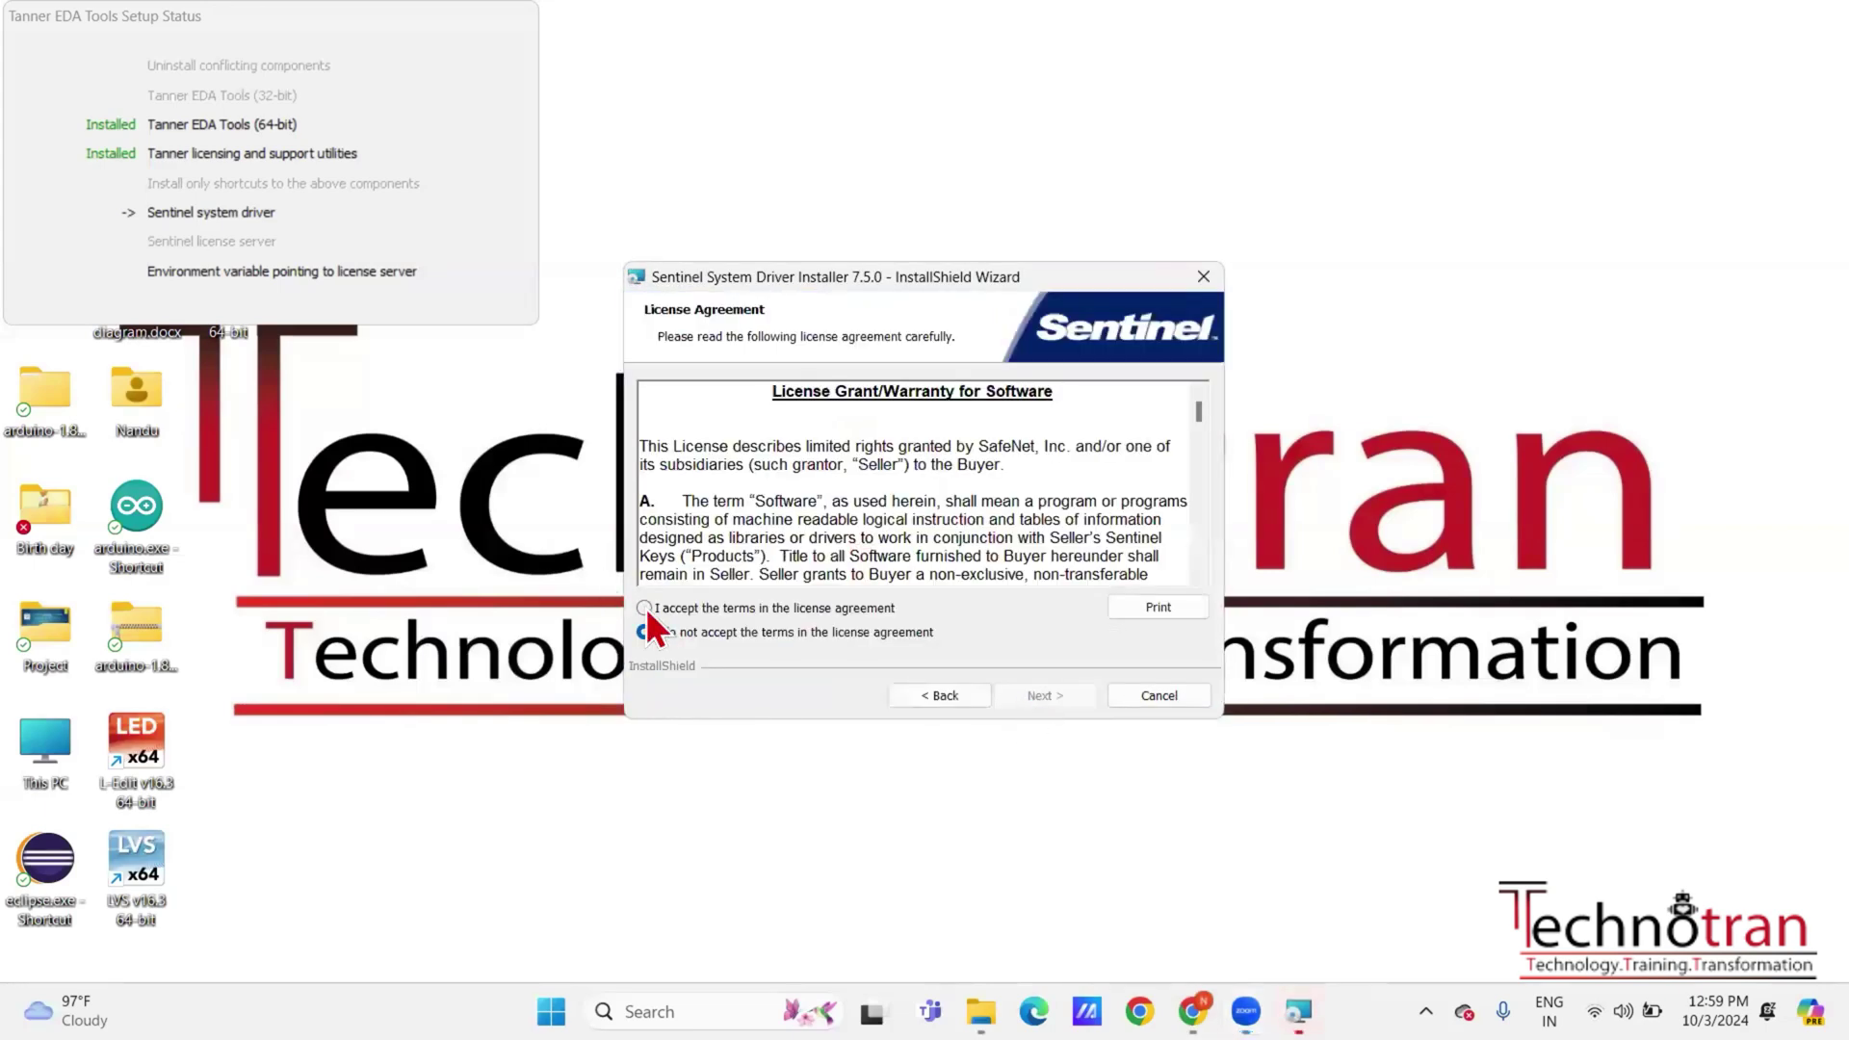
click(645, 608)
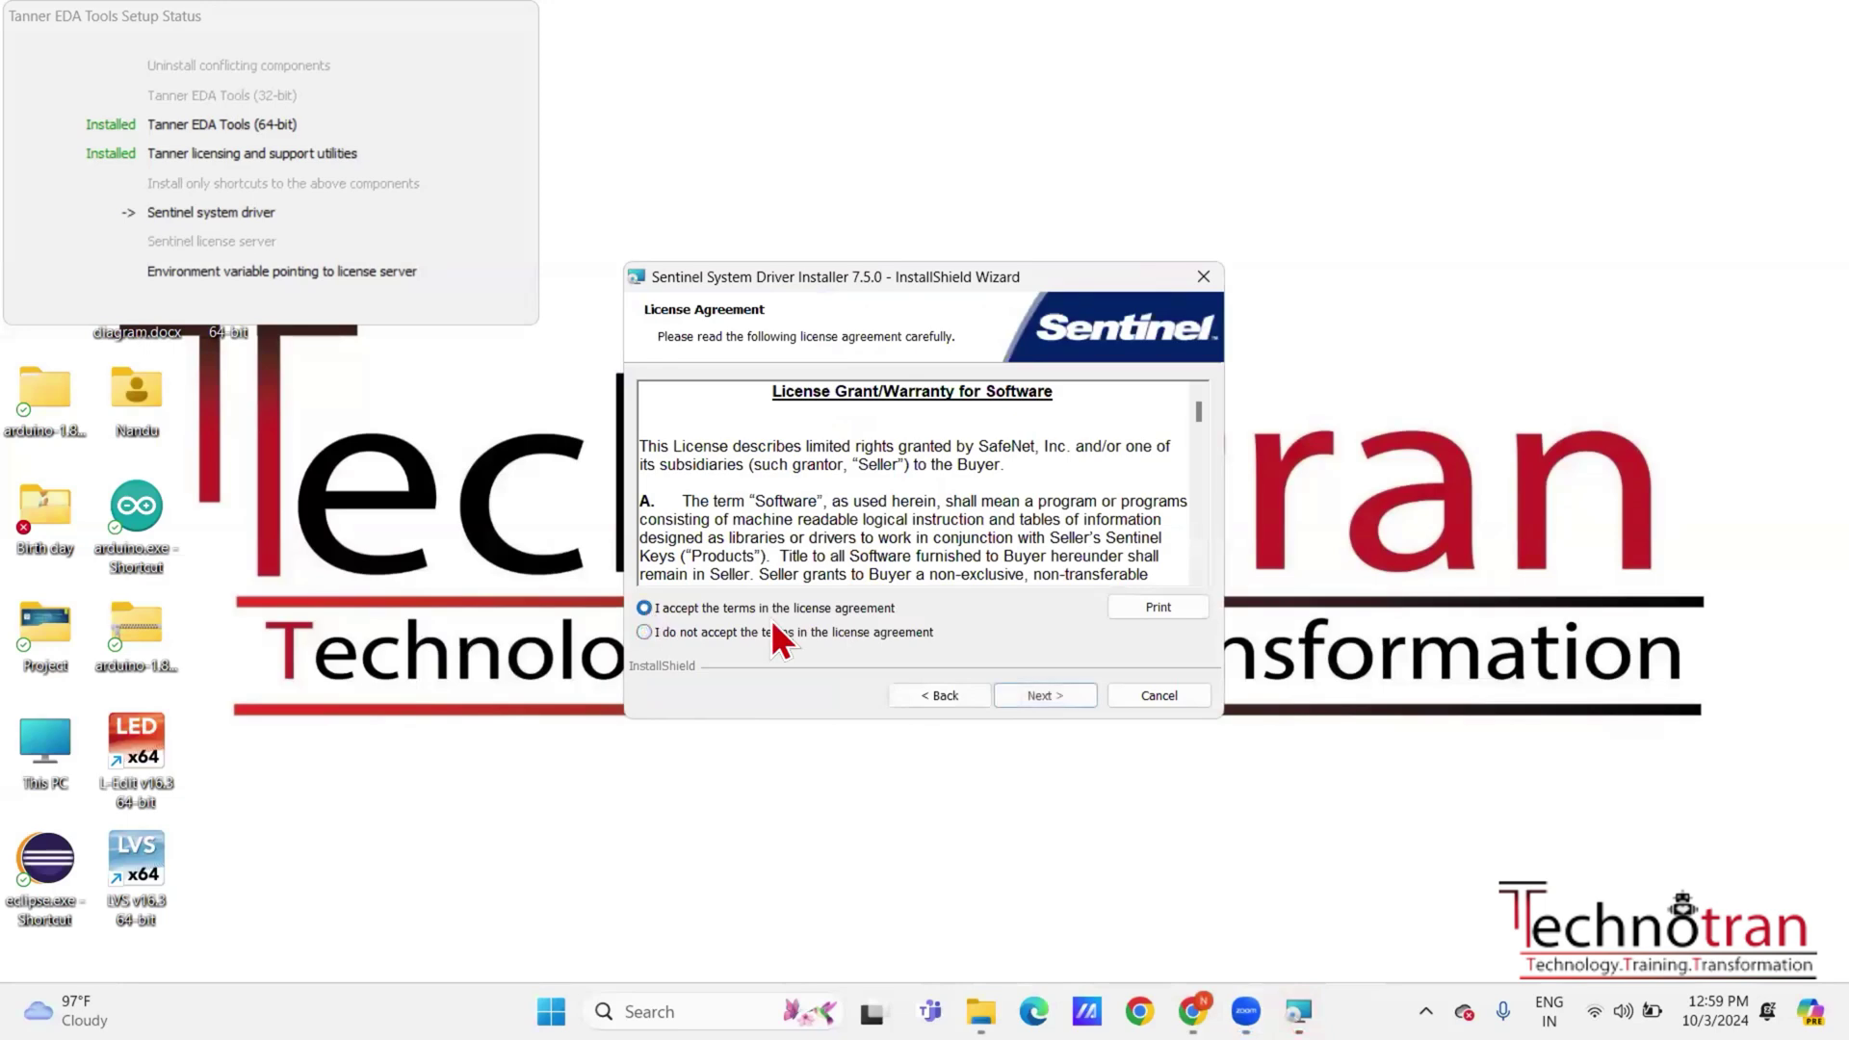
click(1027, 699)
click(1027, 701)
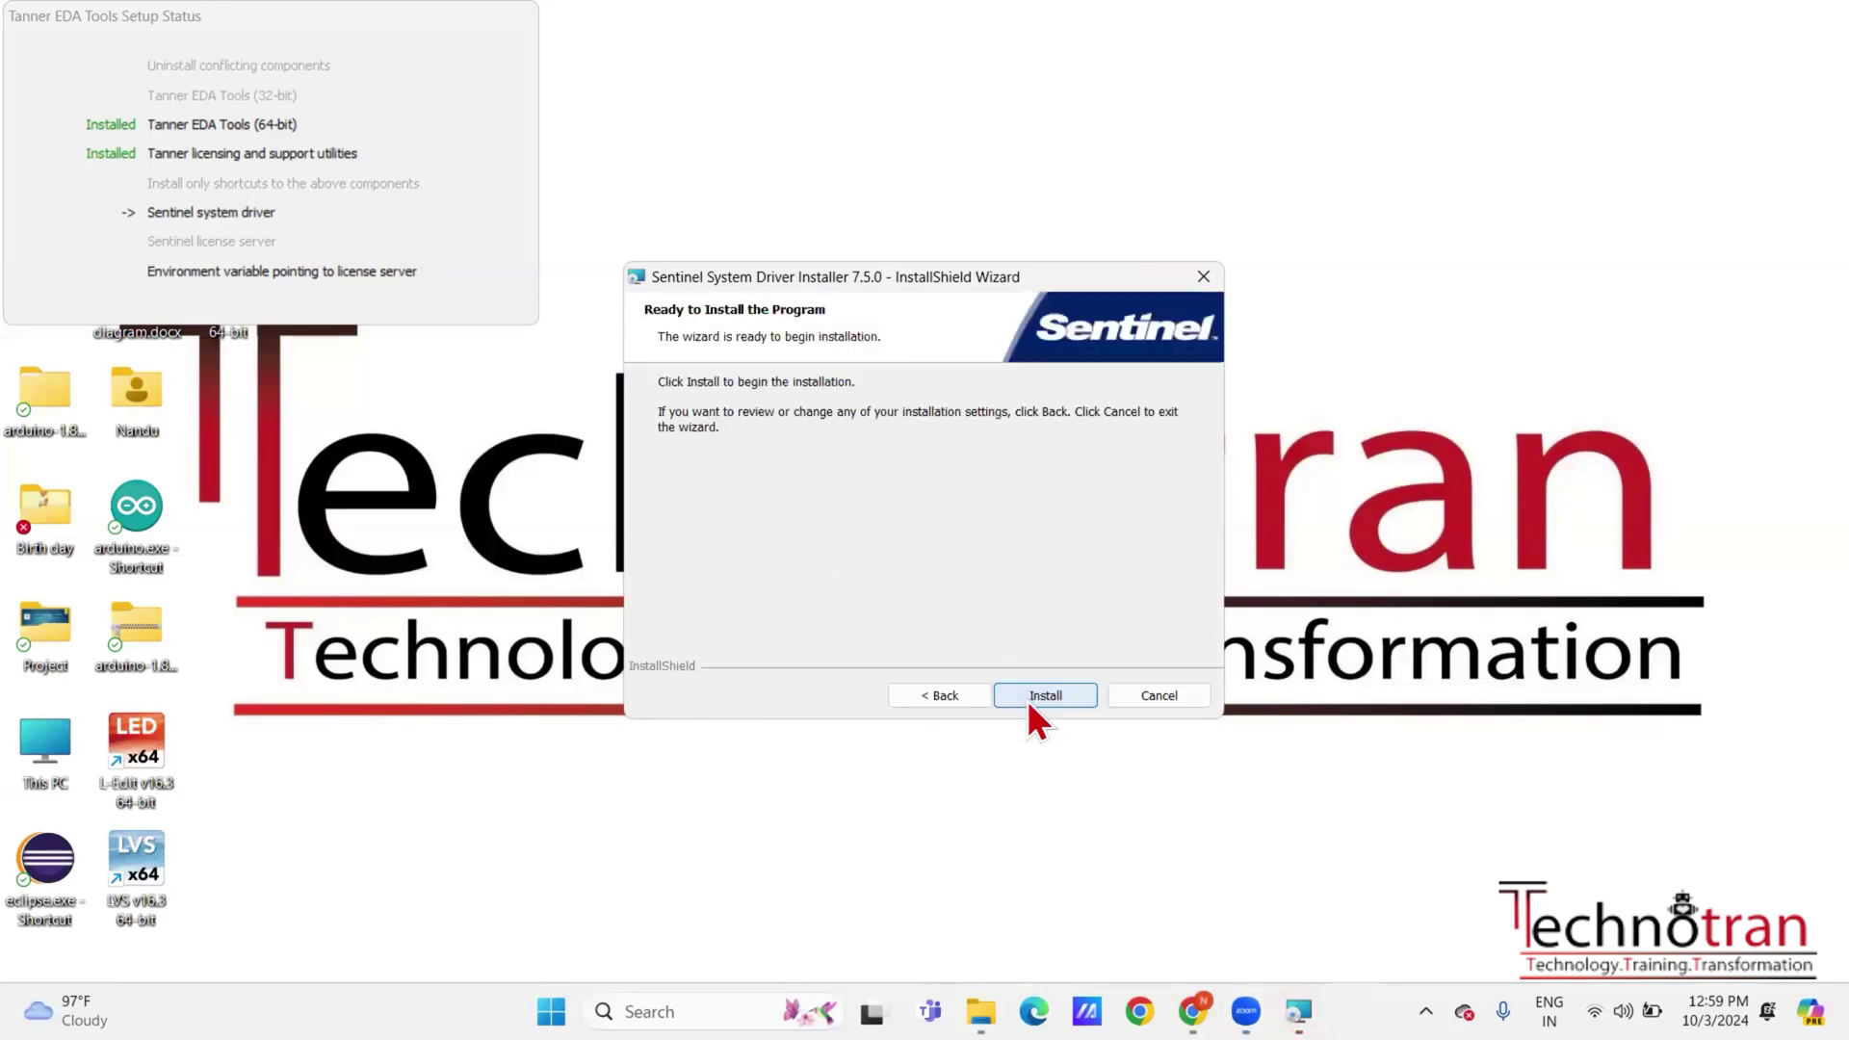
click(1027, 701)
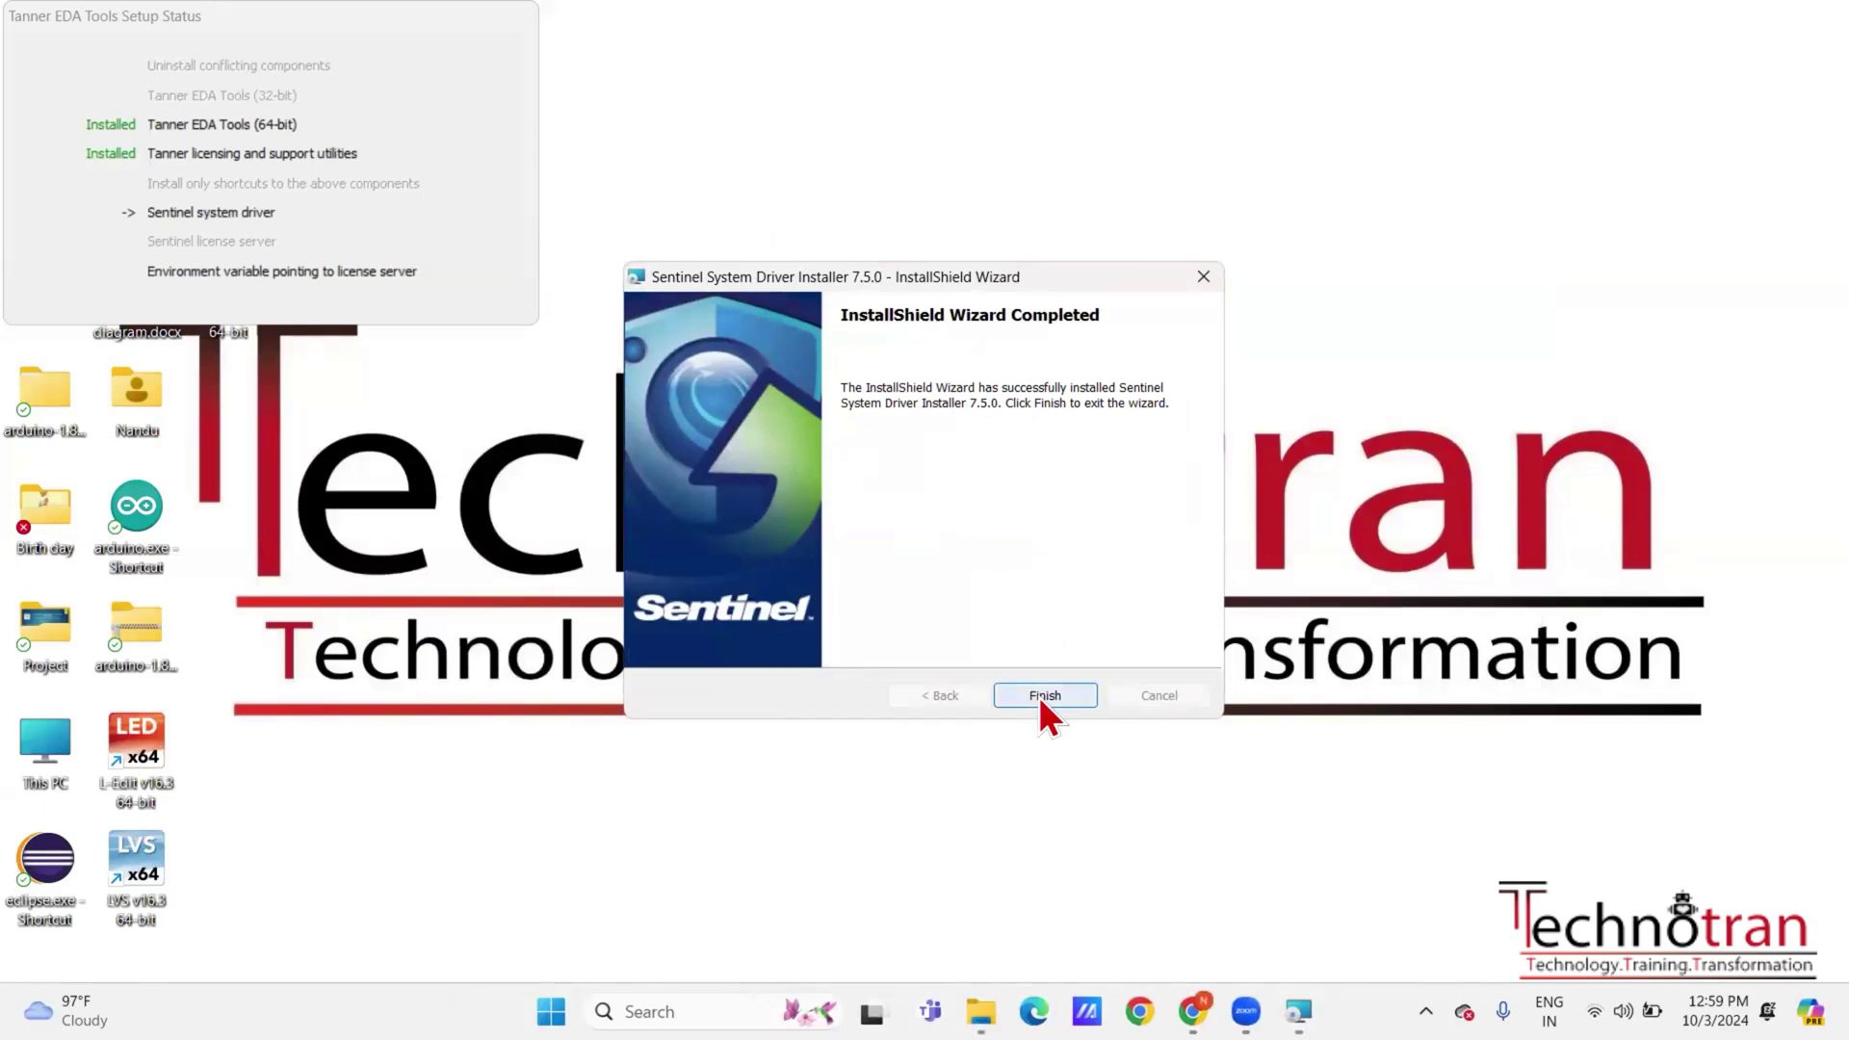
click(1040, 701)
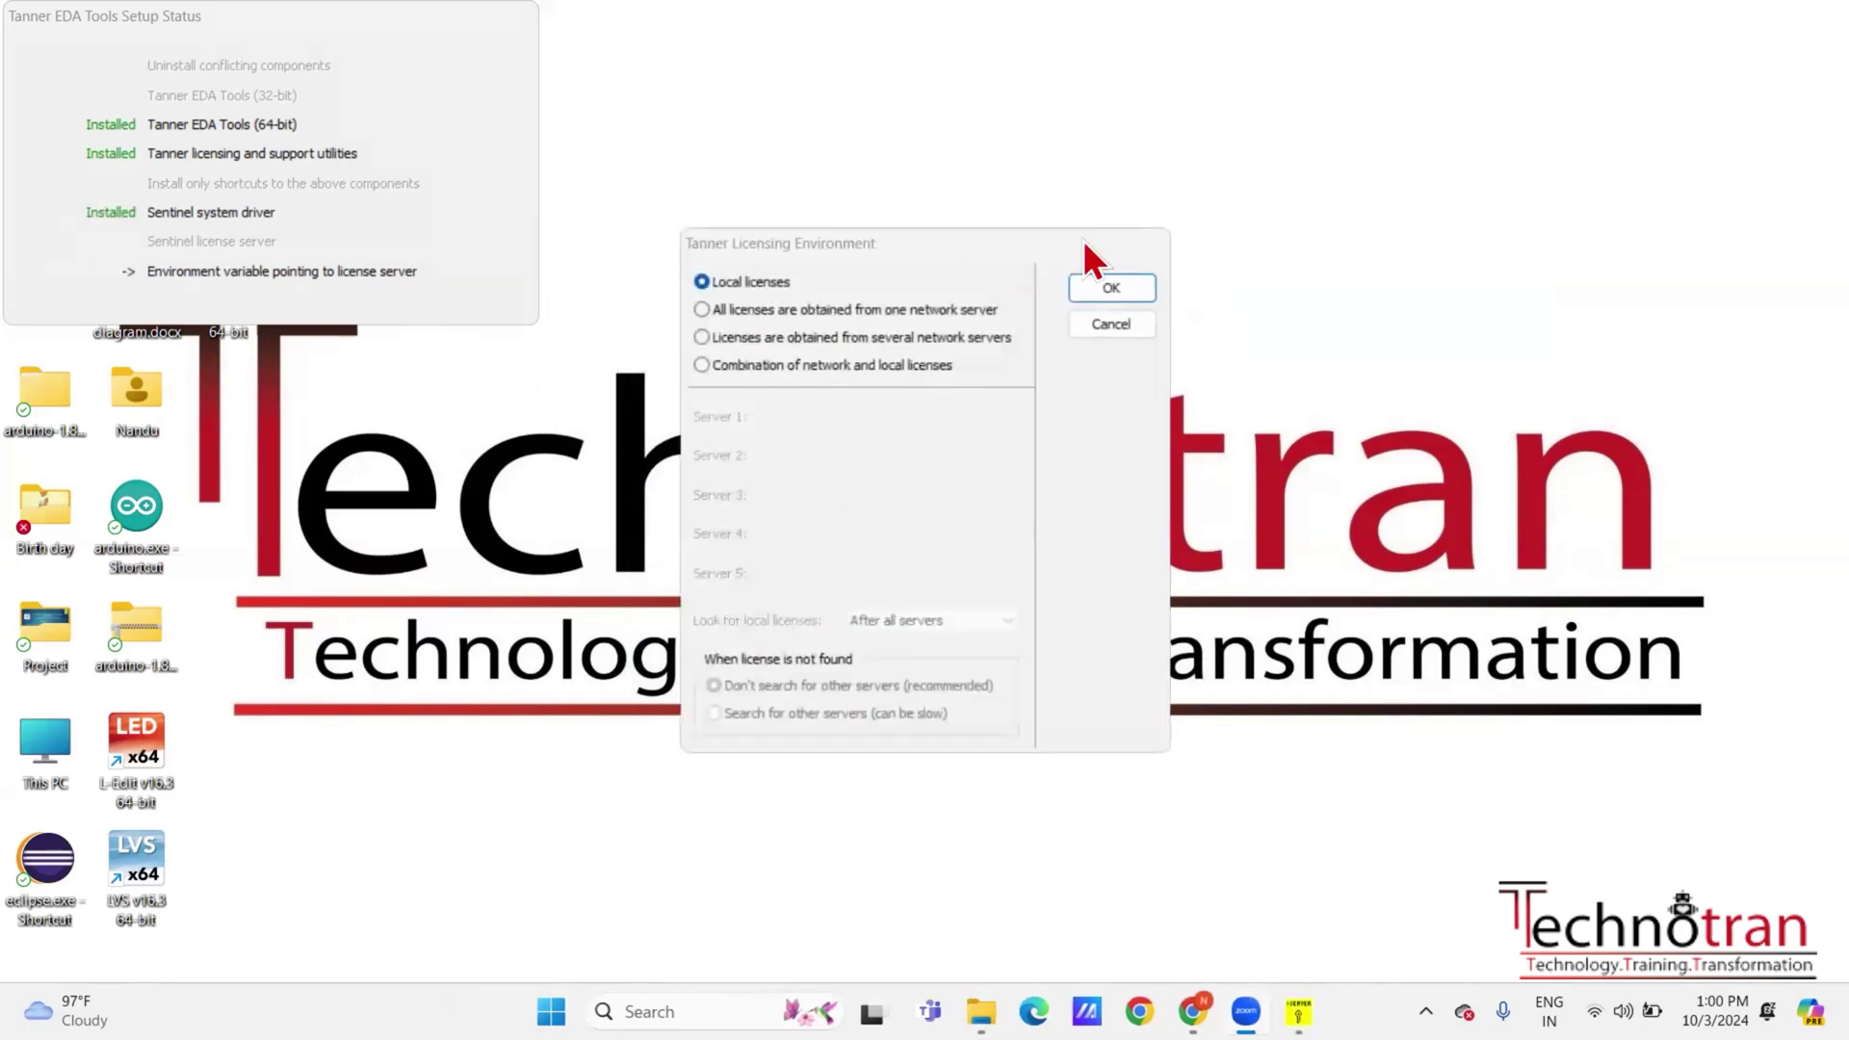
click(1108, 324)
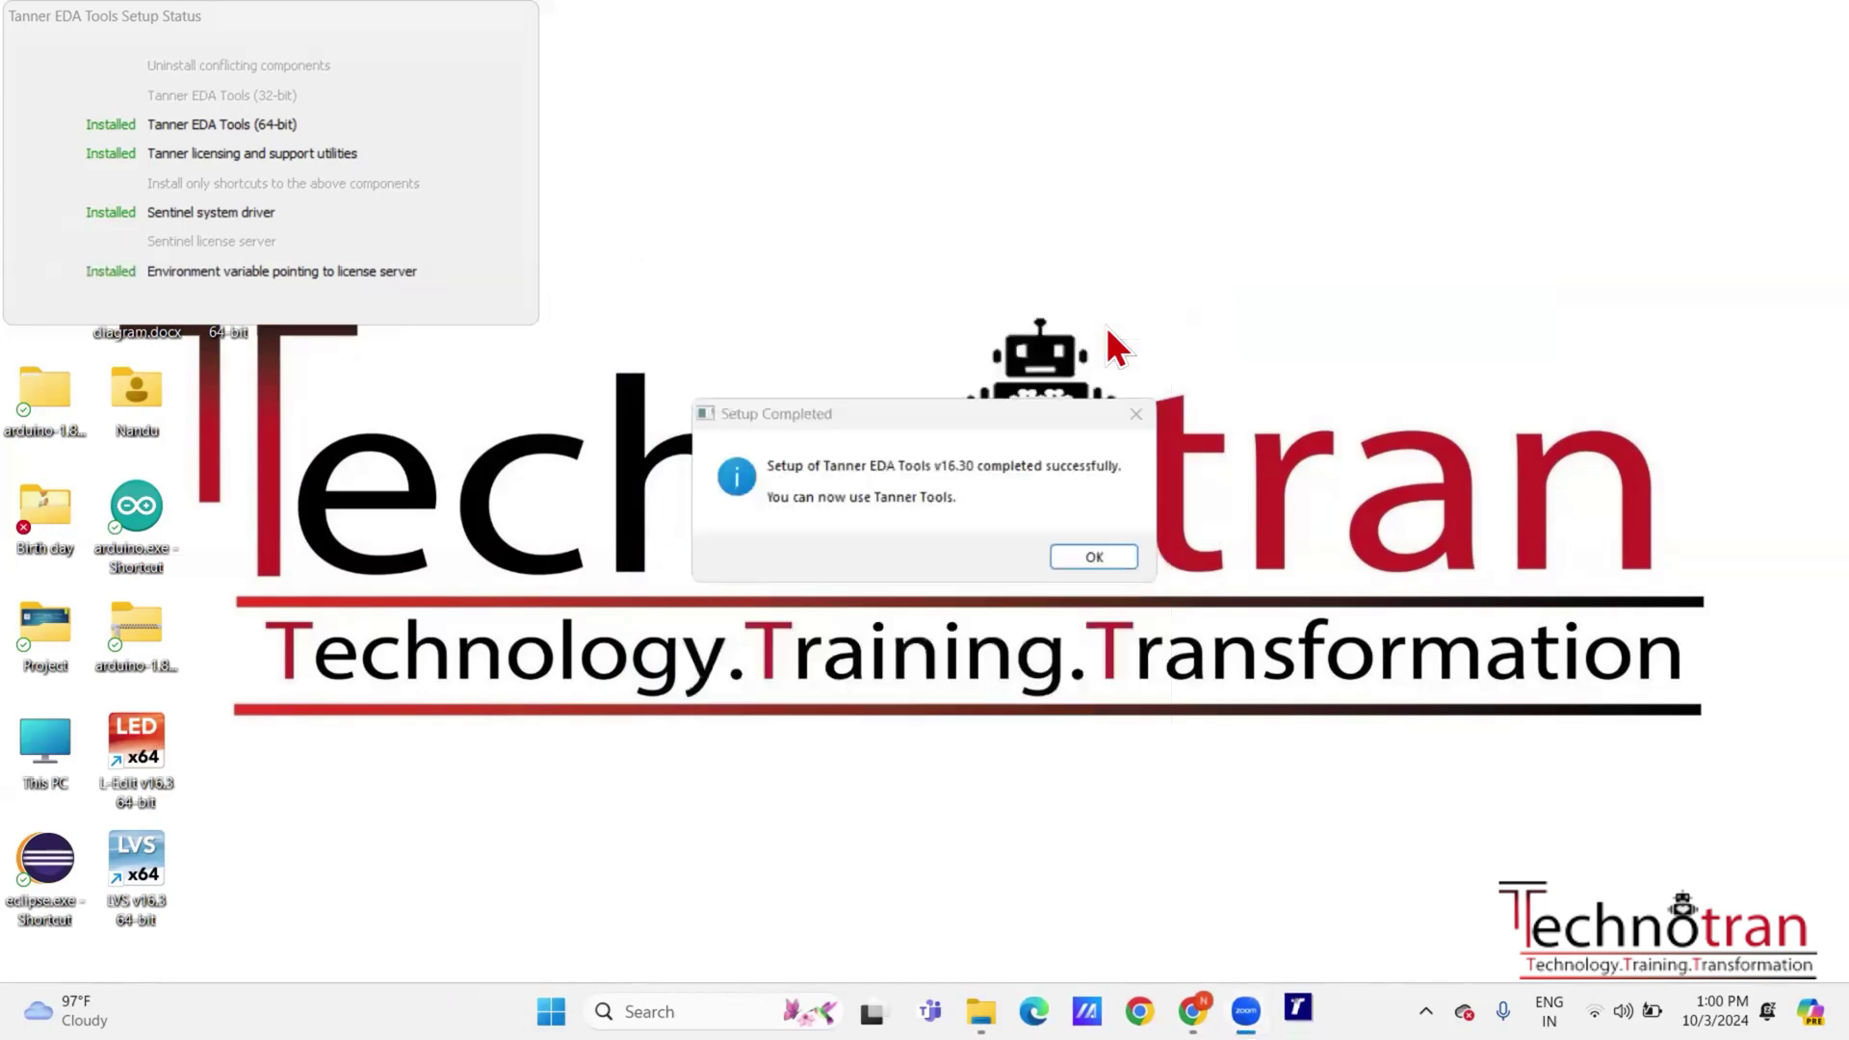
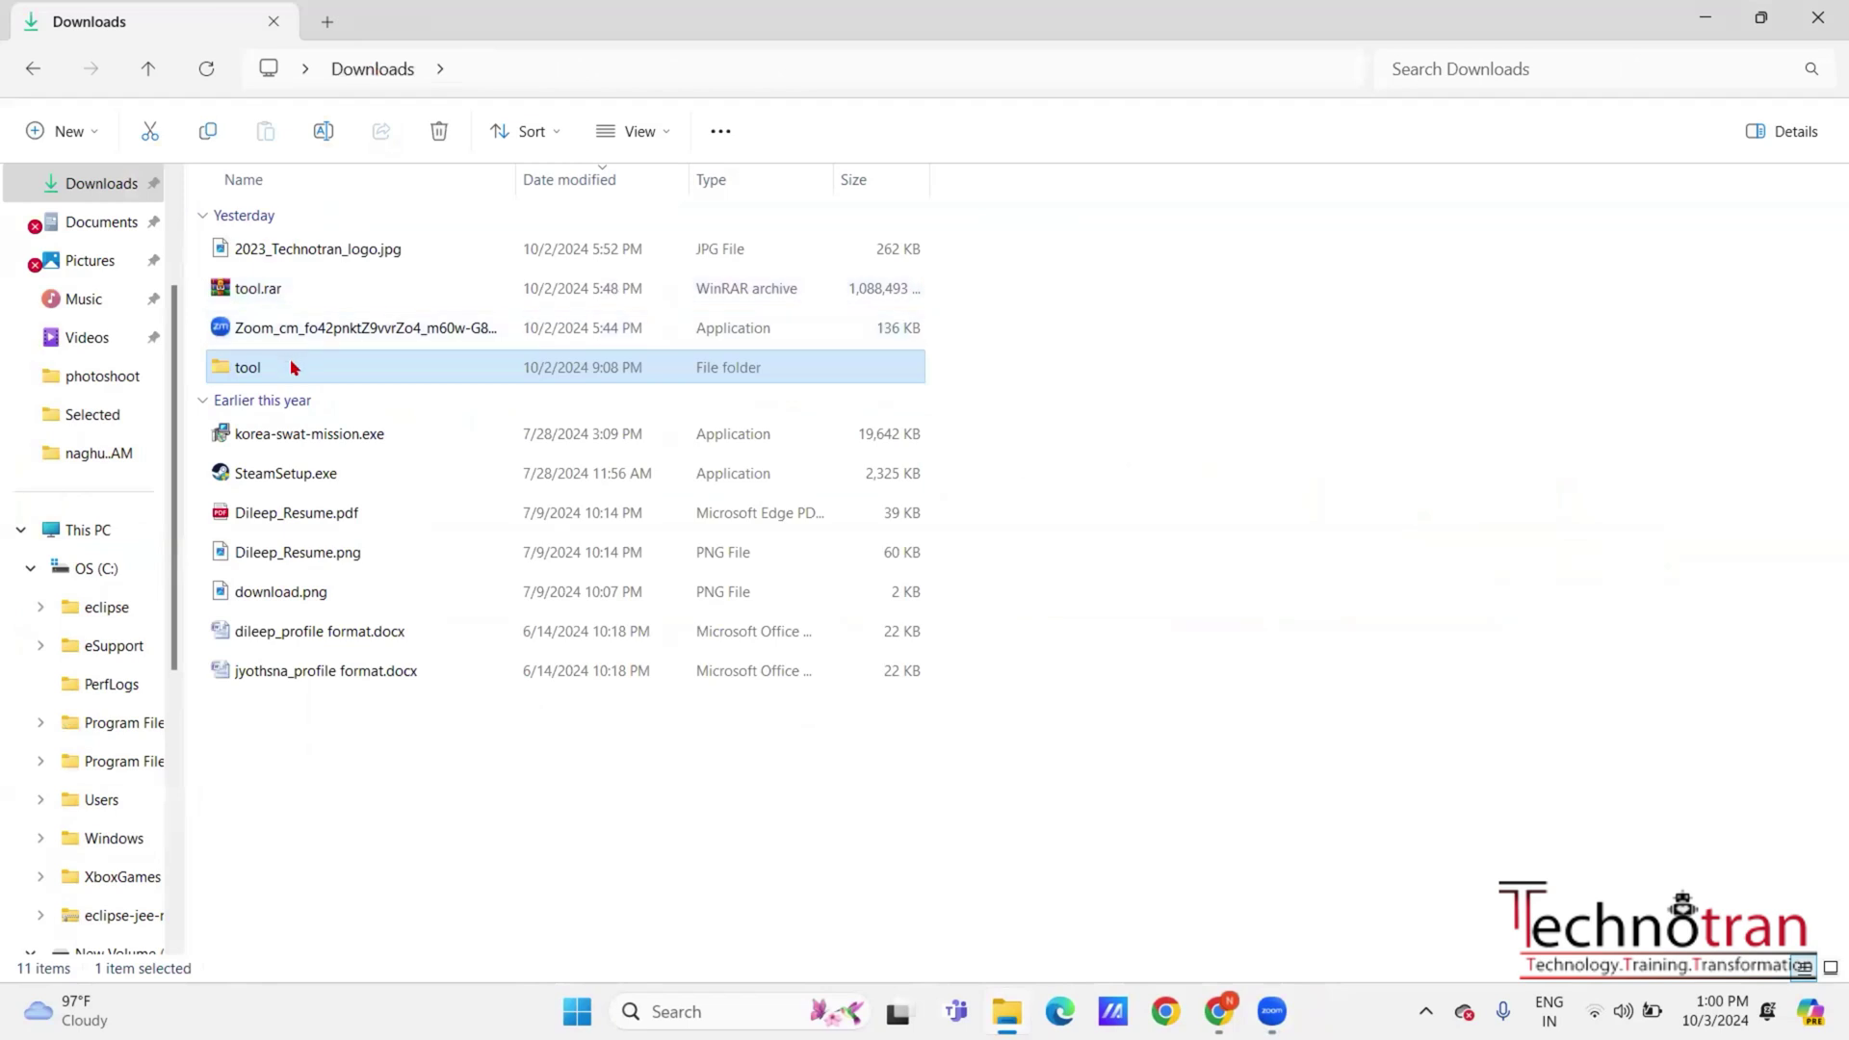
Copy all files from the Crack folder inside Downloads\tool\Mentor Tanner EDA Tools 16.30 x64
mouse_move(294, 367)
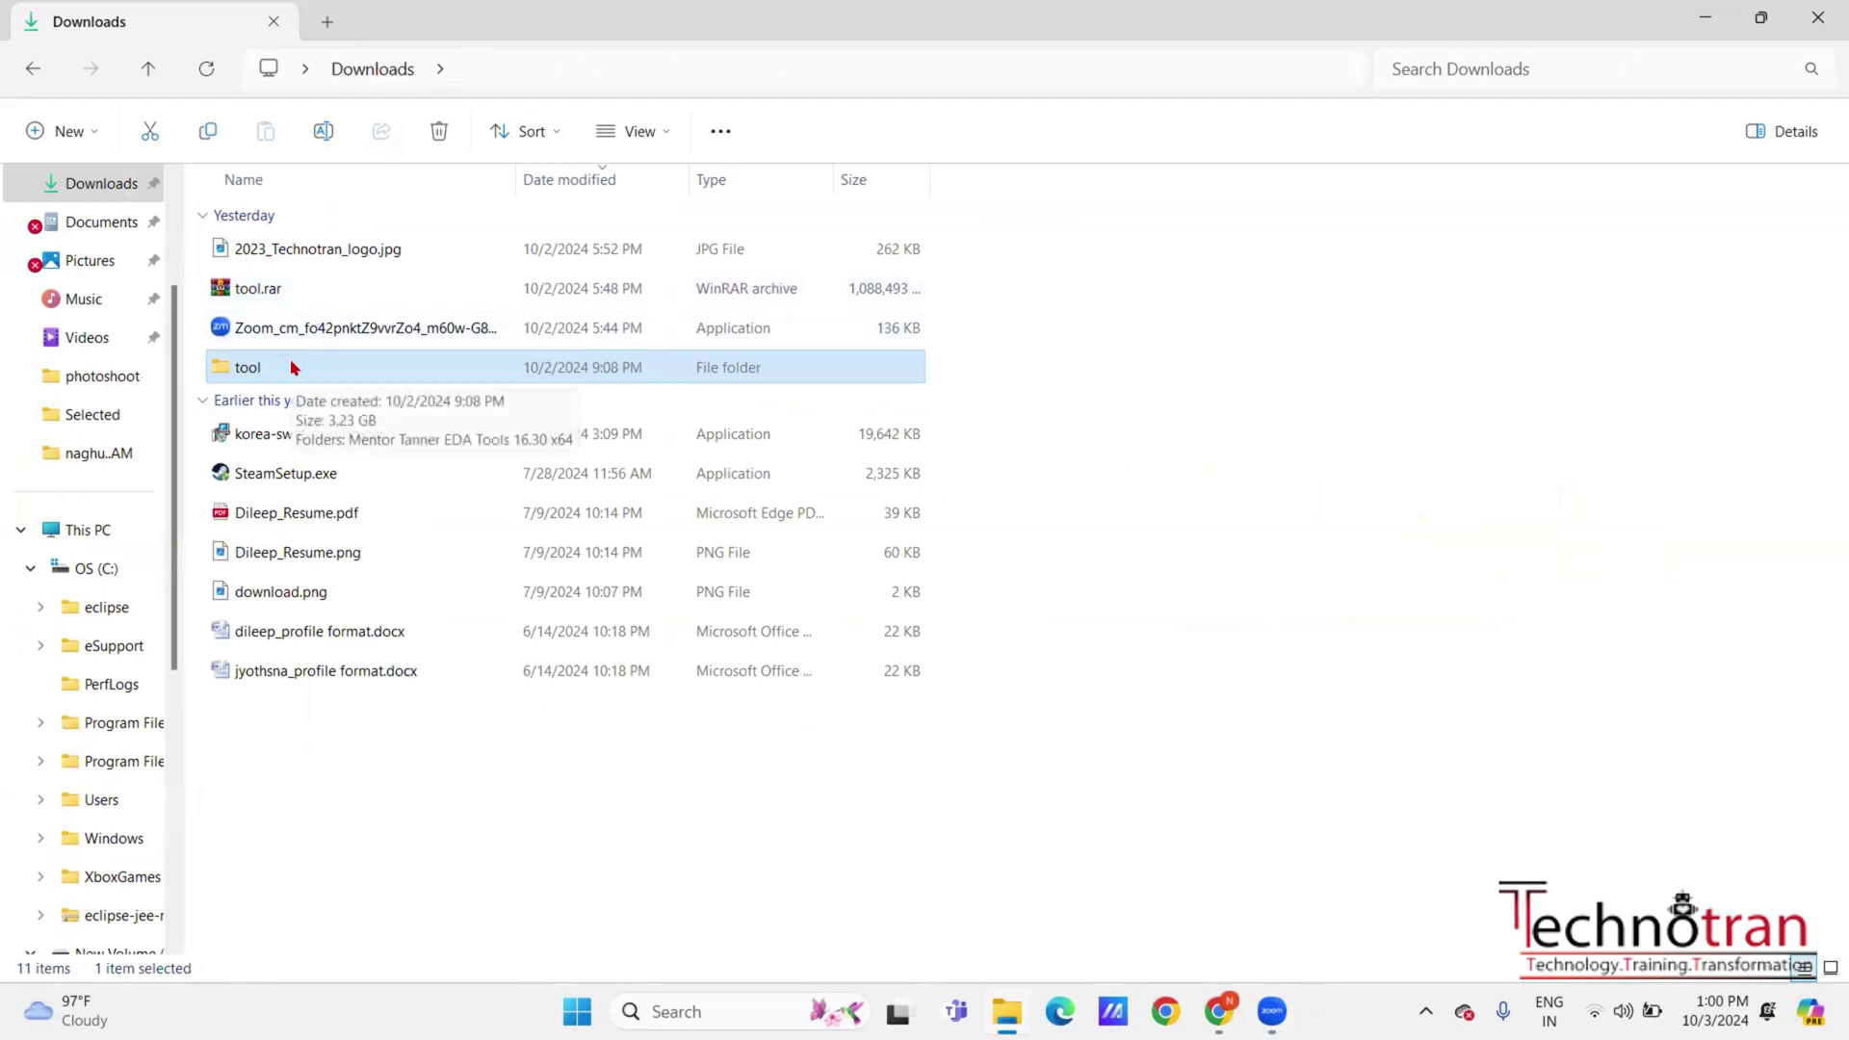
double_click(294, 366)
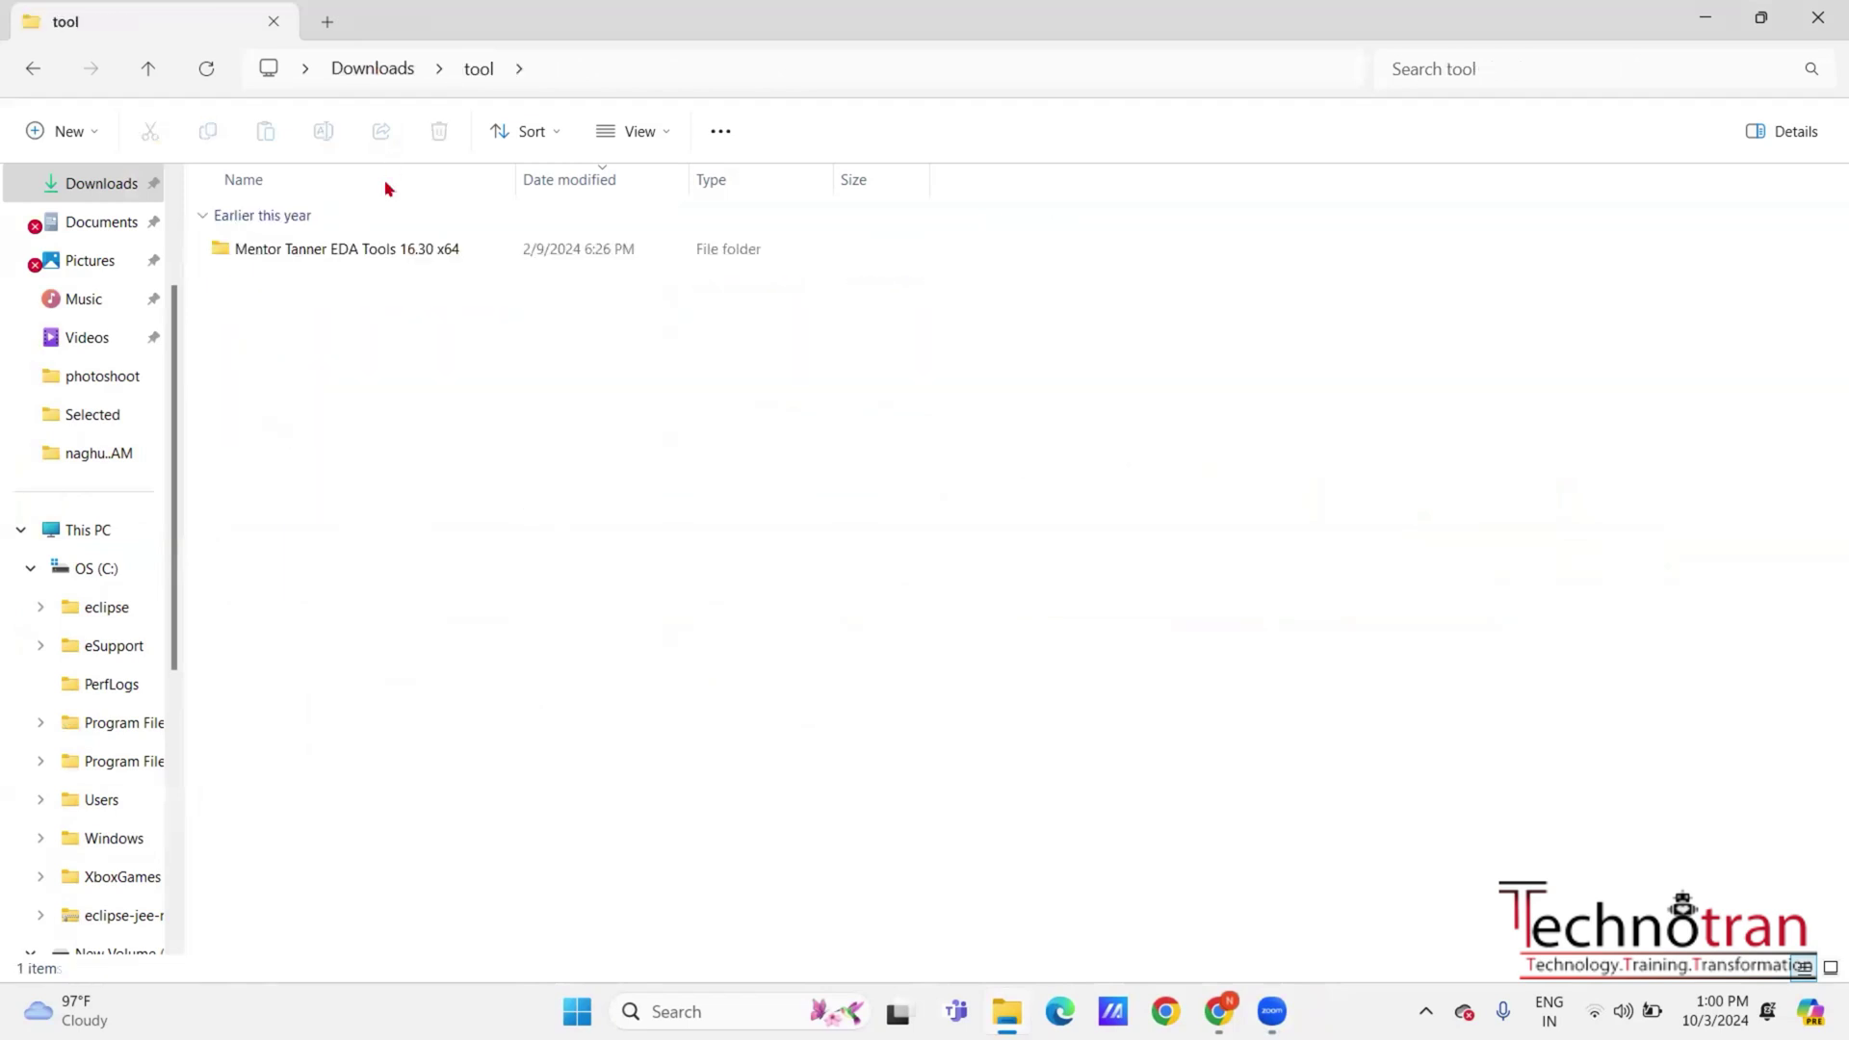
double_click(361, 248)
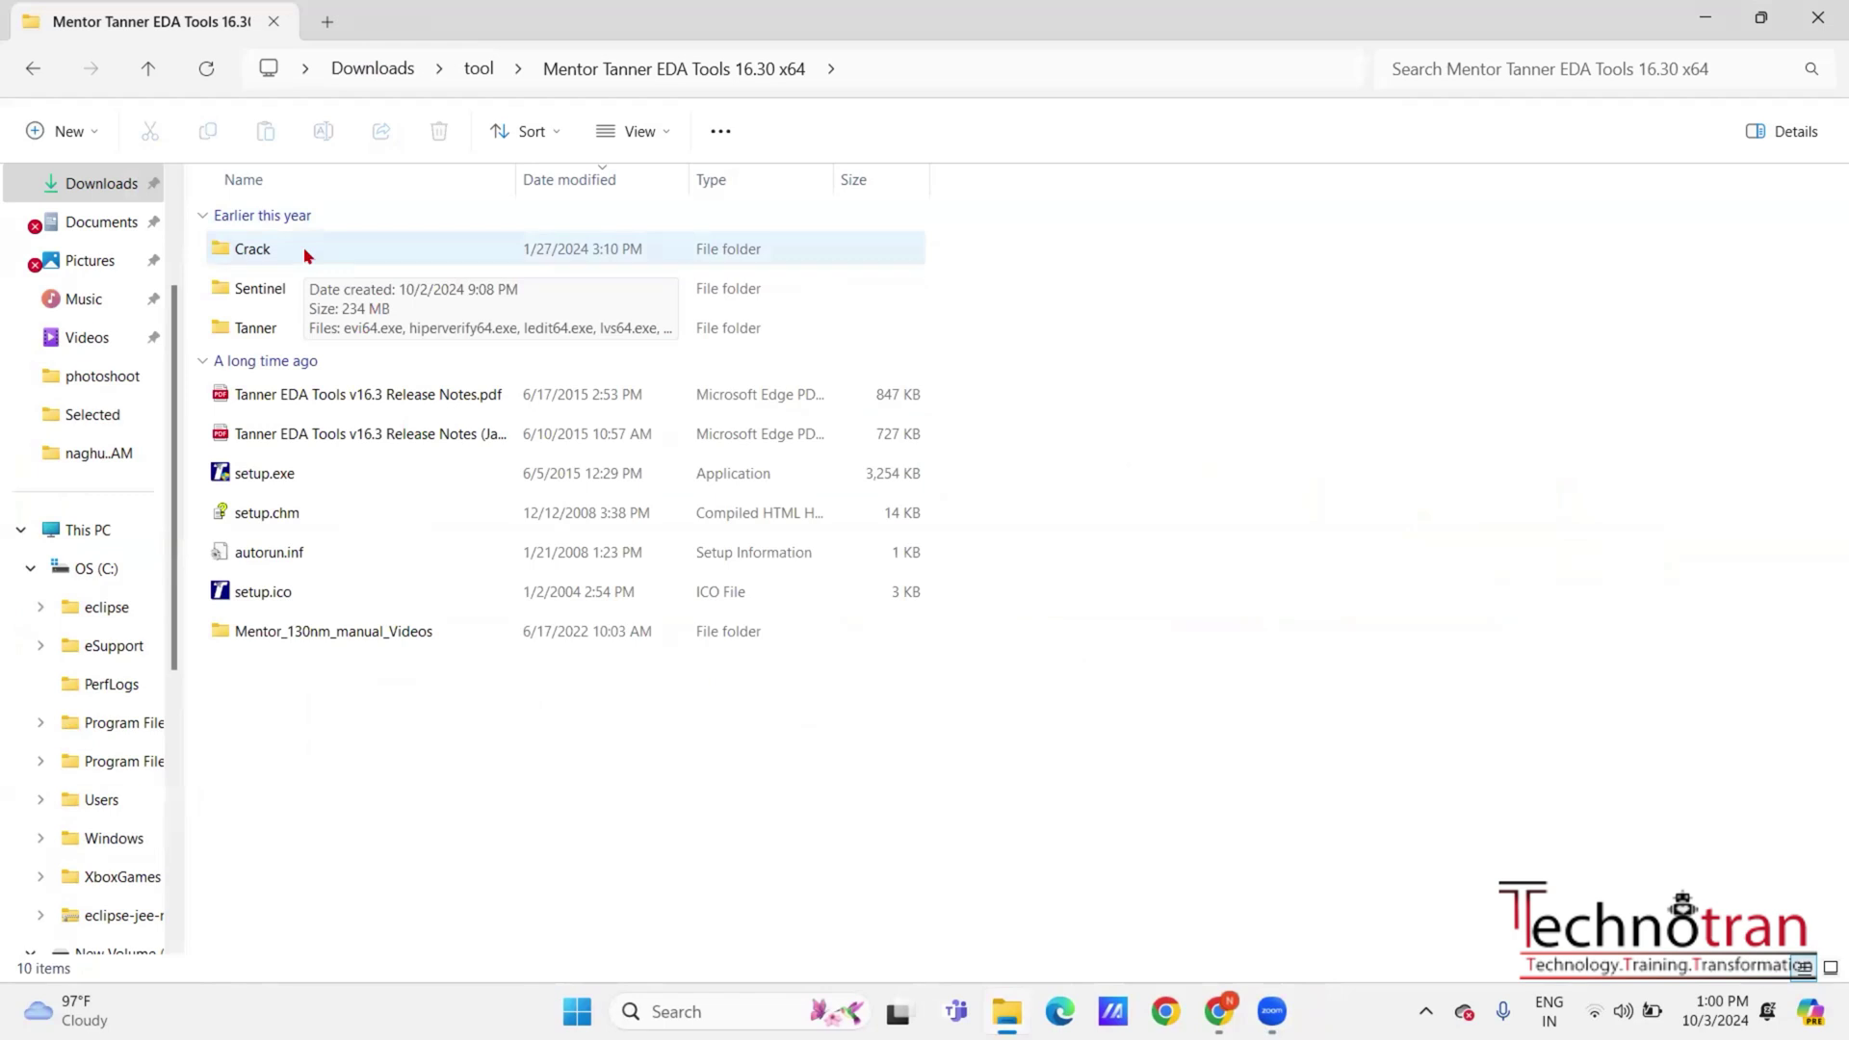
double_click(306, 252)
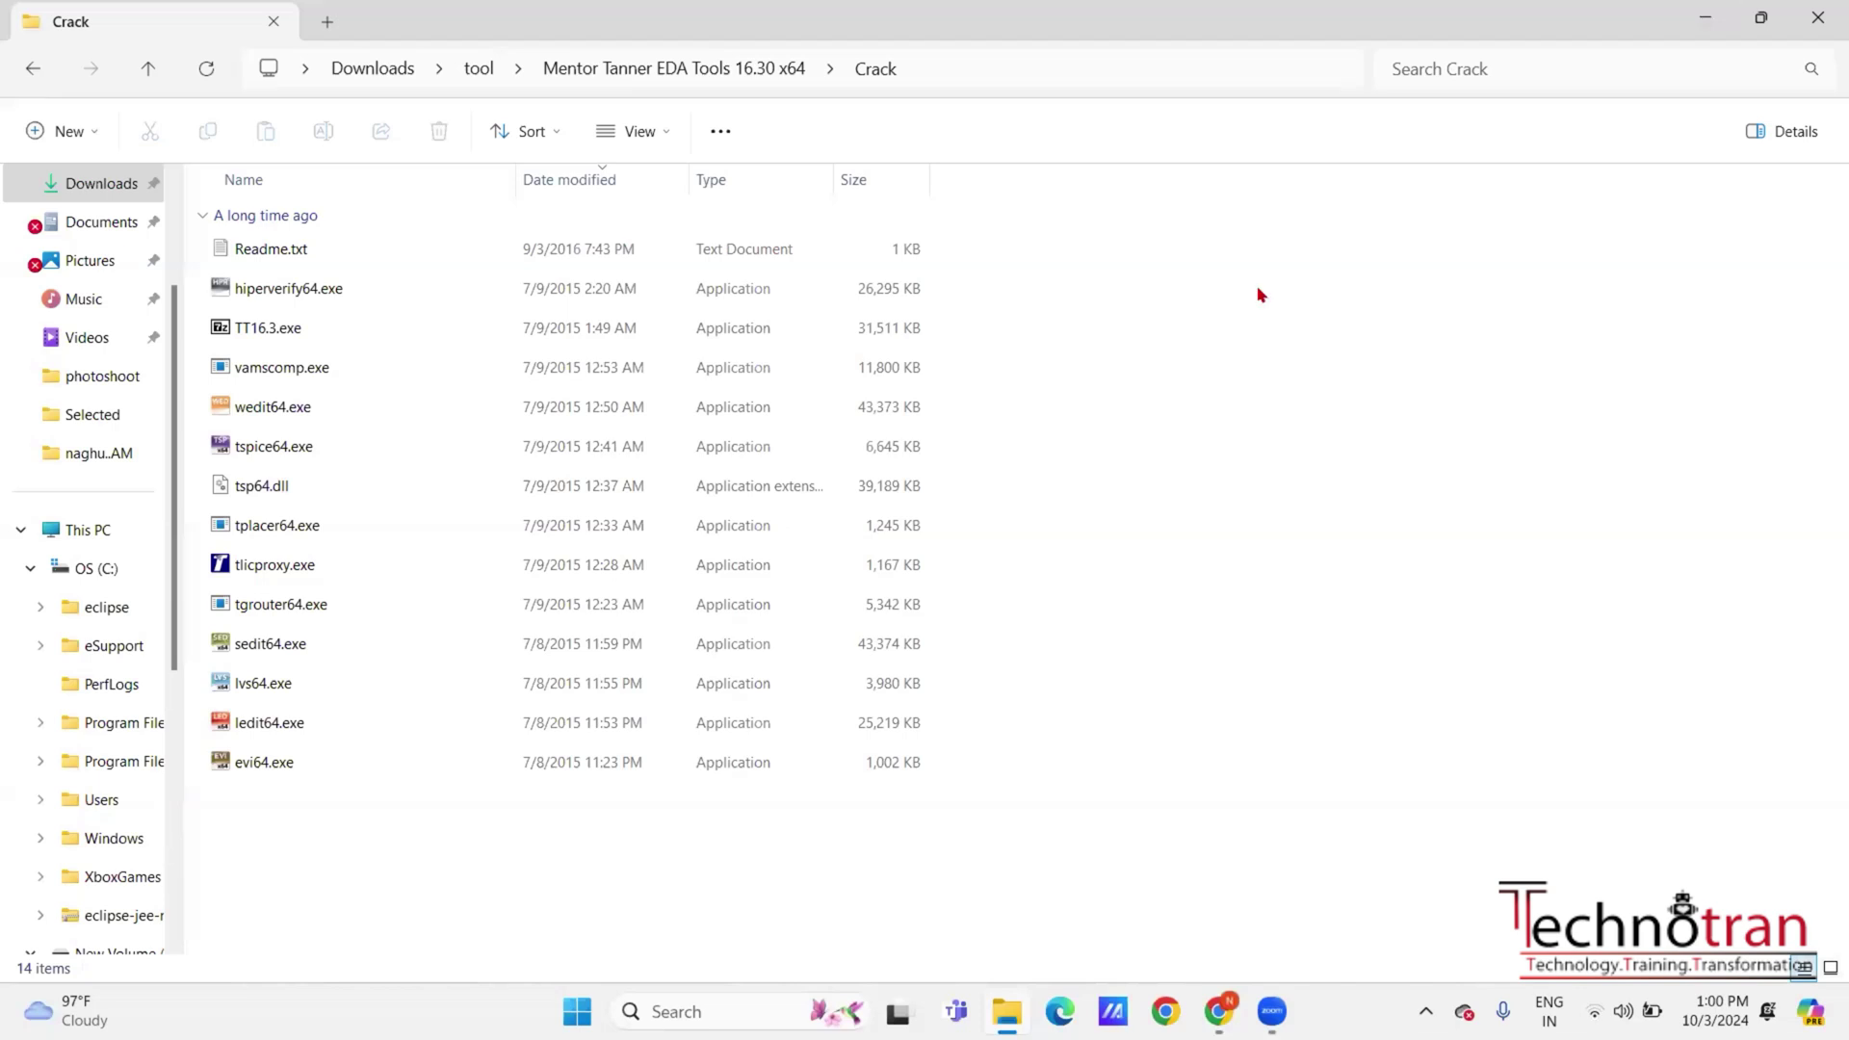
key(ctrl+a)
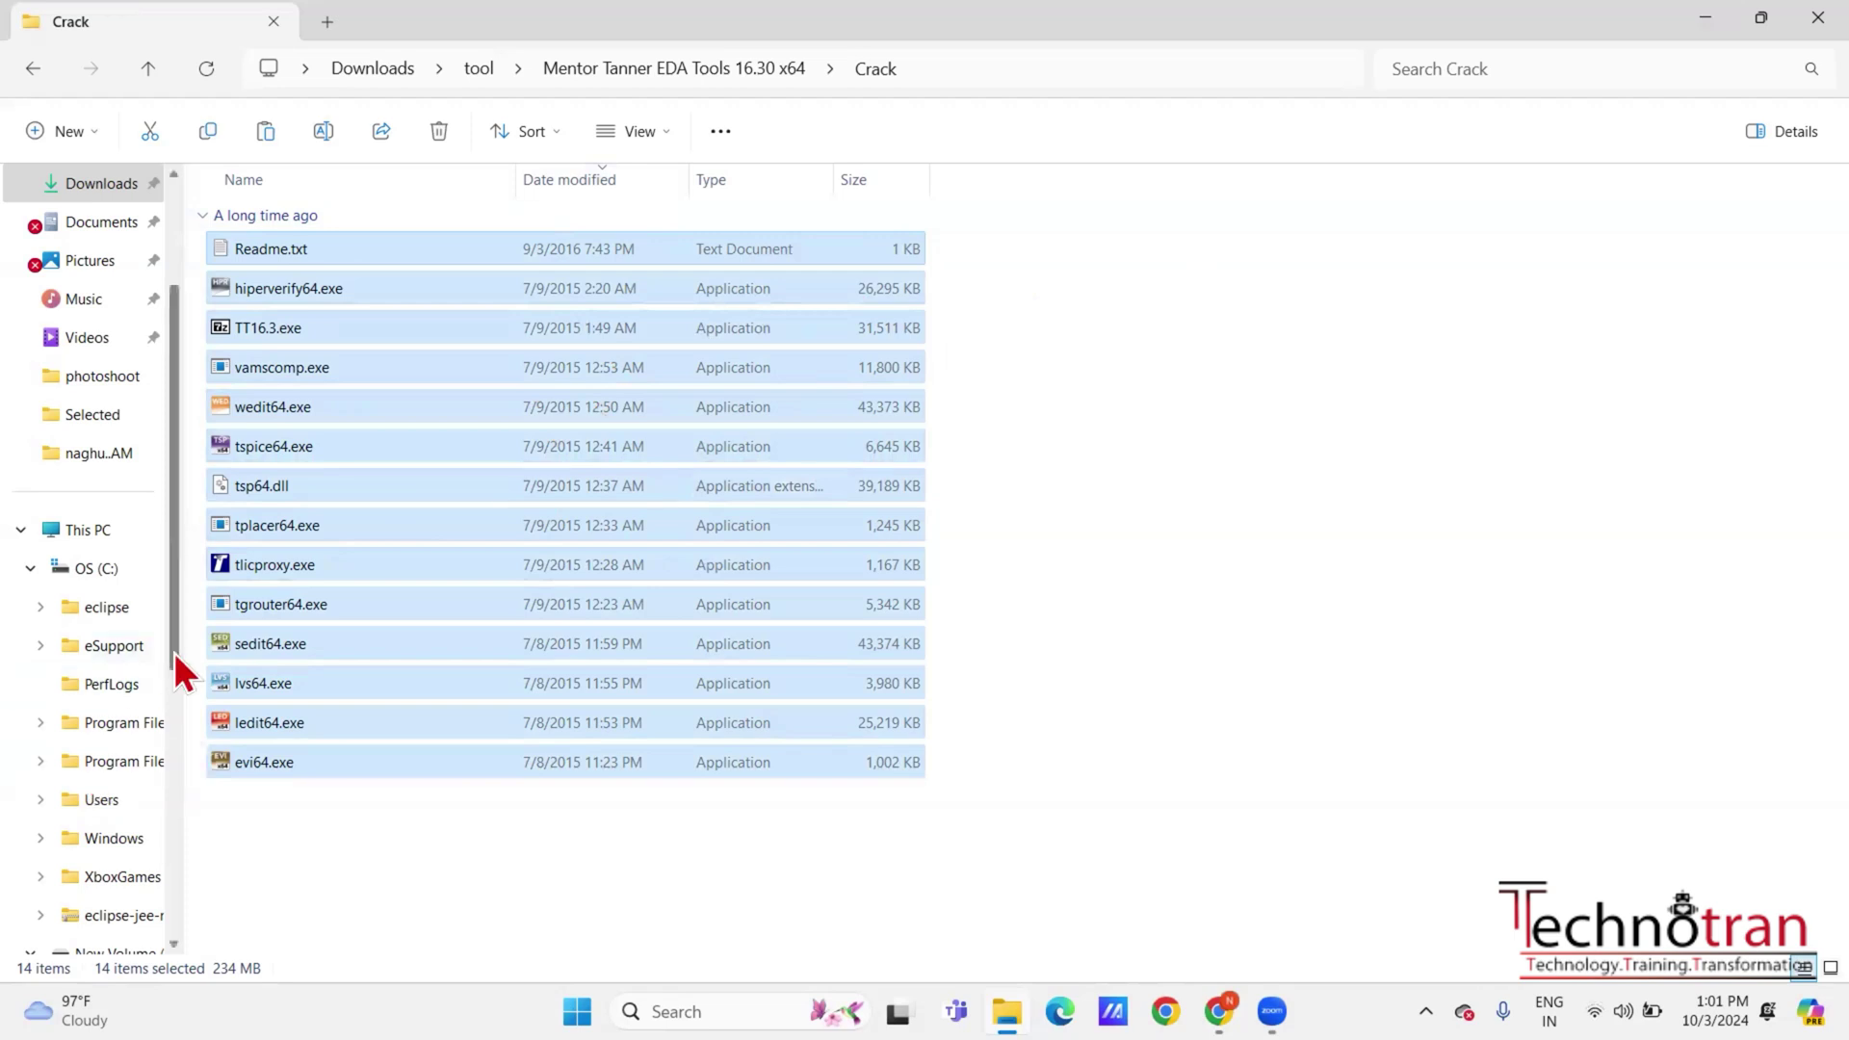
Paste the copied files into D:\Tanner Tools, replacing the files with the same names
drag(178, 671, 182, 756)
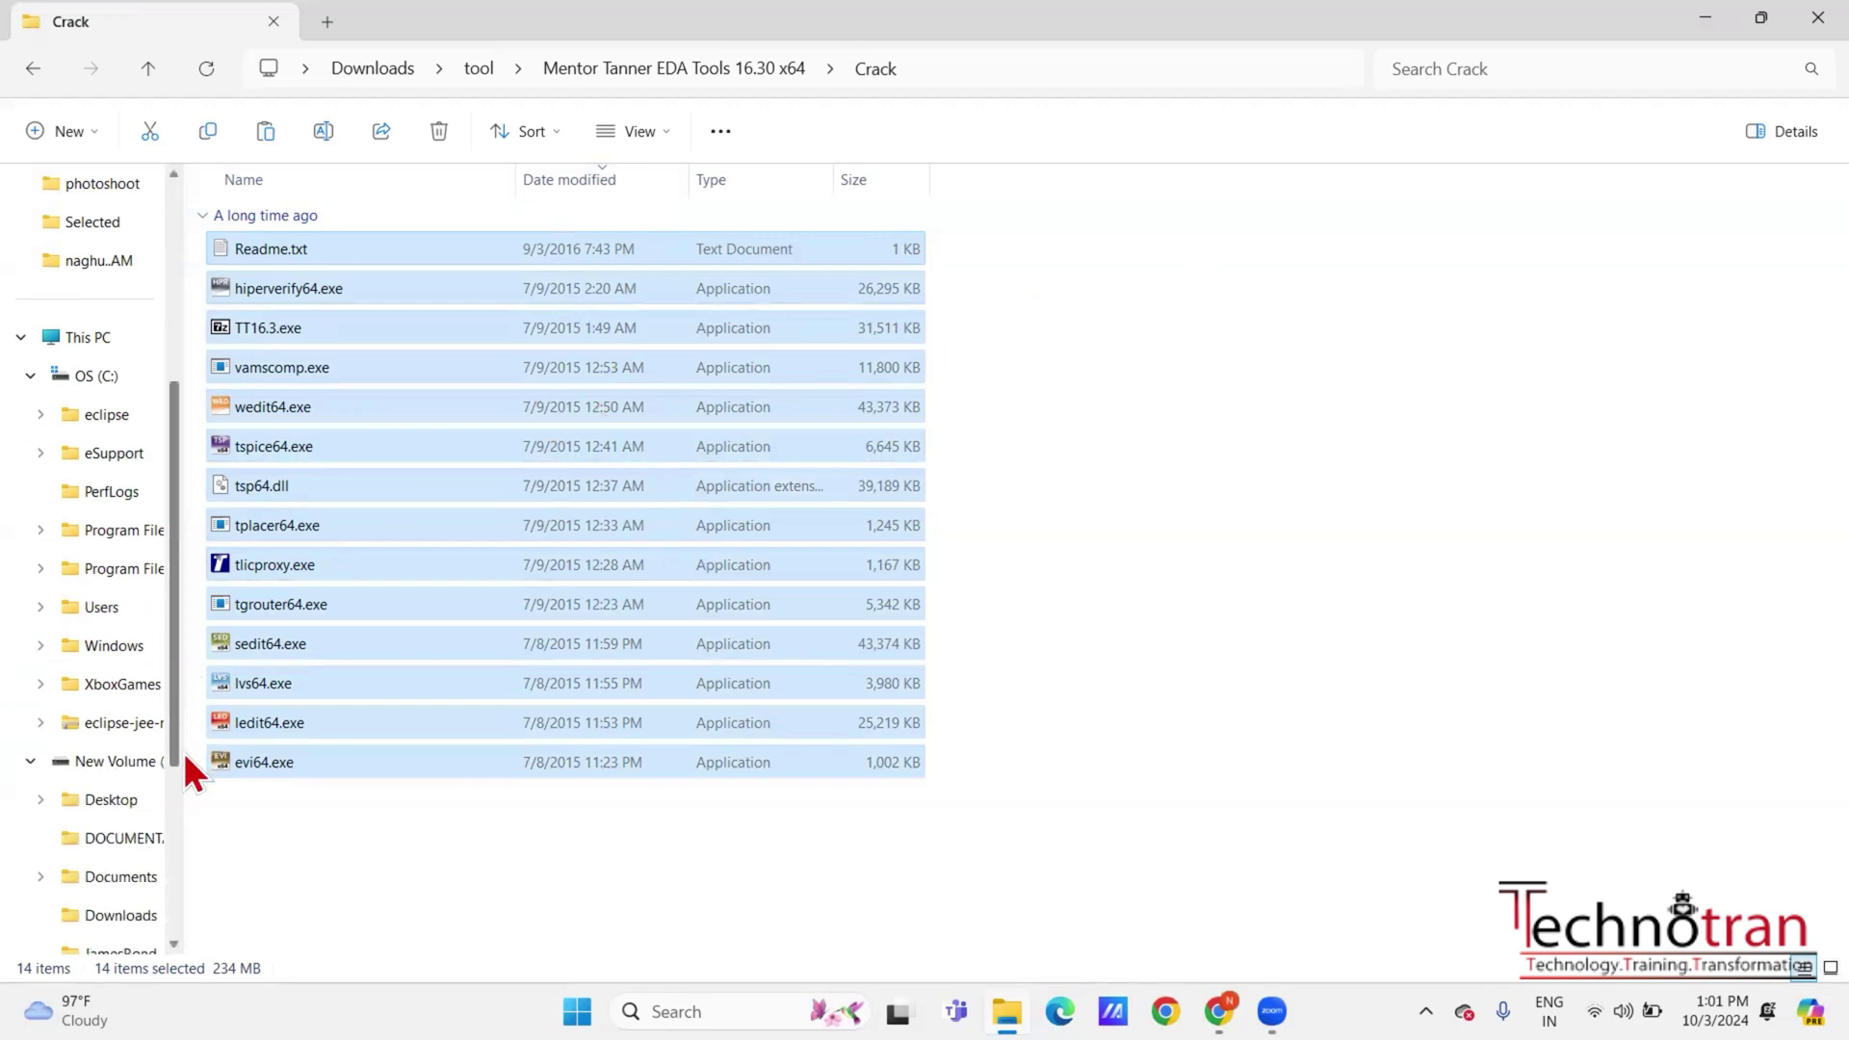
click(115, 761)
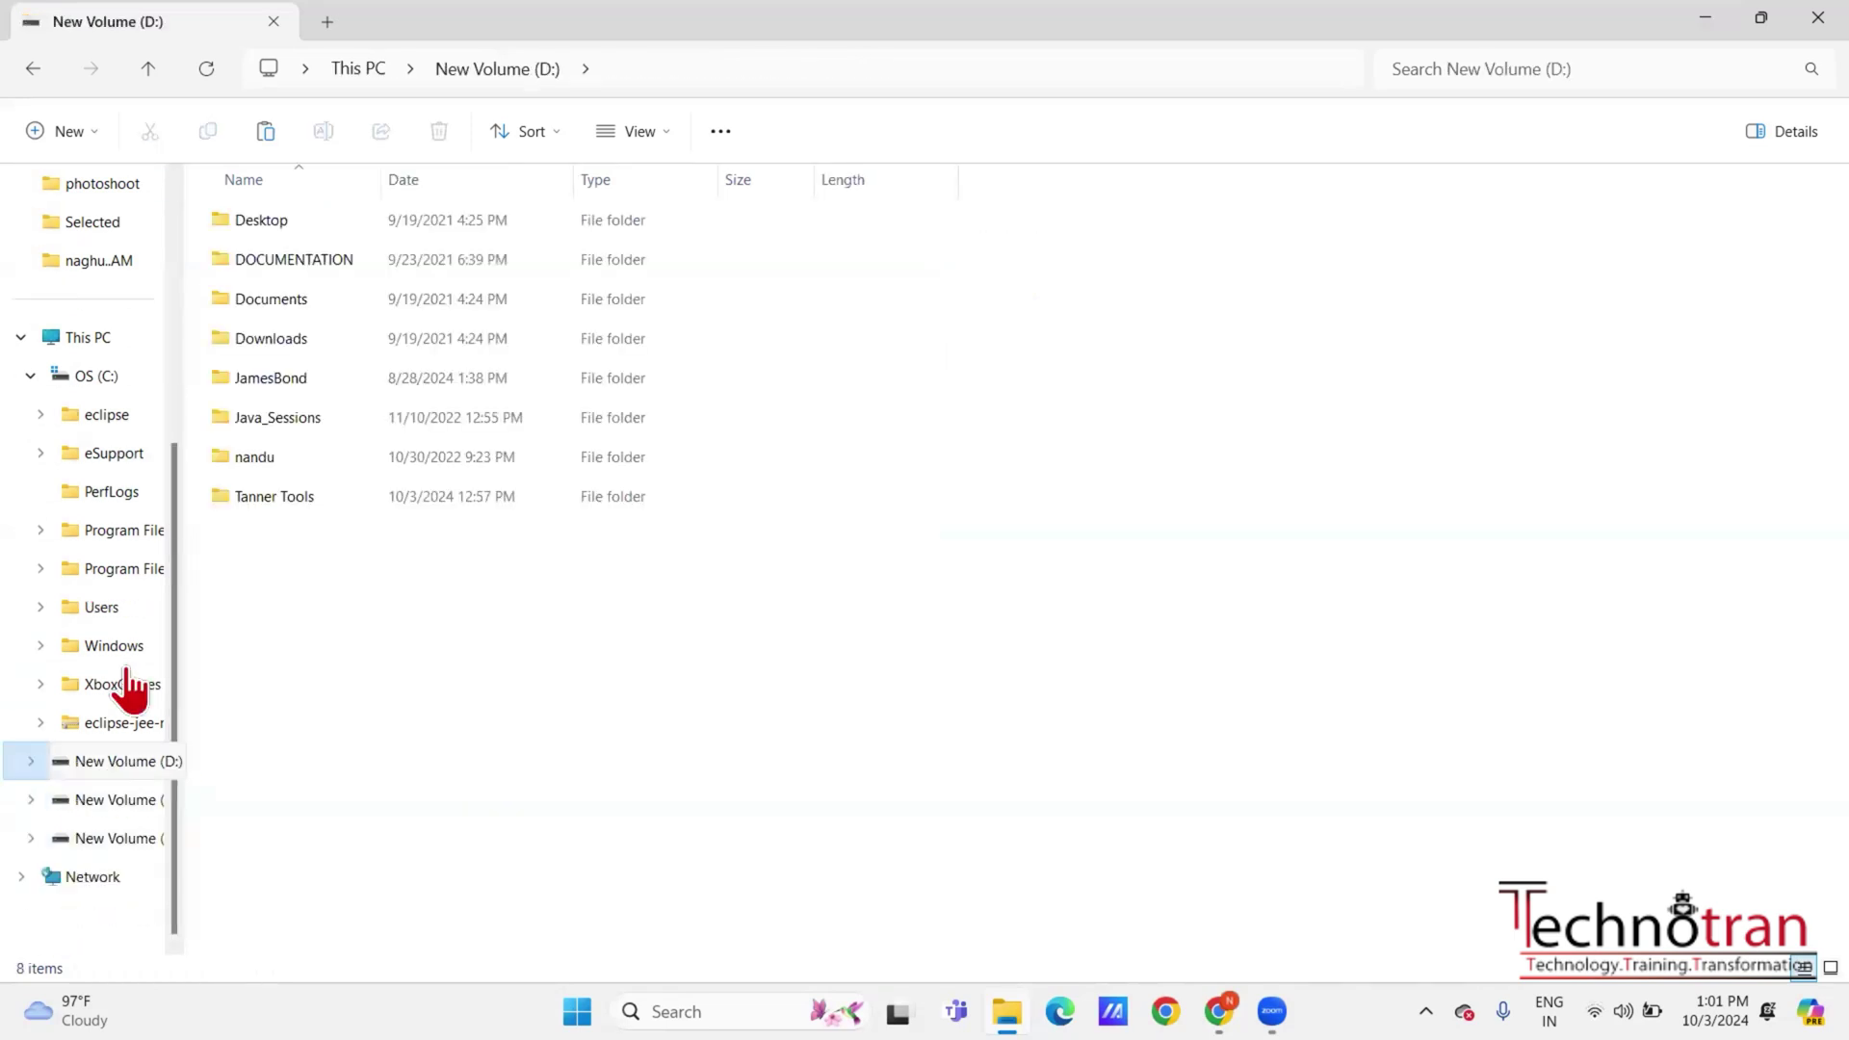
double_click(291, 499)
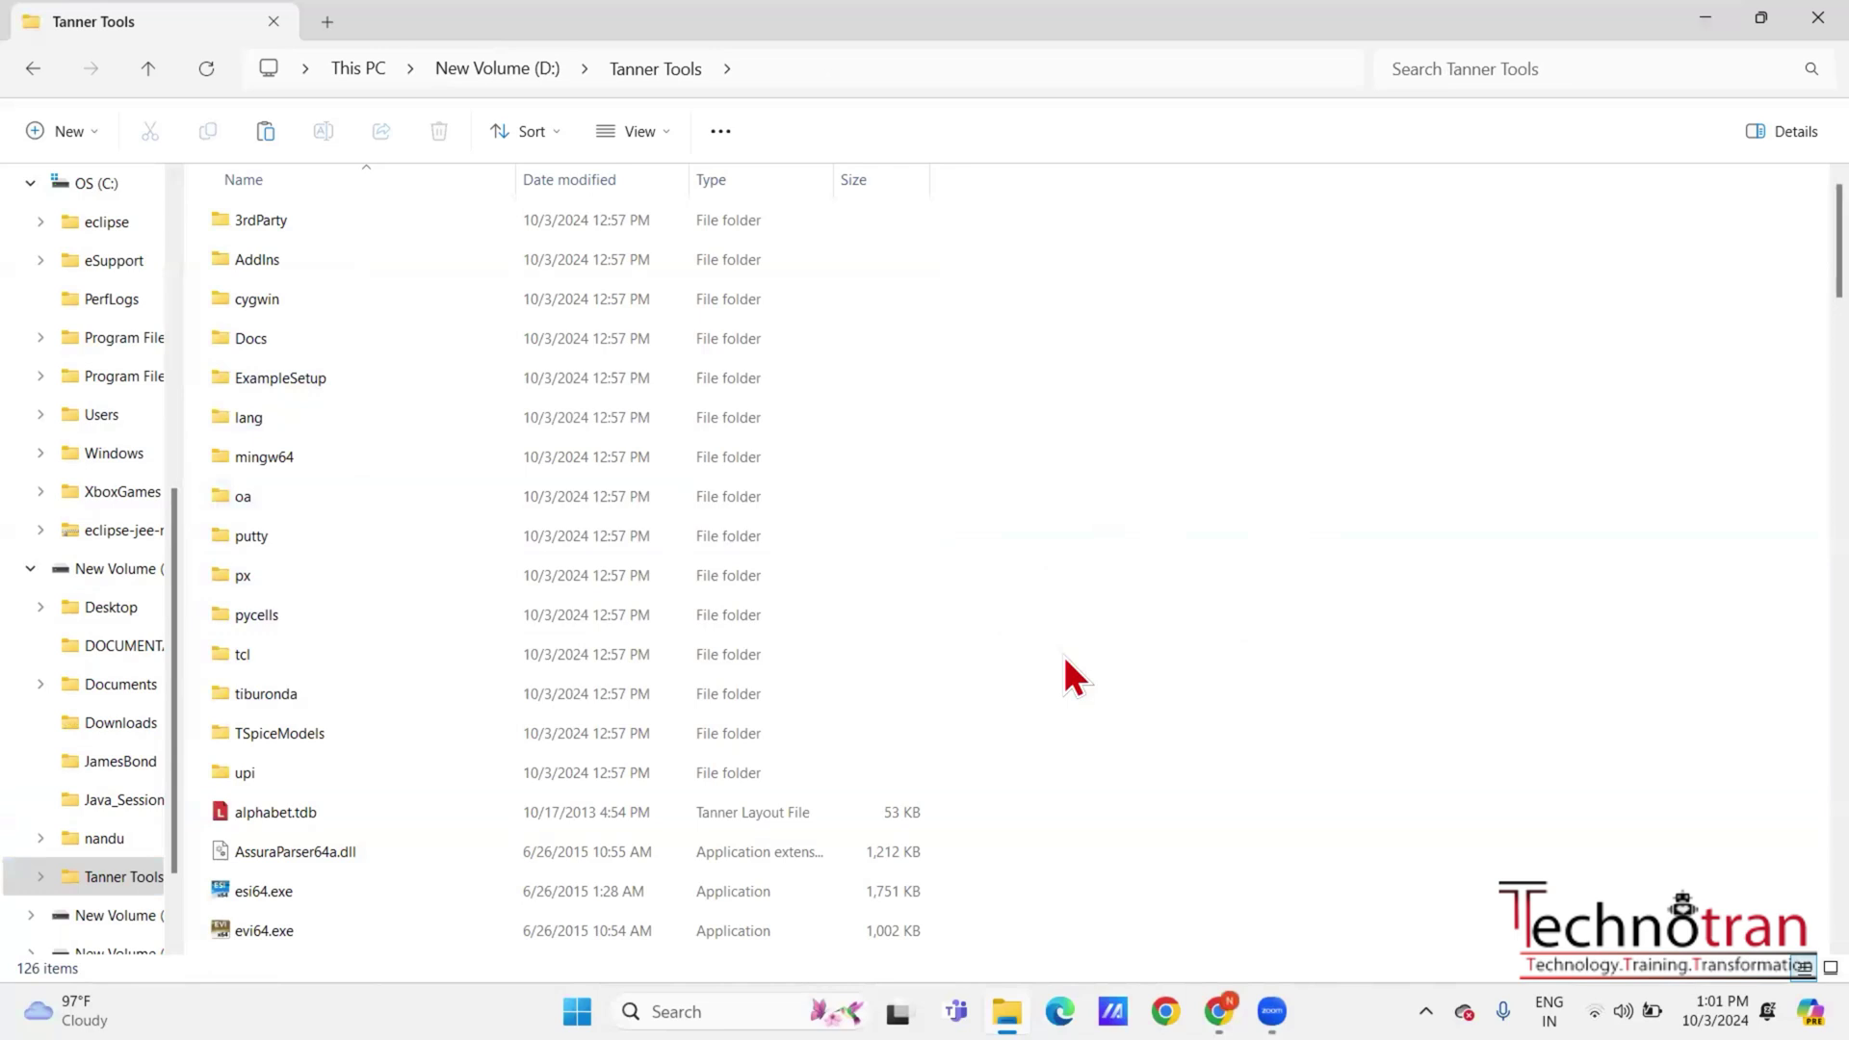
key(ctrl+v)
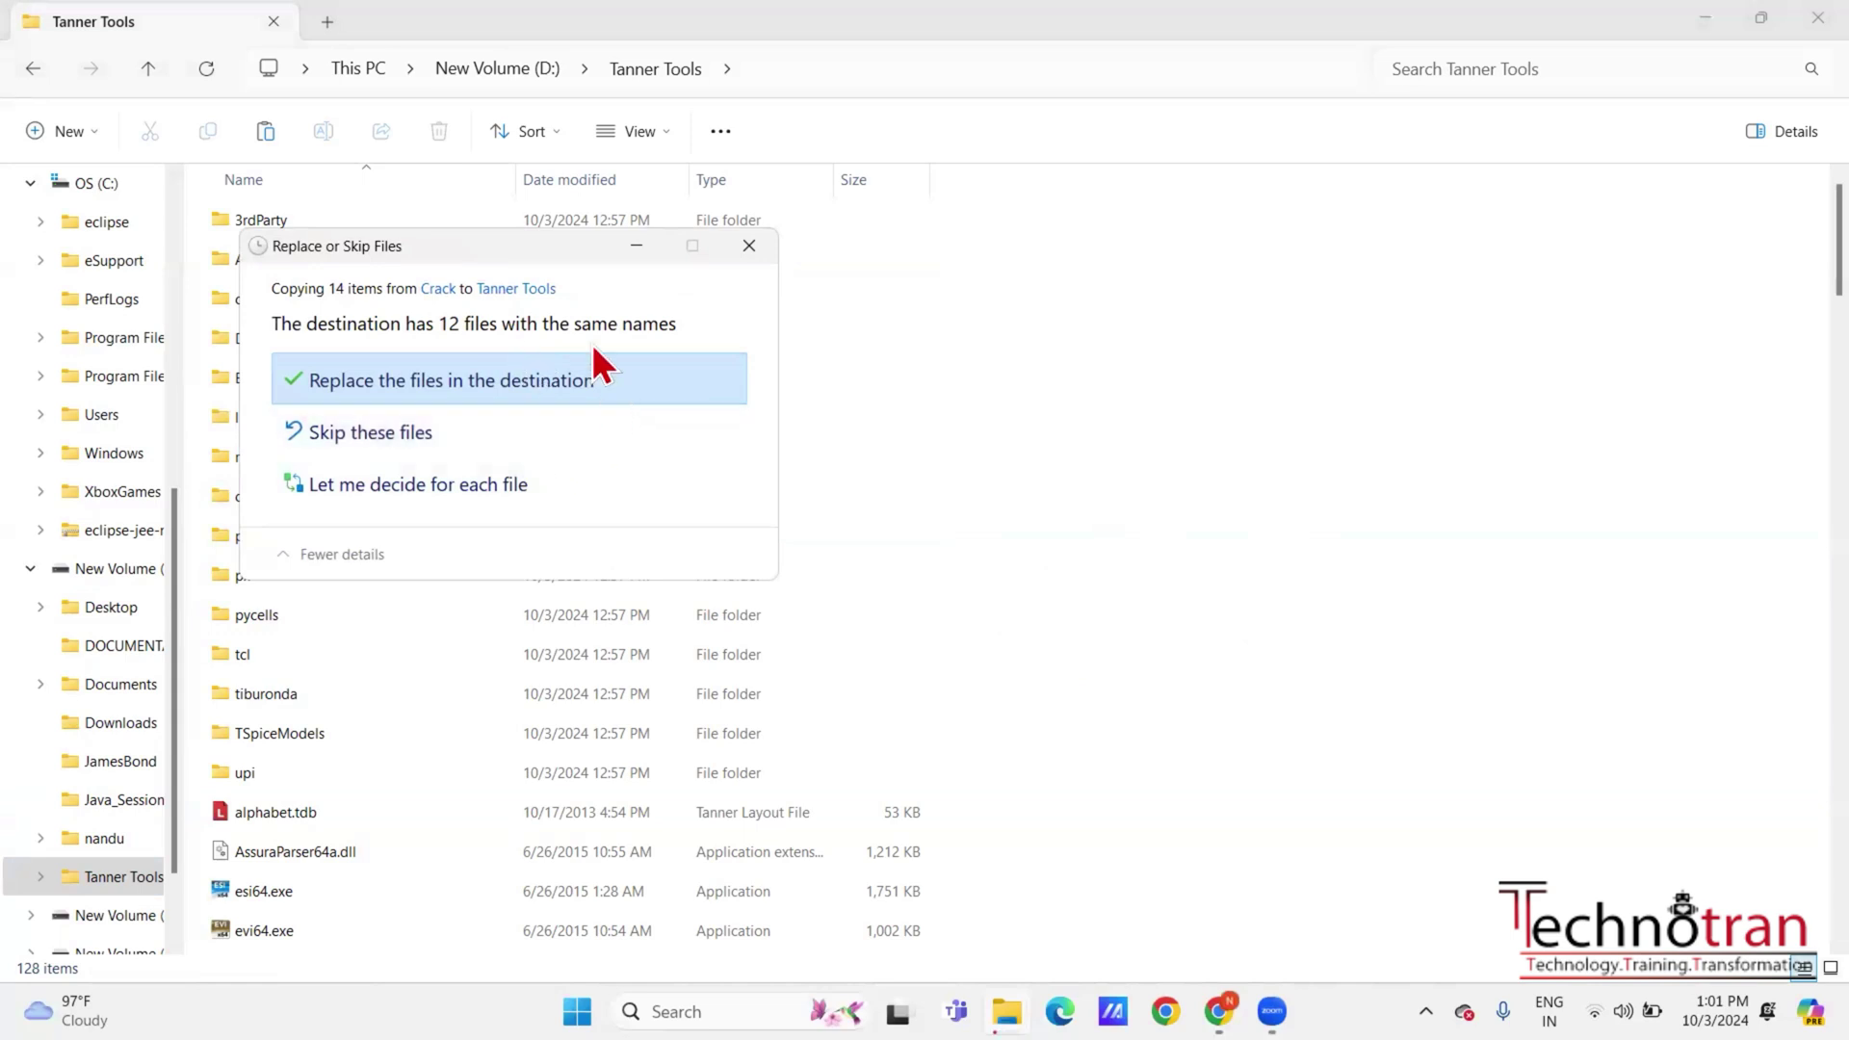
click(599, 383)
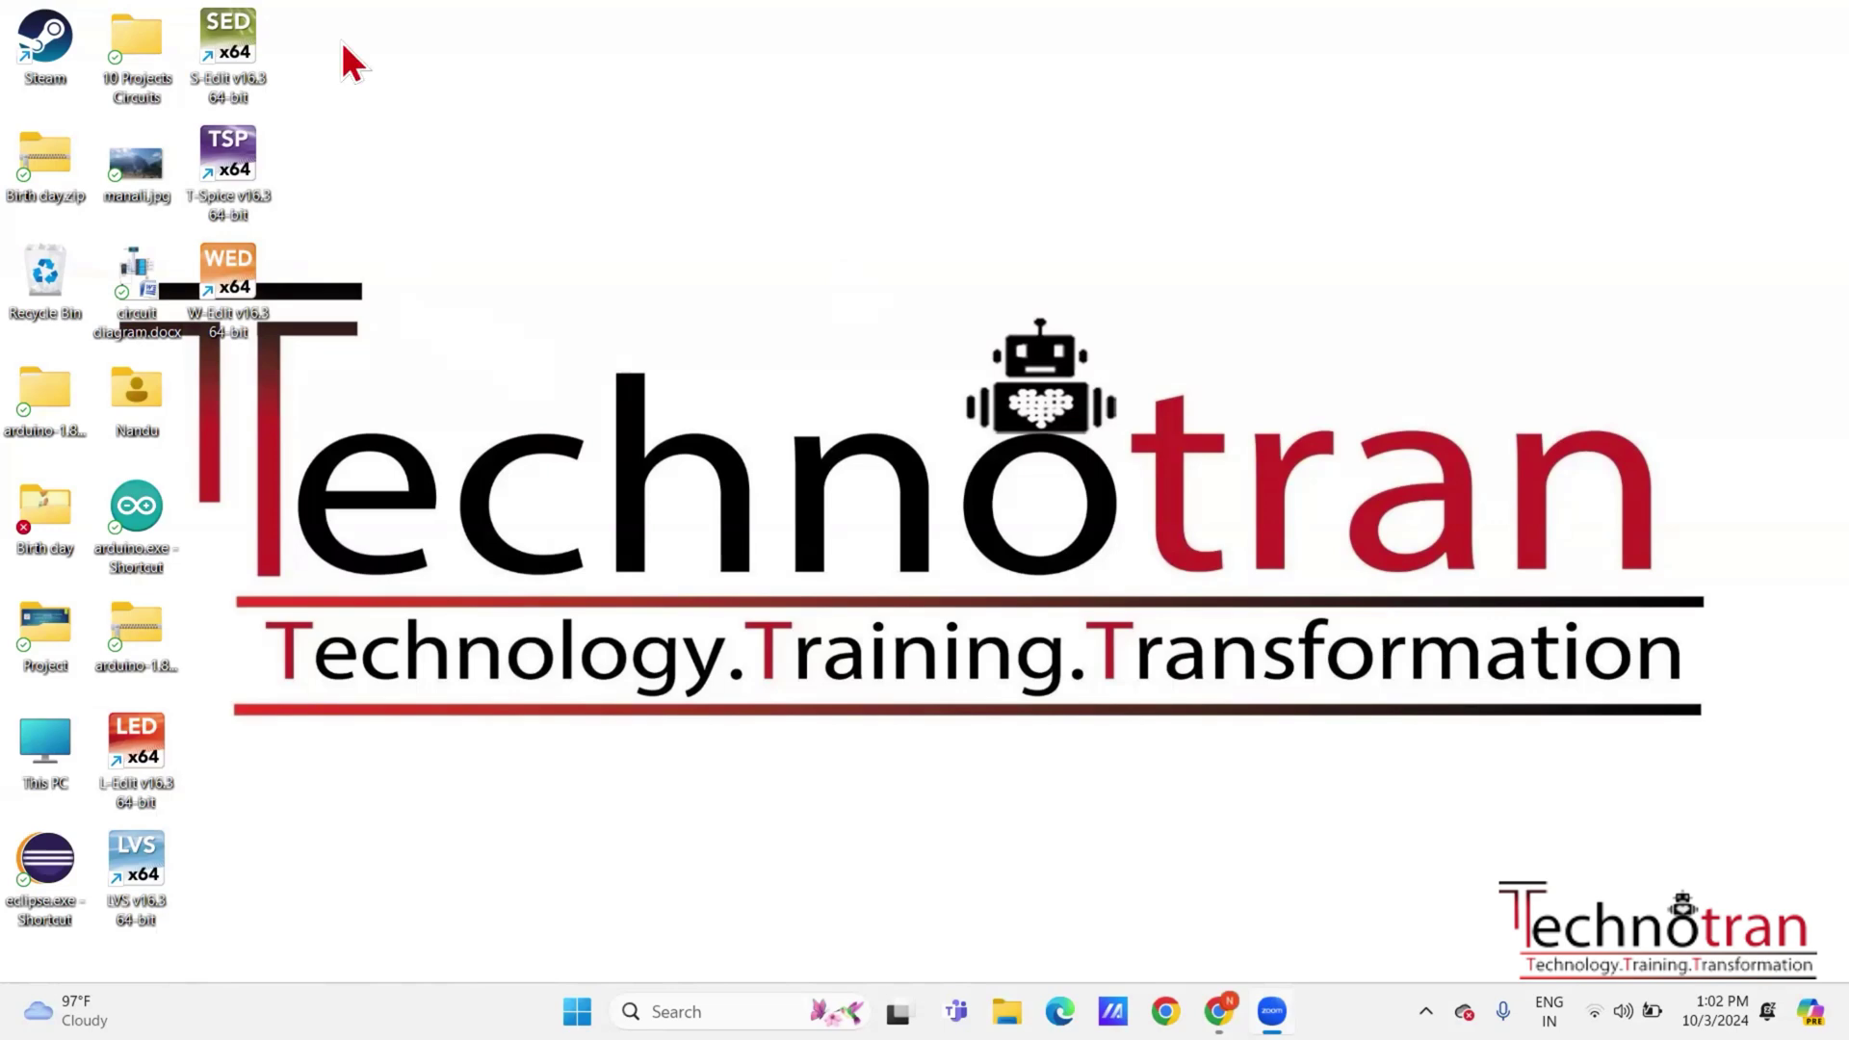
Launch S-Edit v16.3 from the desktop and start the Tanner Tools examples setup
double_click(231, 64)
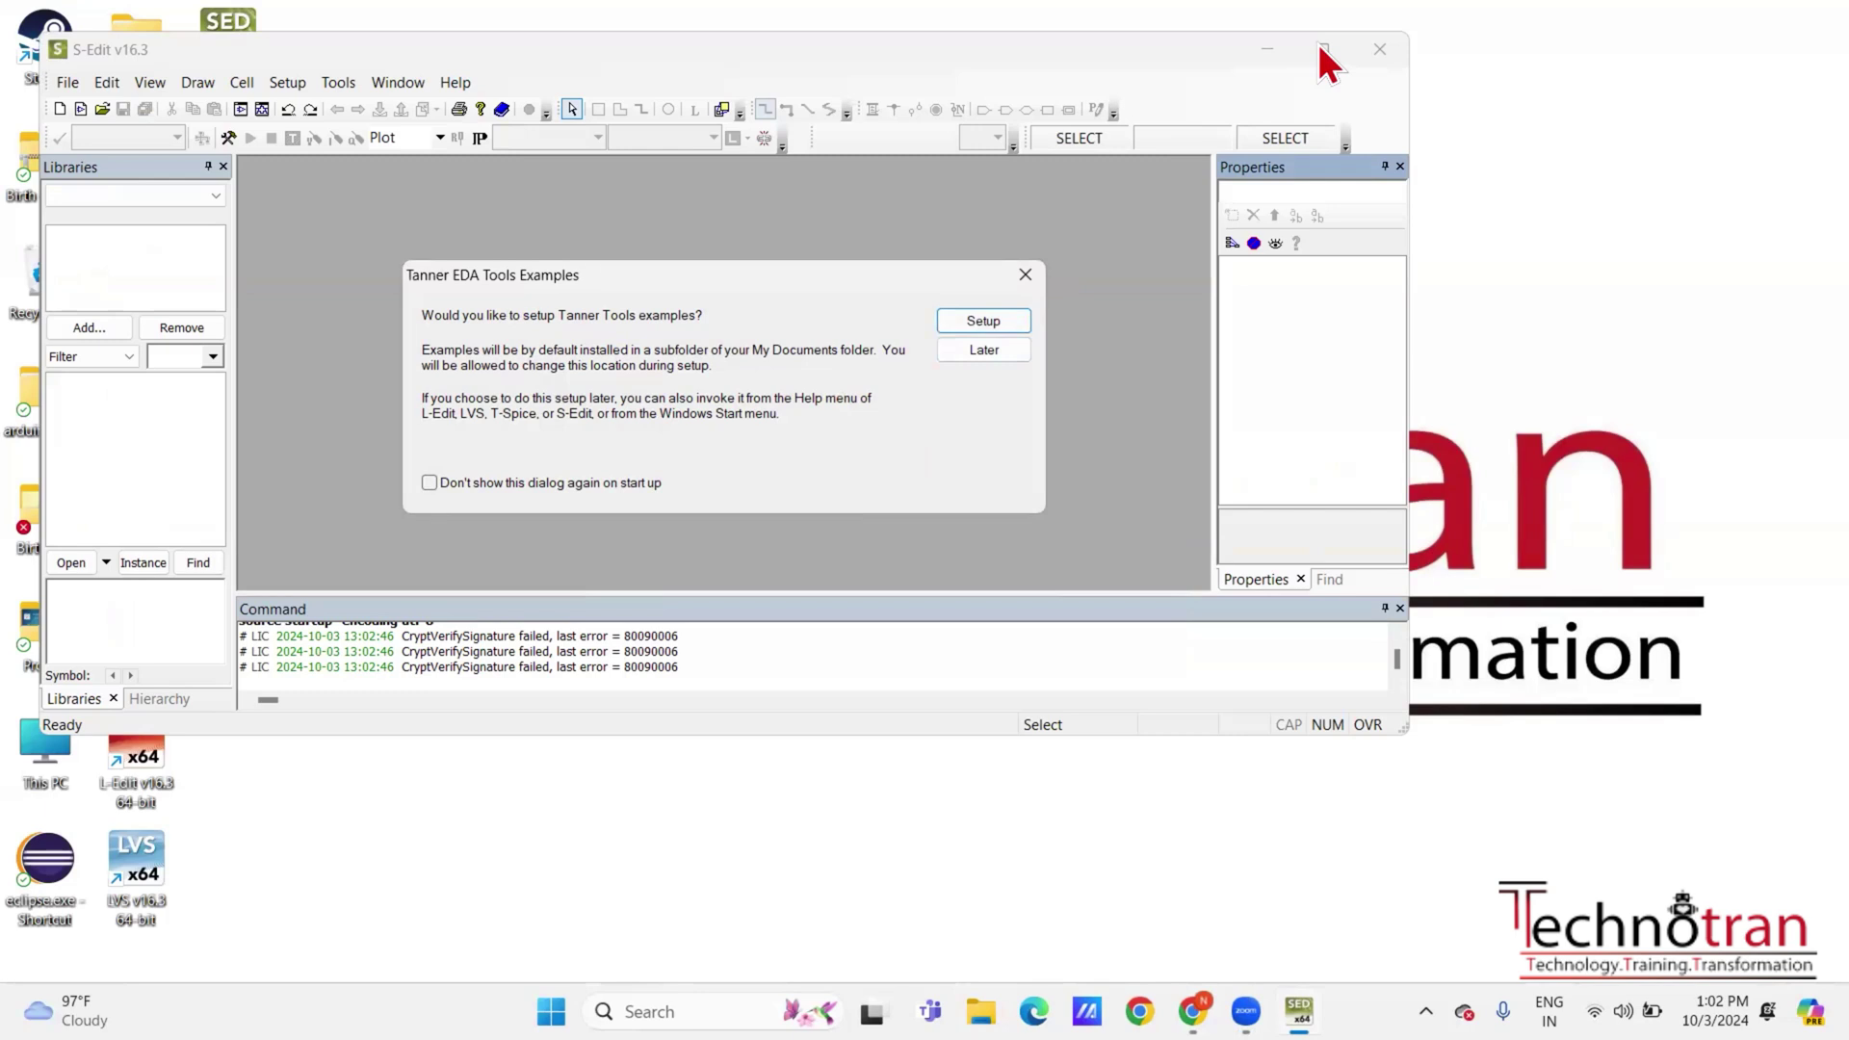
click(990, 319)
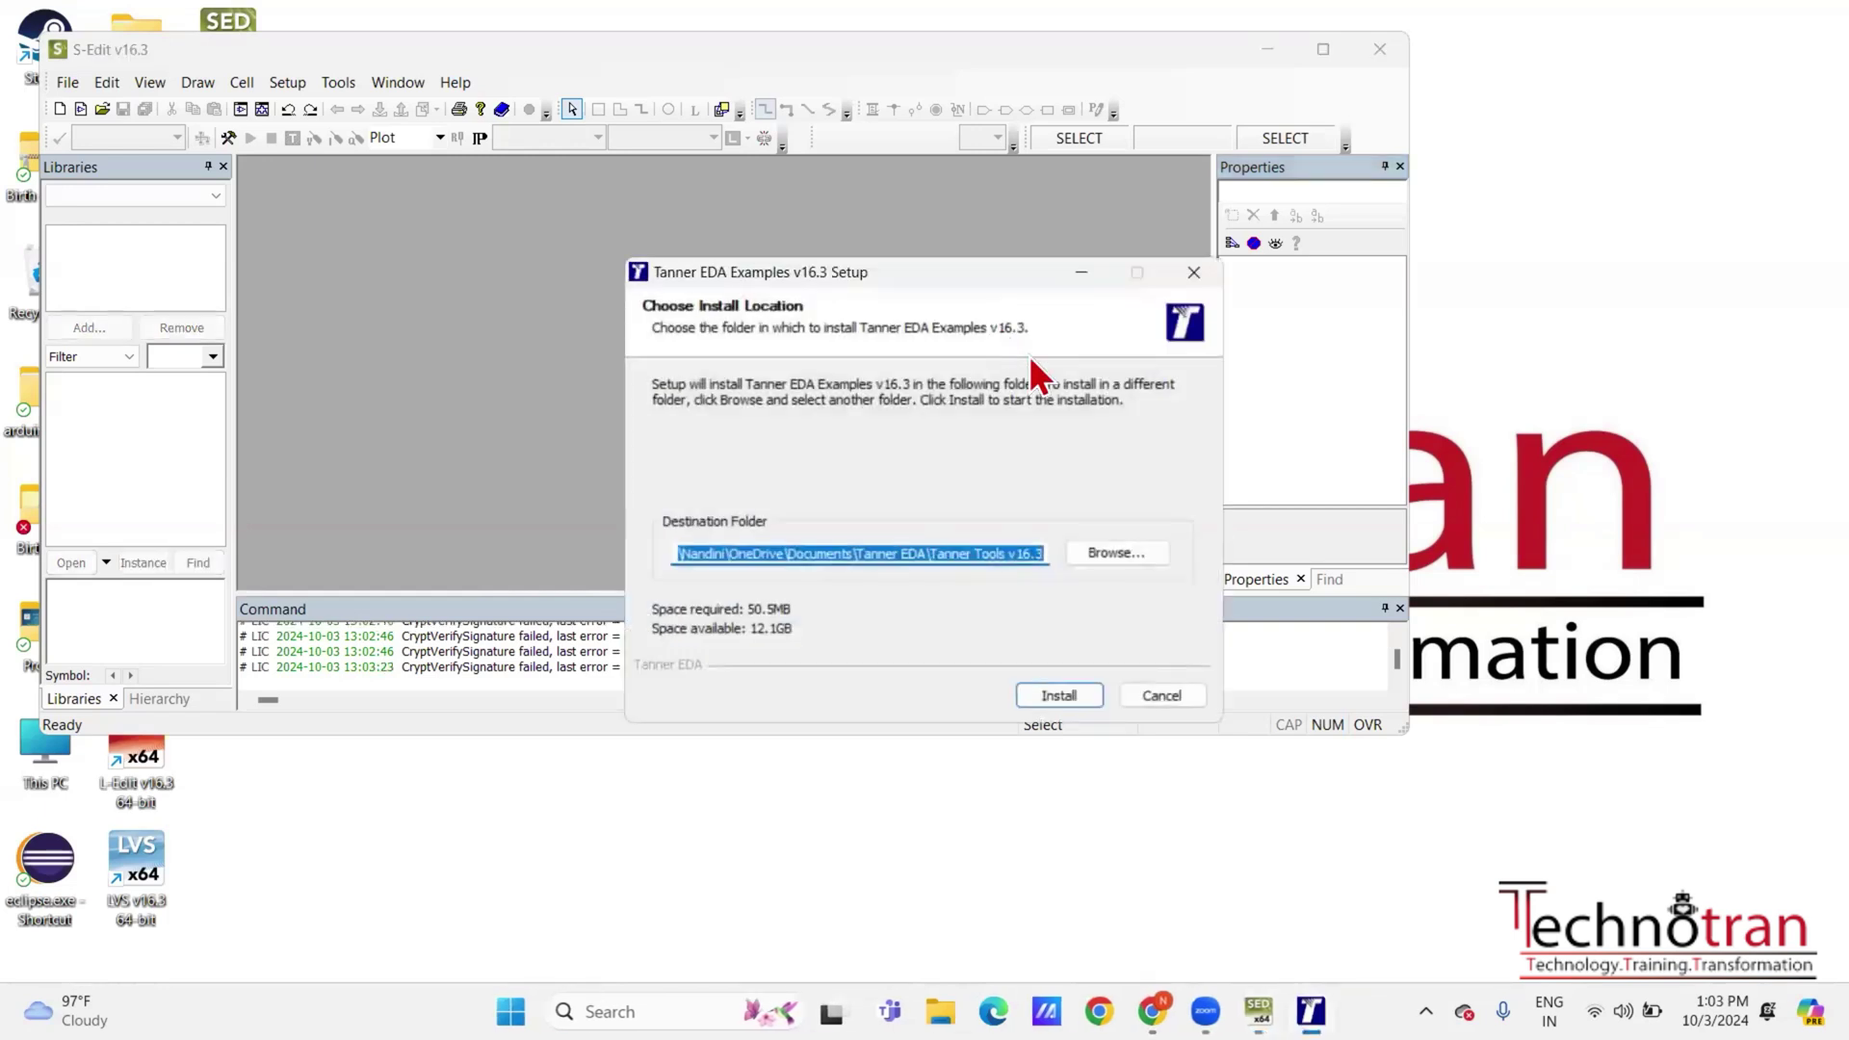
Browse for the Tanner EDA Examples v16.3 install location and create a new folder named Examples on the D: drive
click(1092, 555)
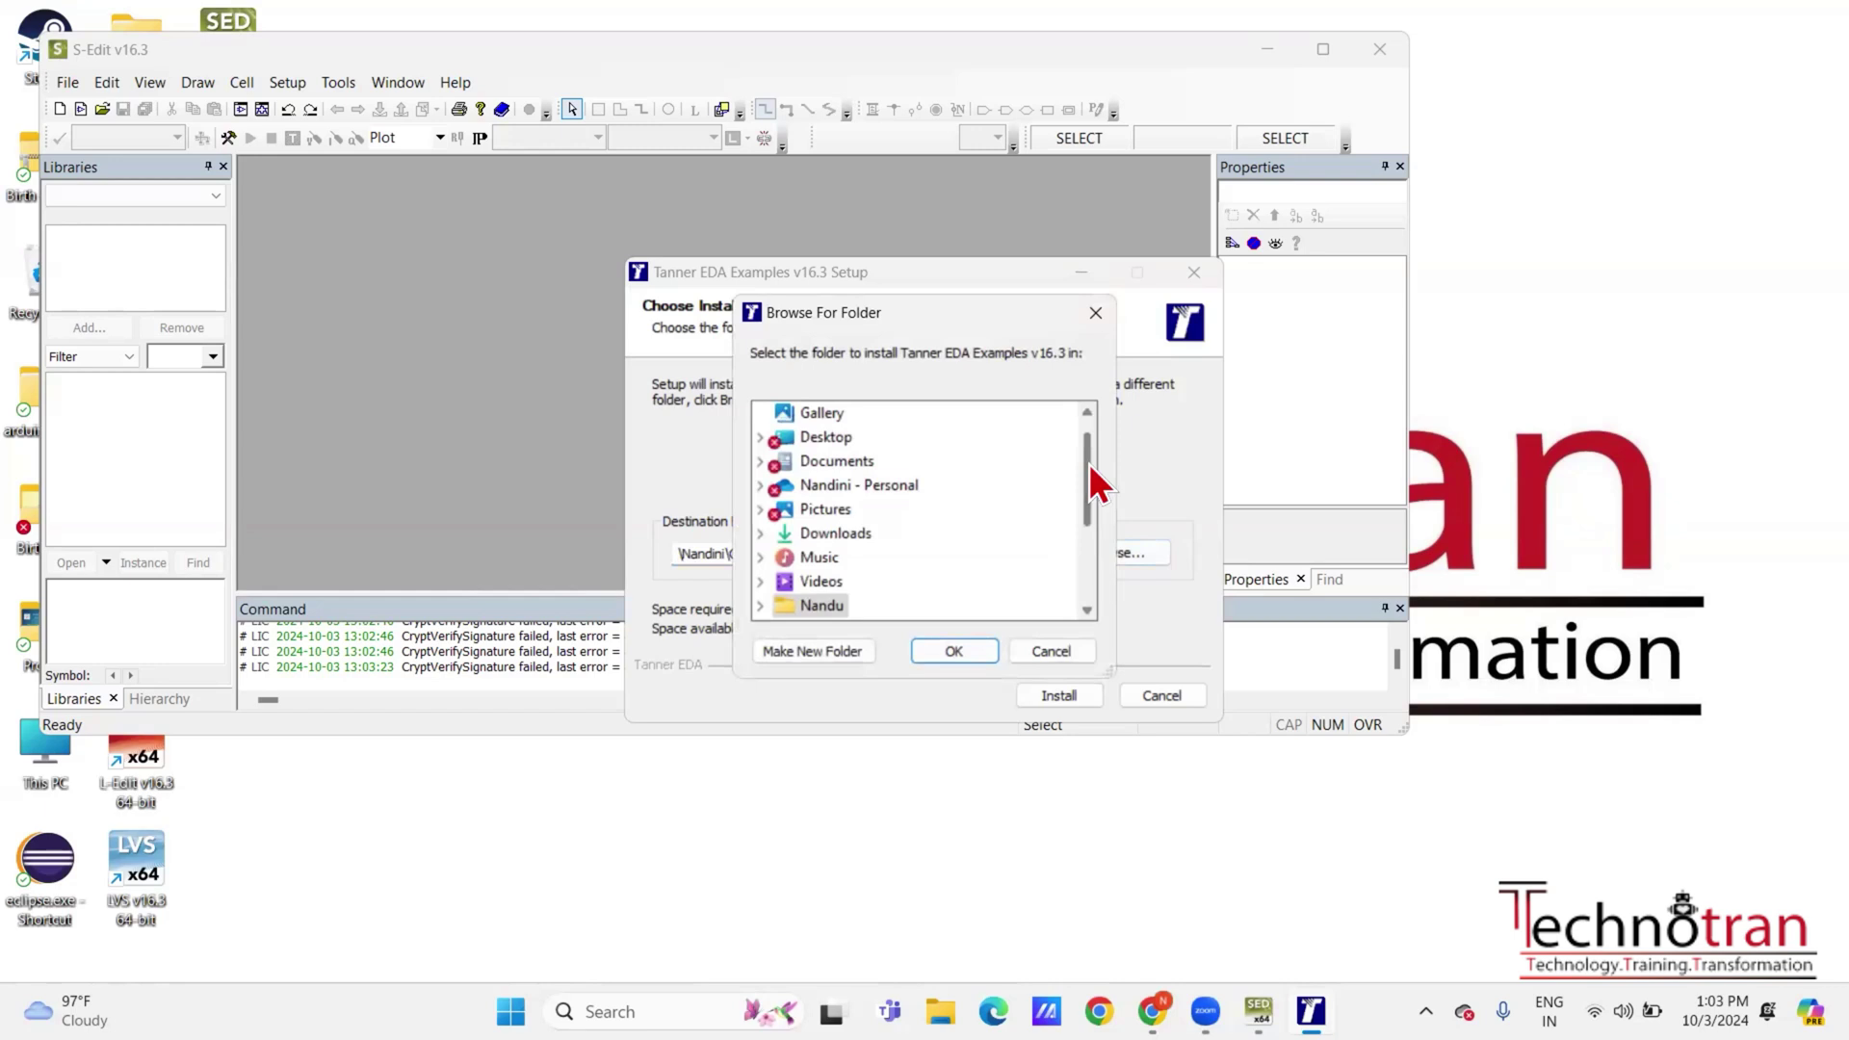
drag(1089, 464, 1112, 533)
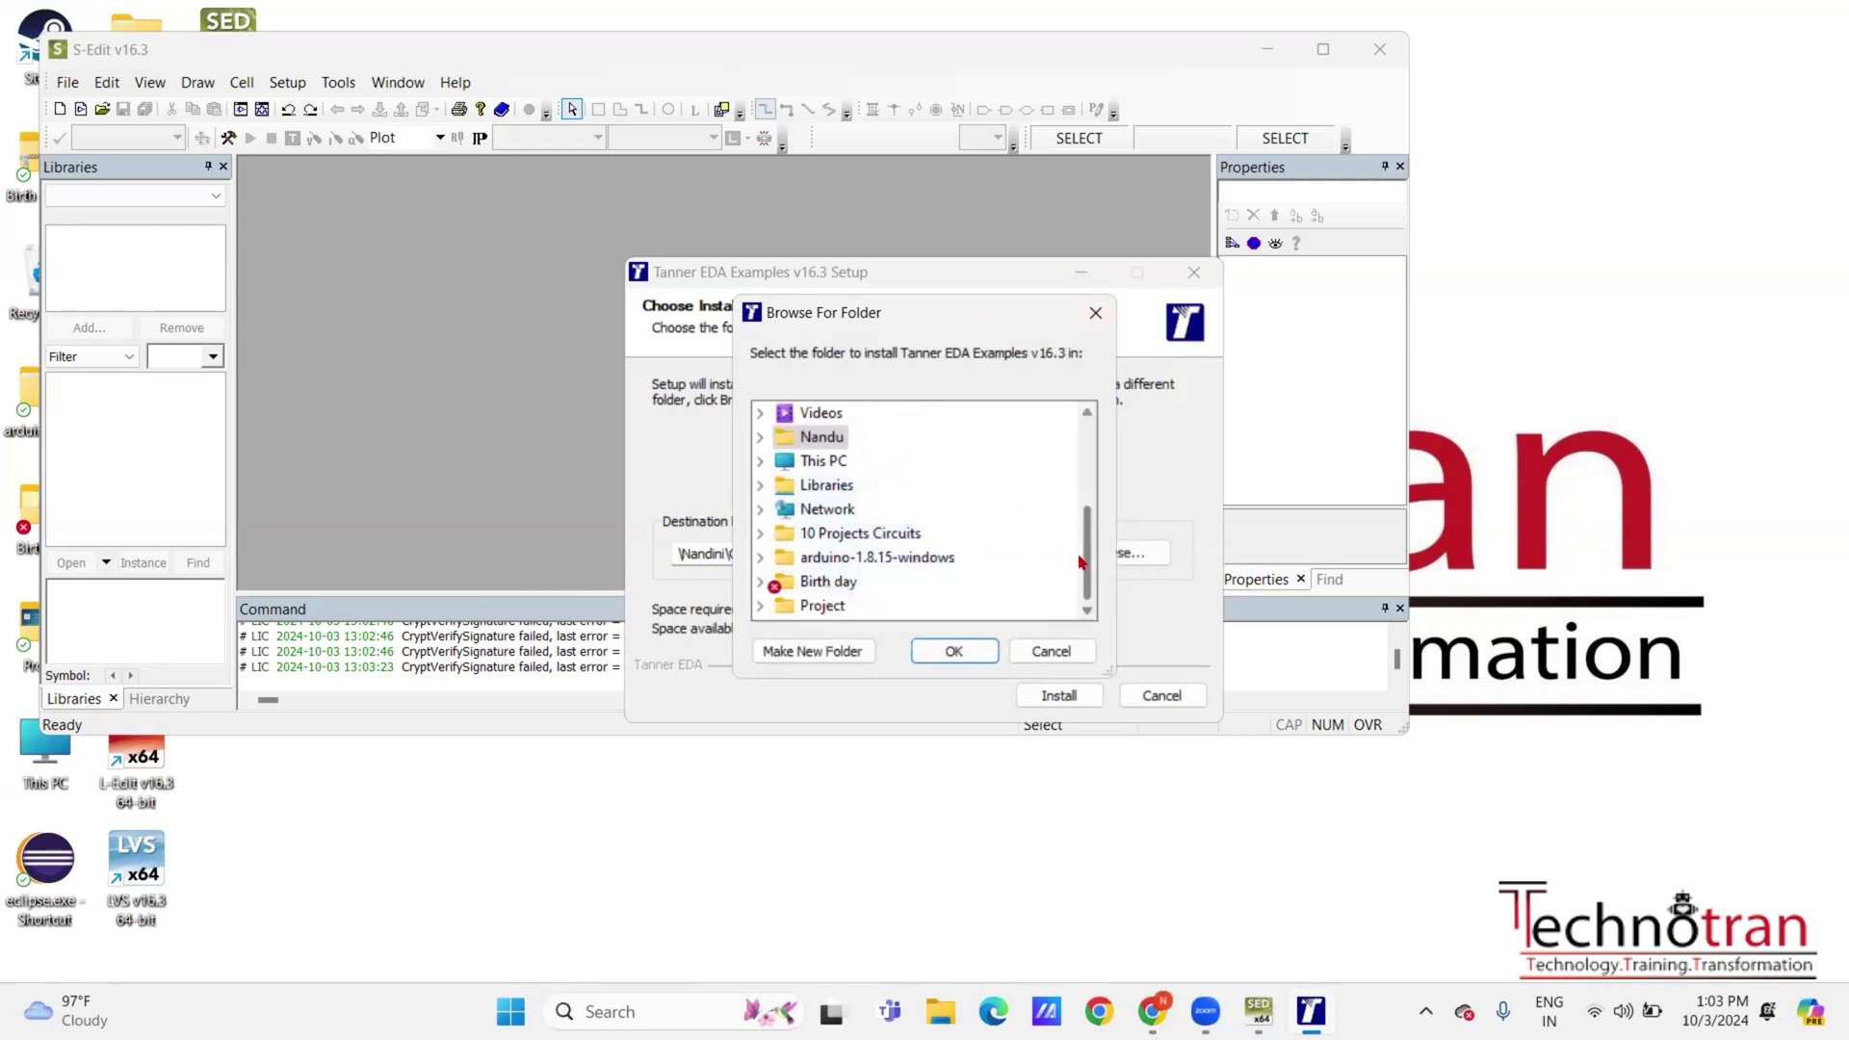
click(826, 462)
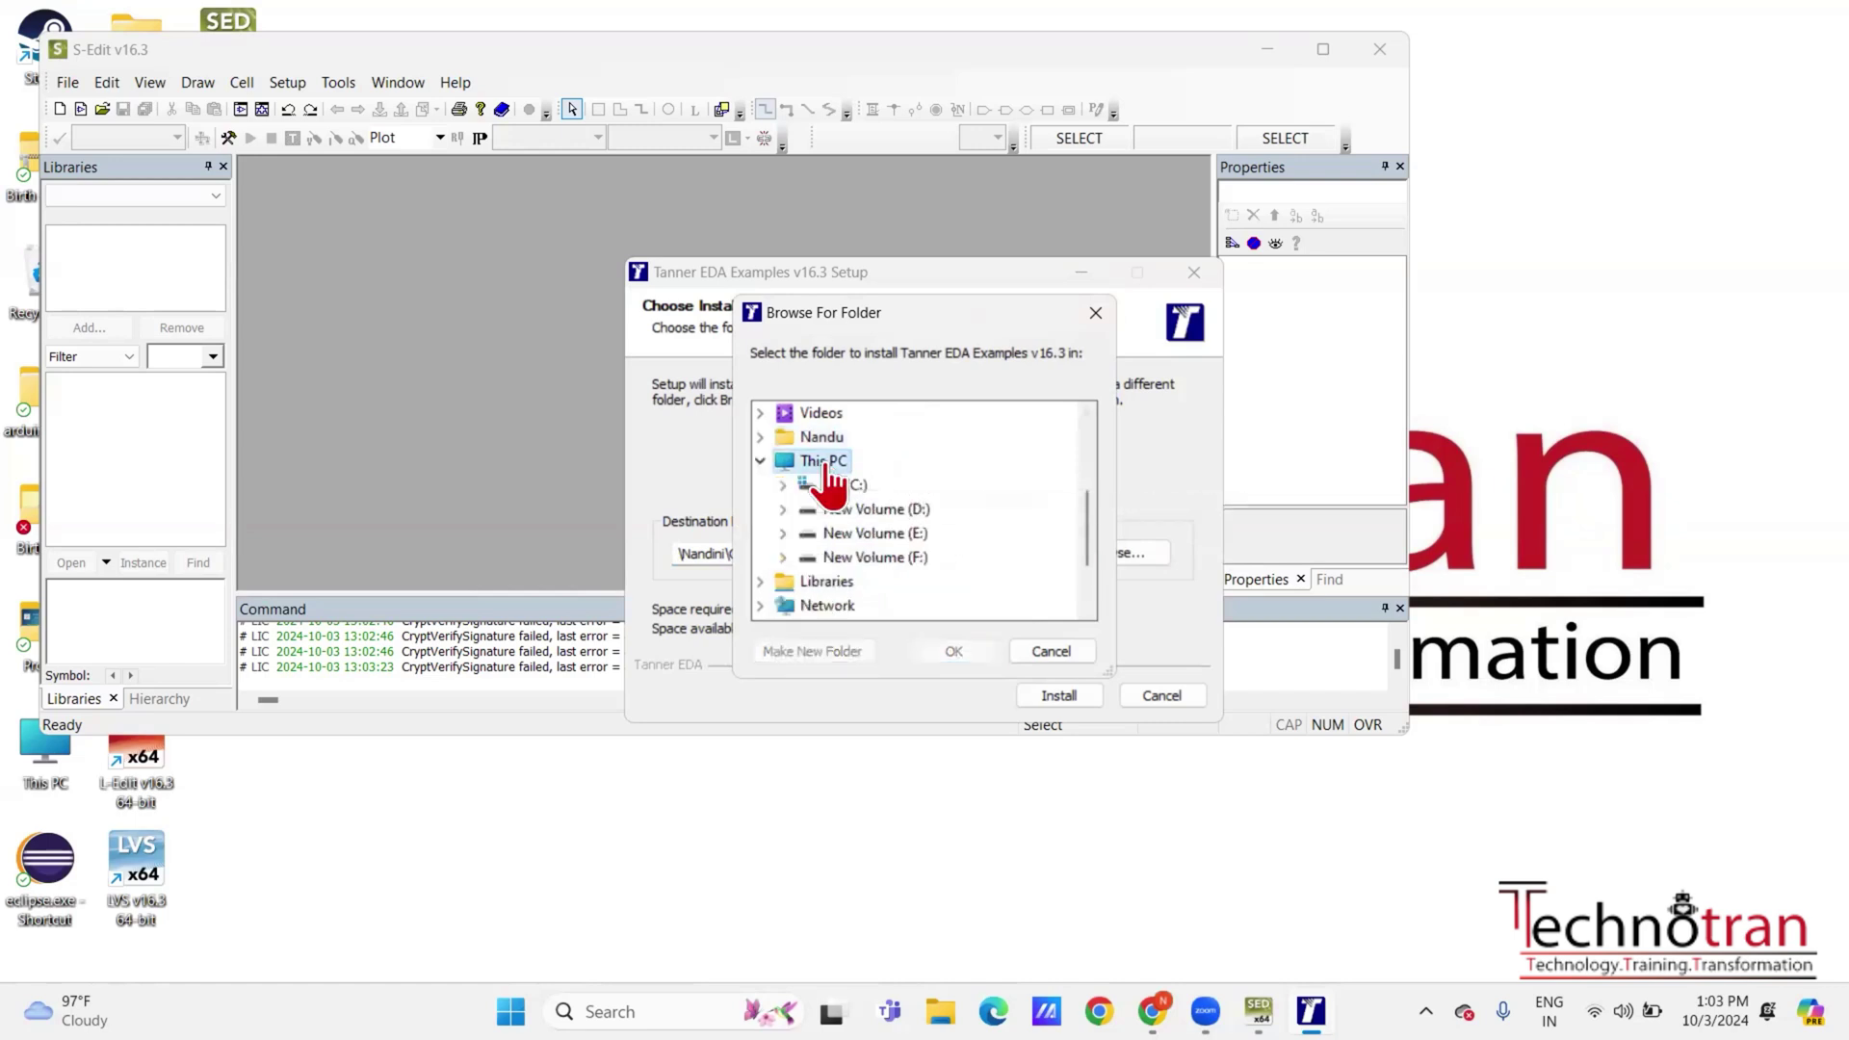
click(853, 510)
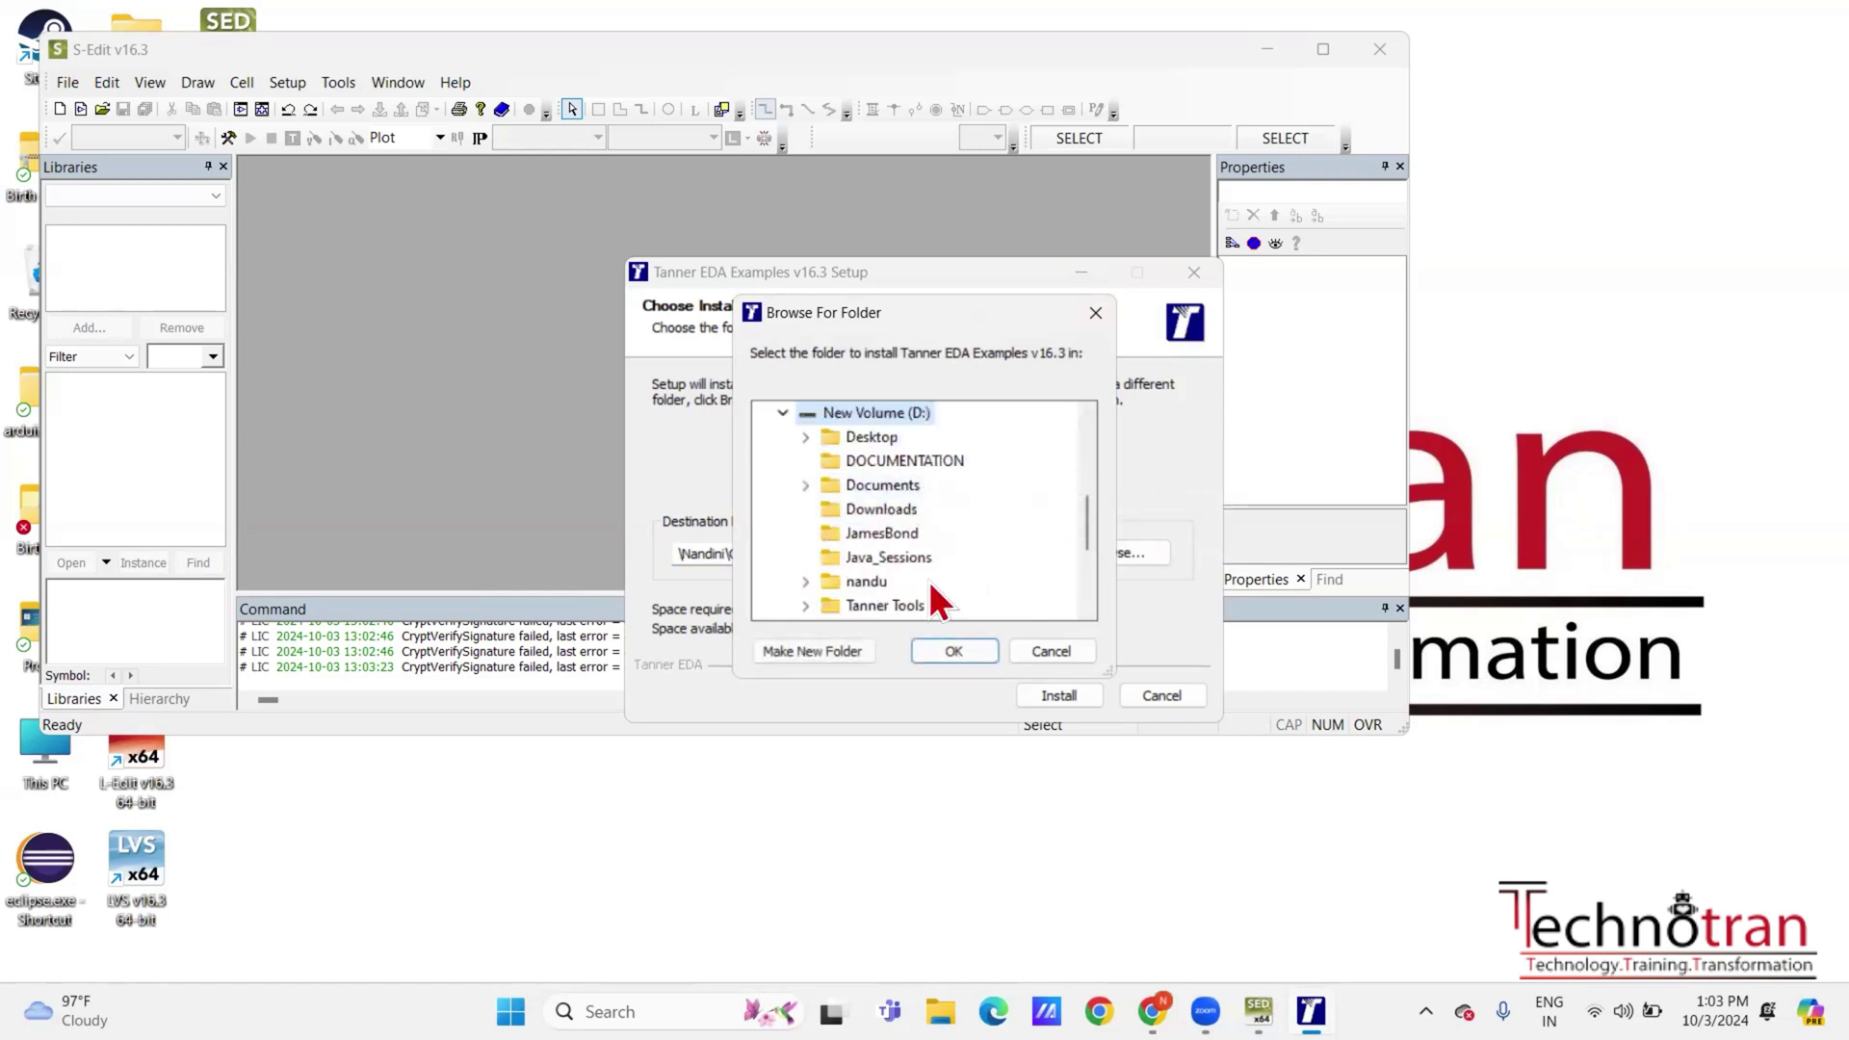
click(806, 605)
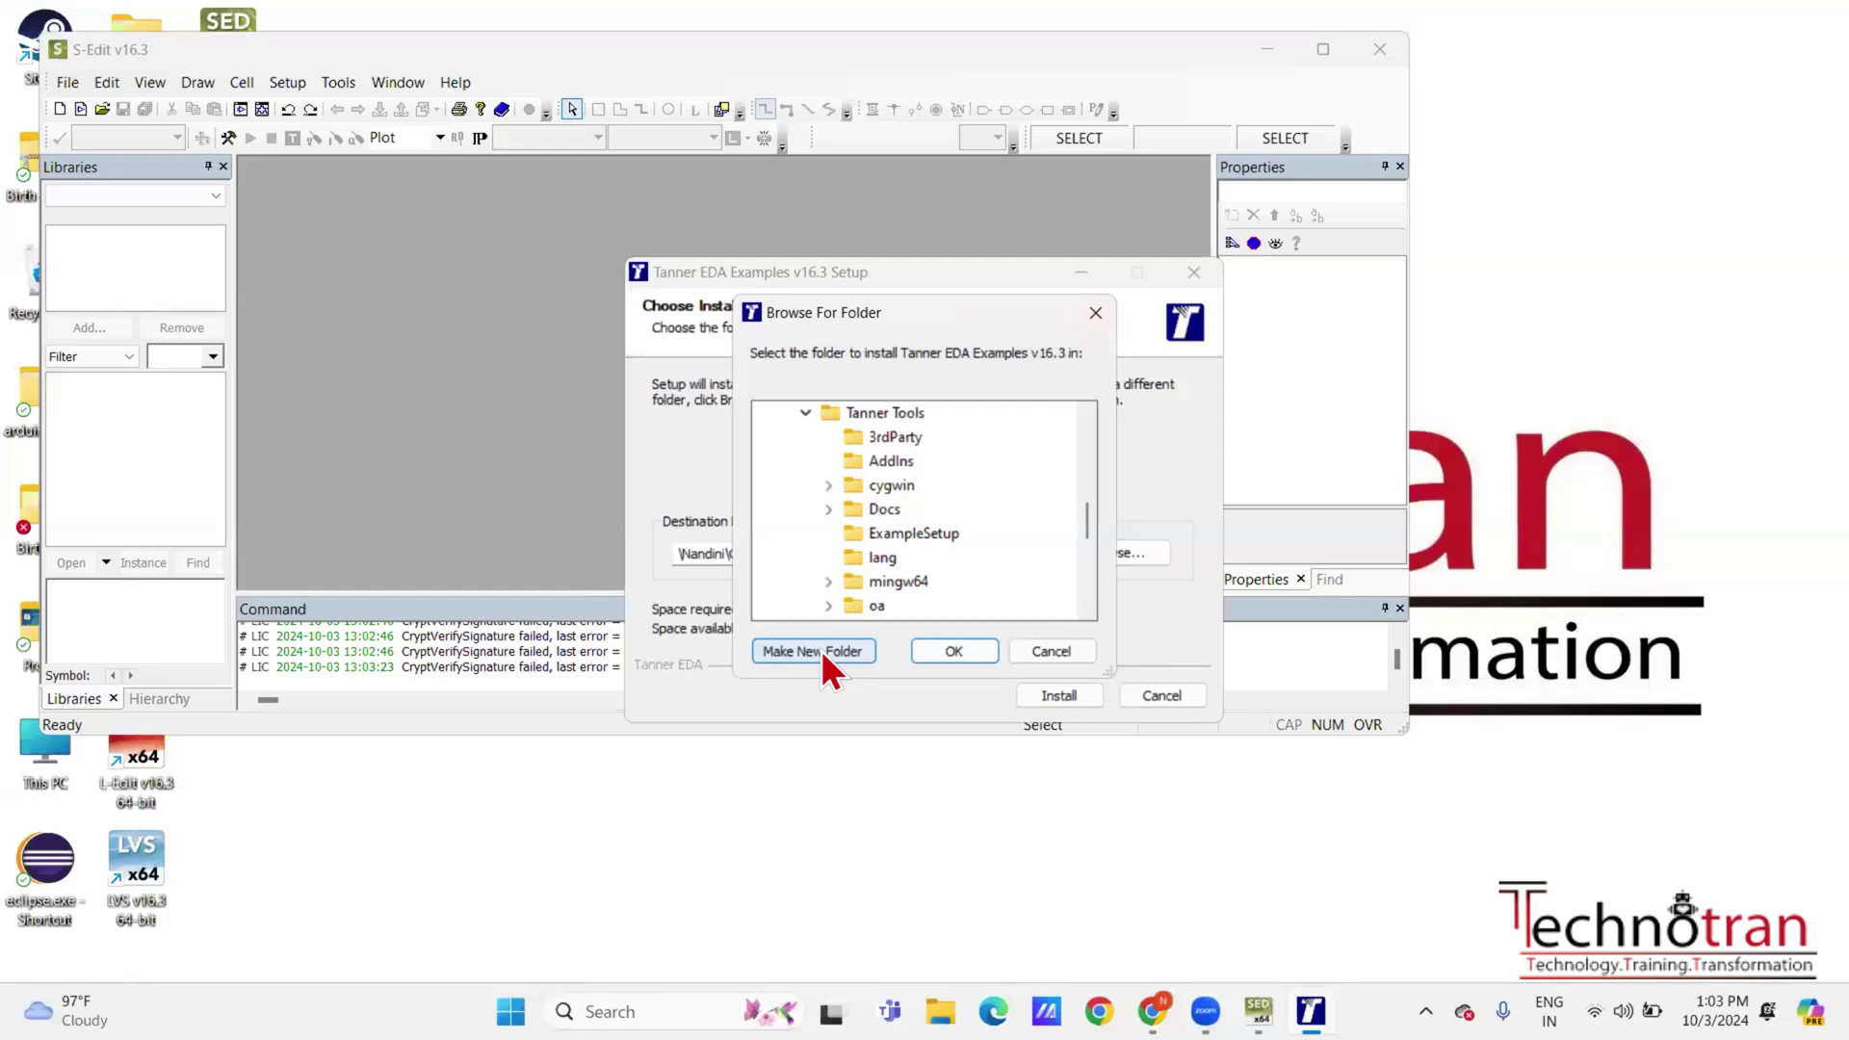
click(822, 650)
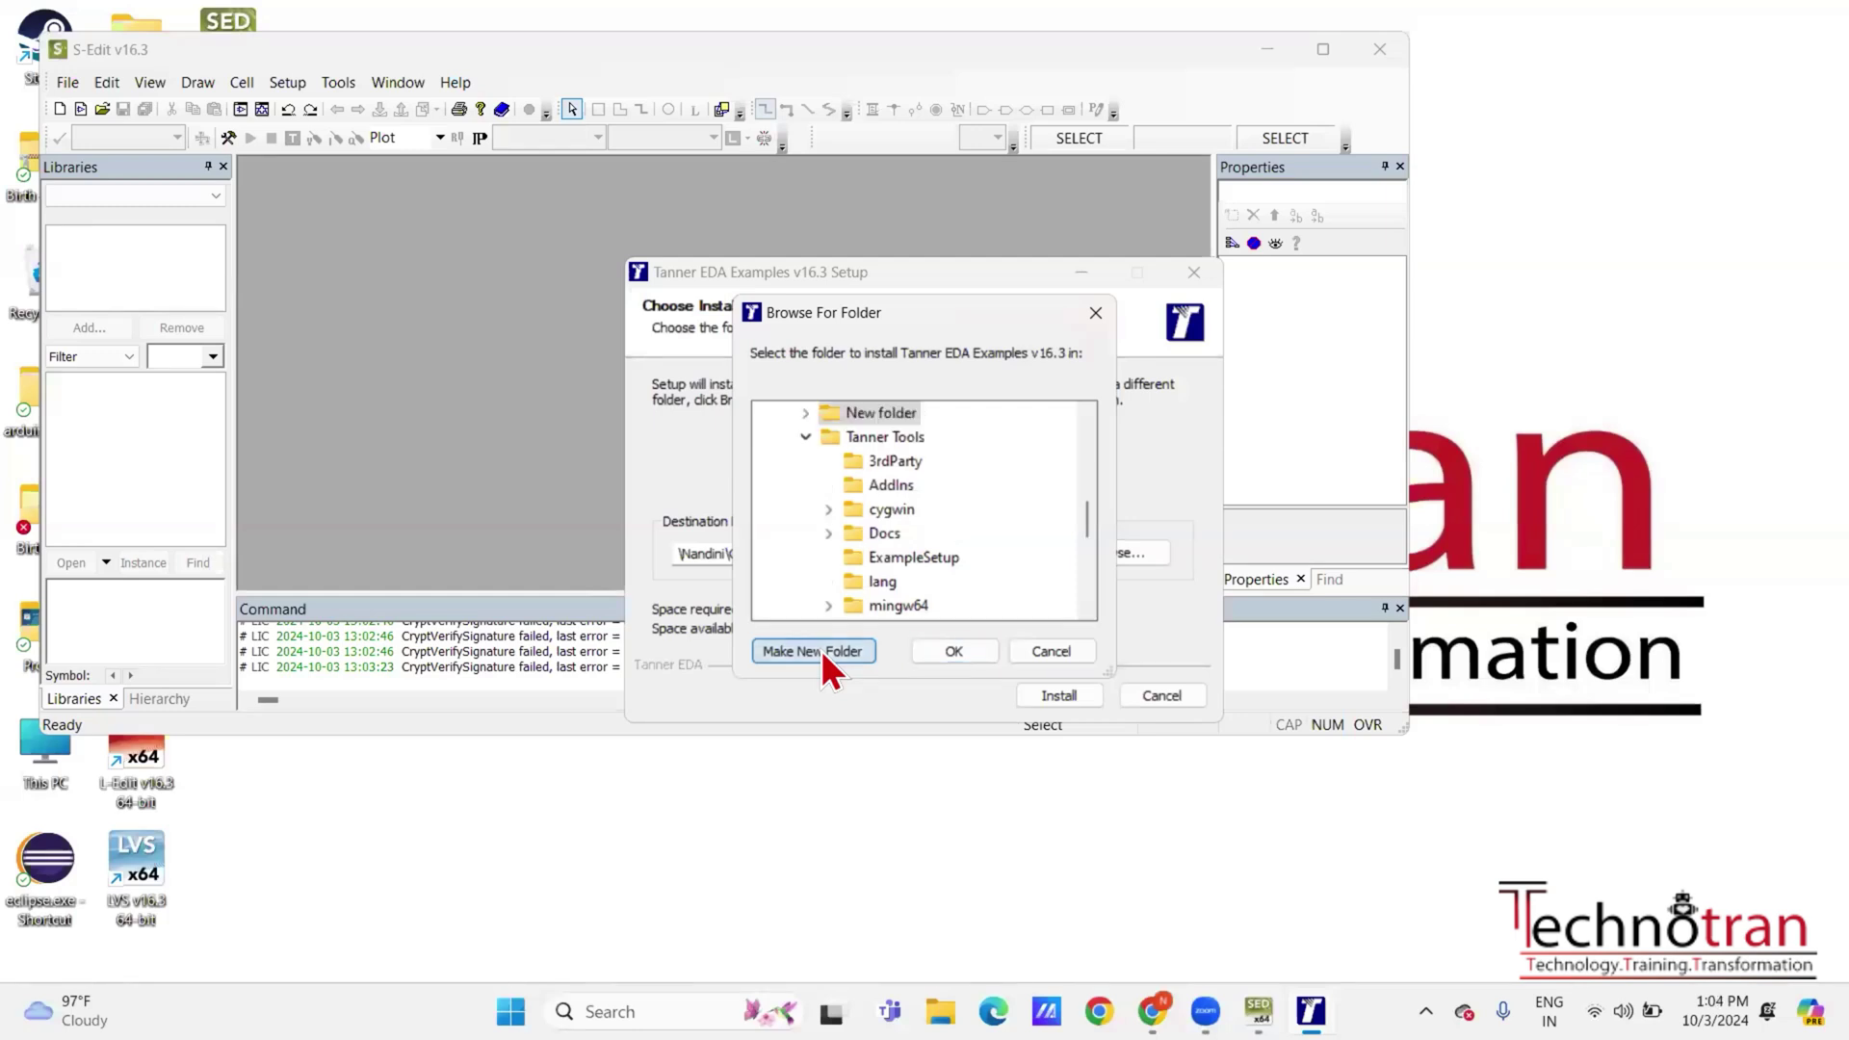
key(BackSpace)
text(E)
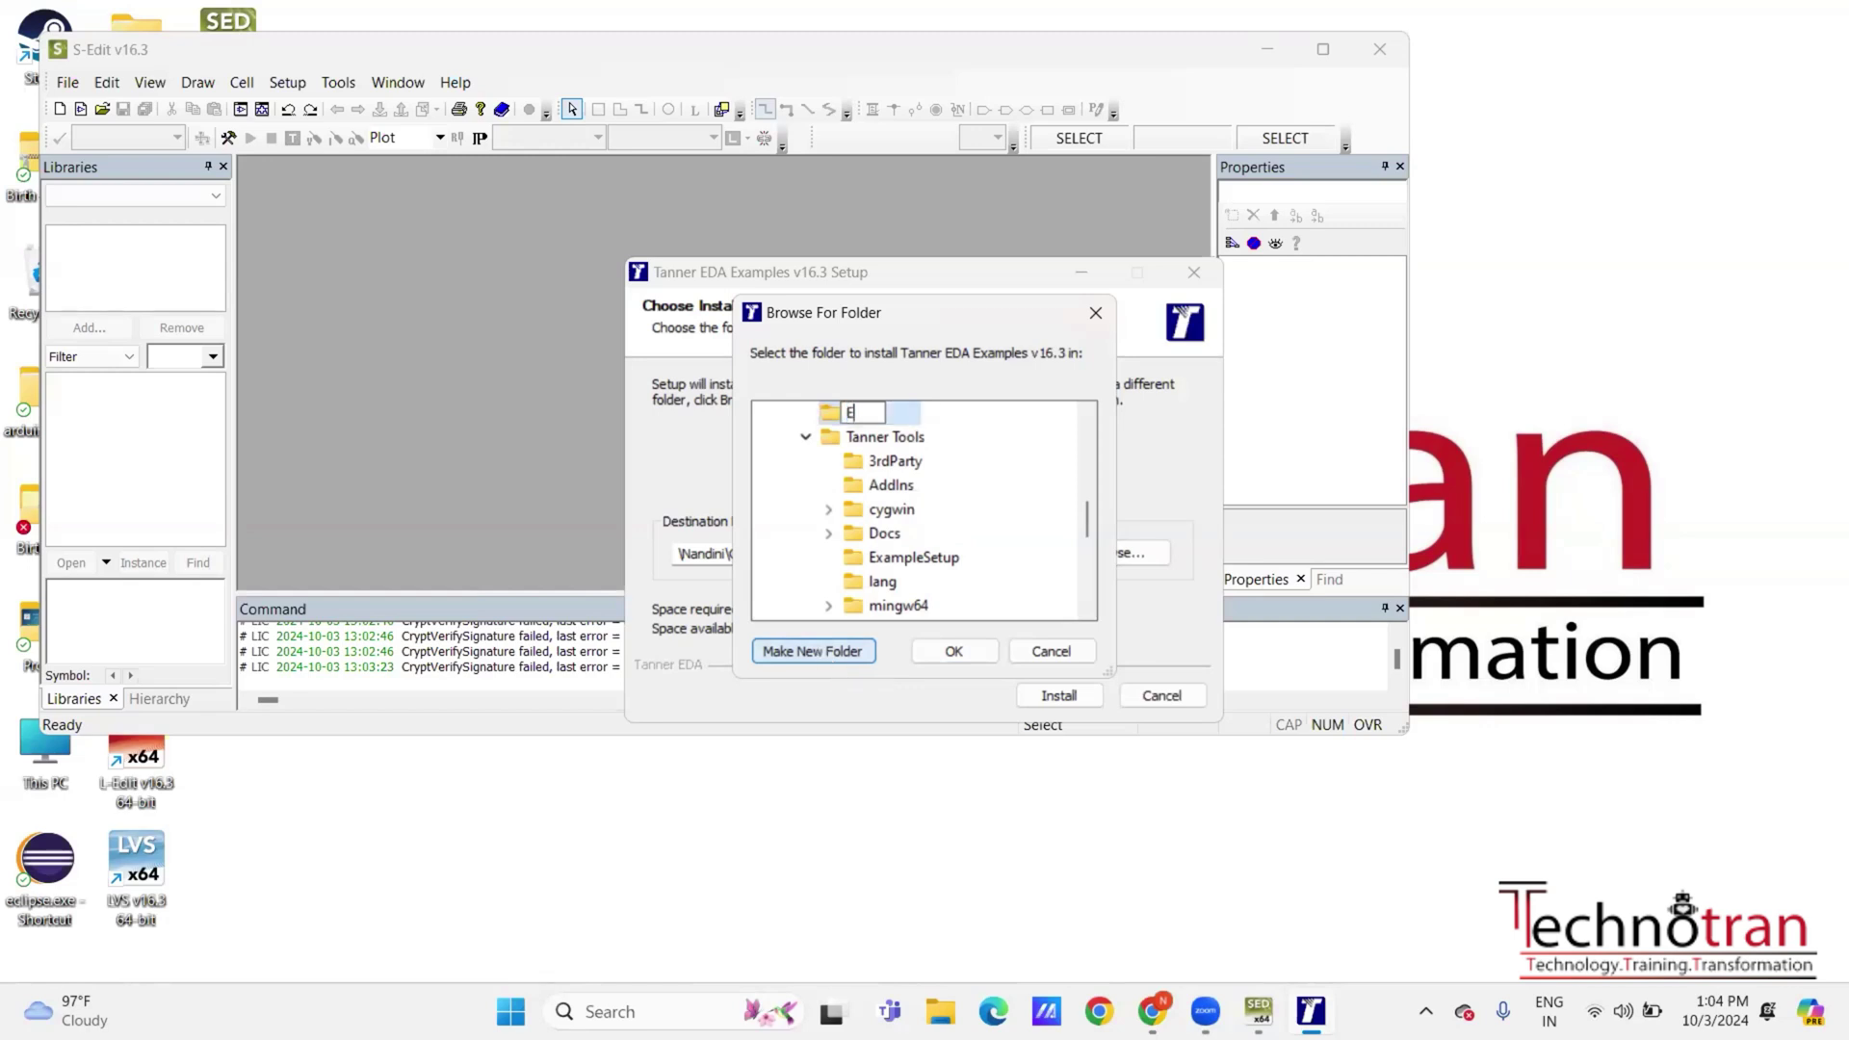
text(xamples)
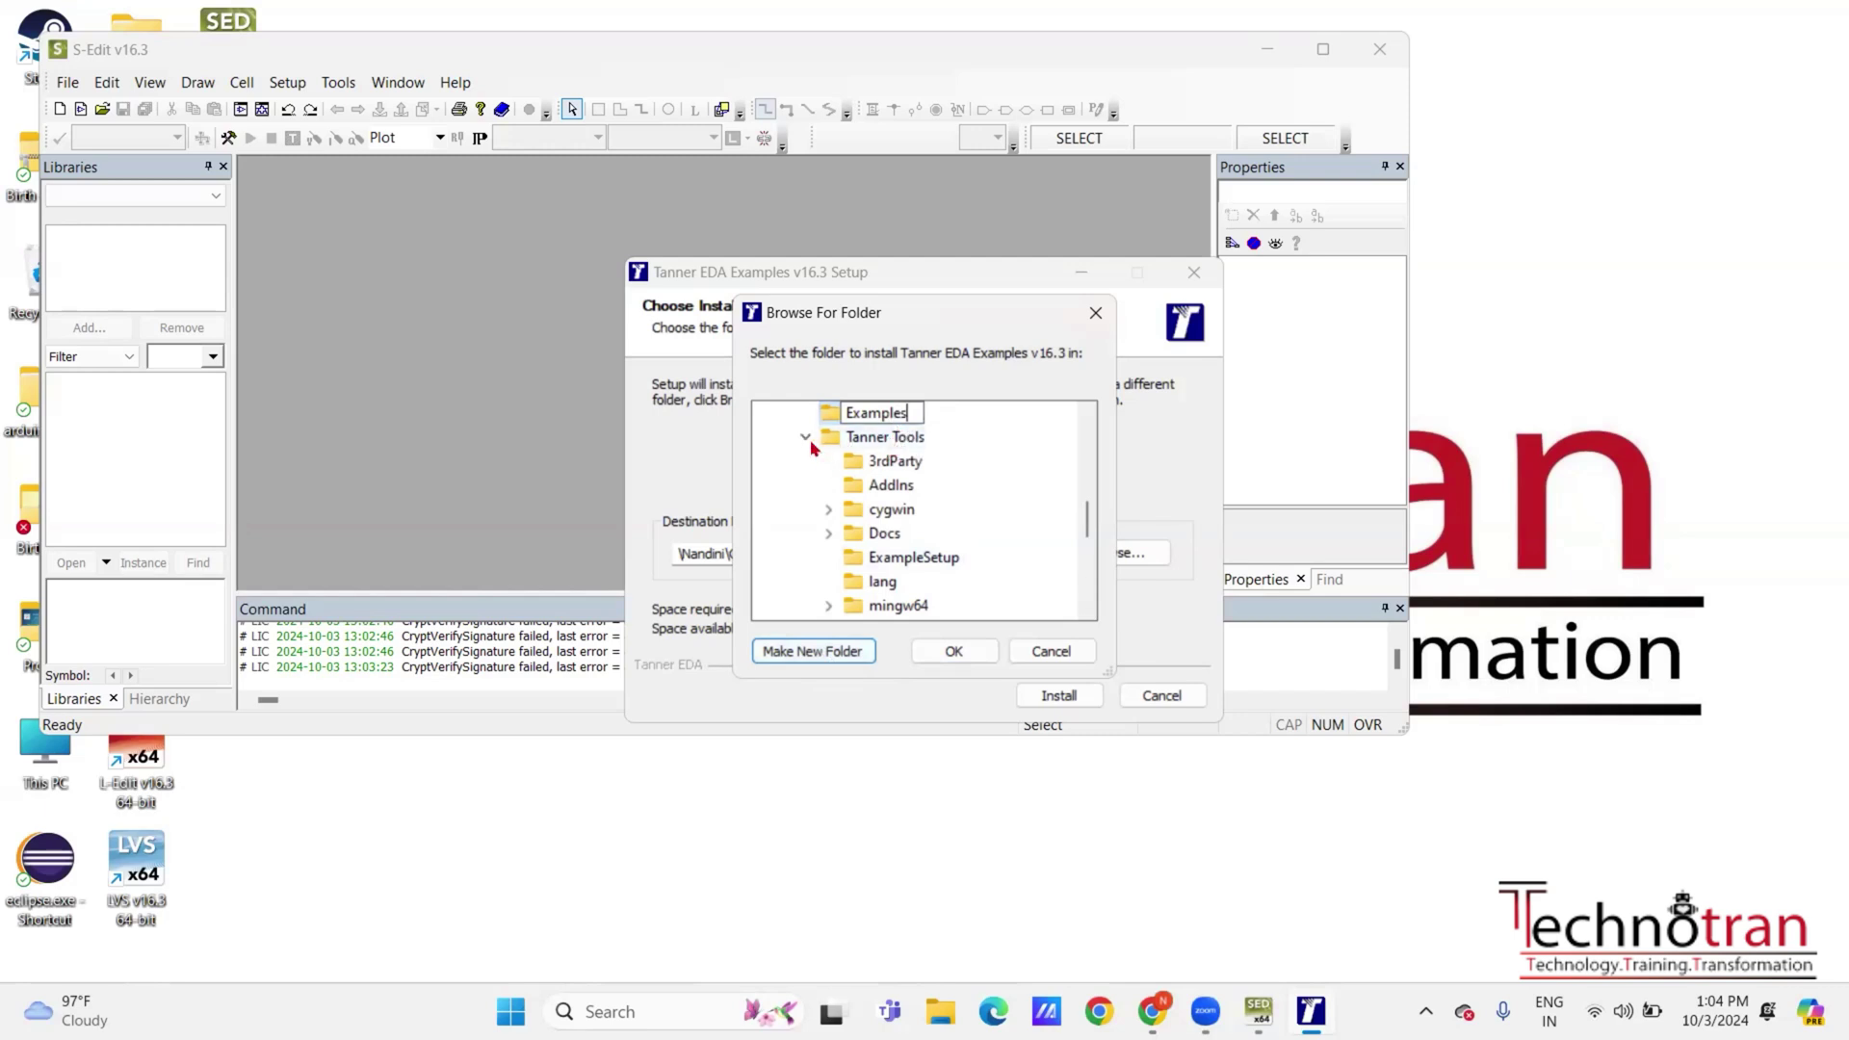
key(Return)
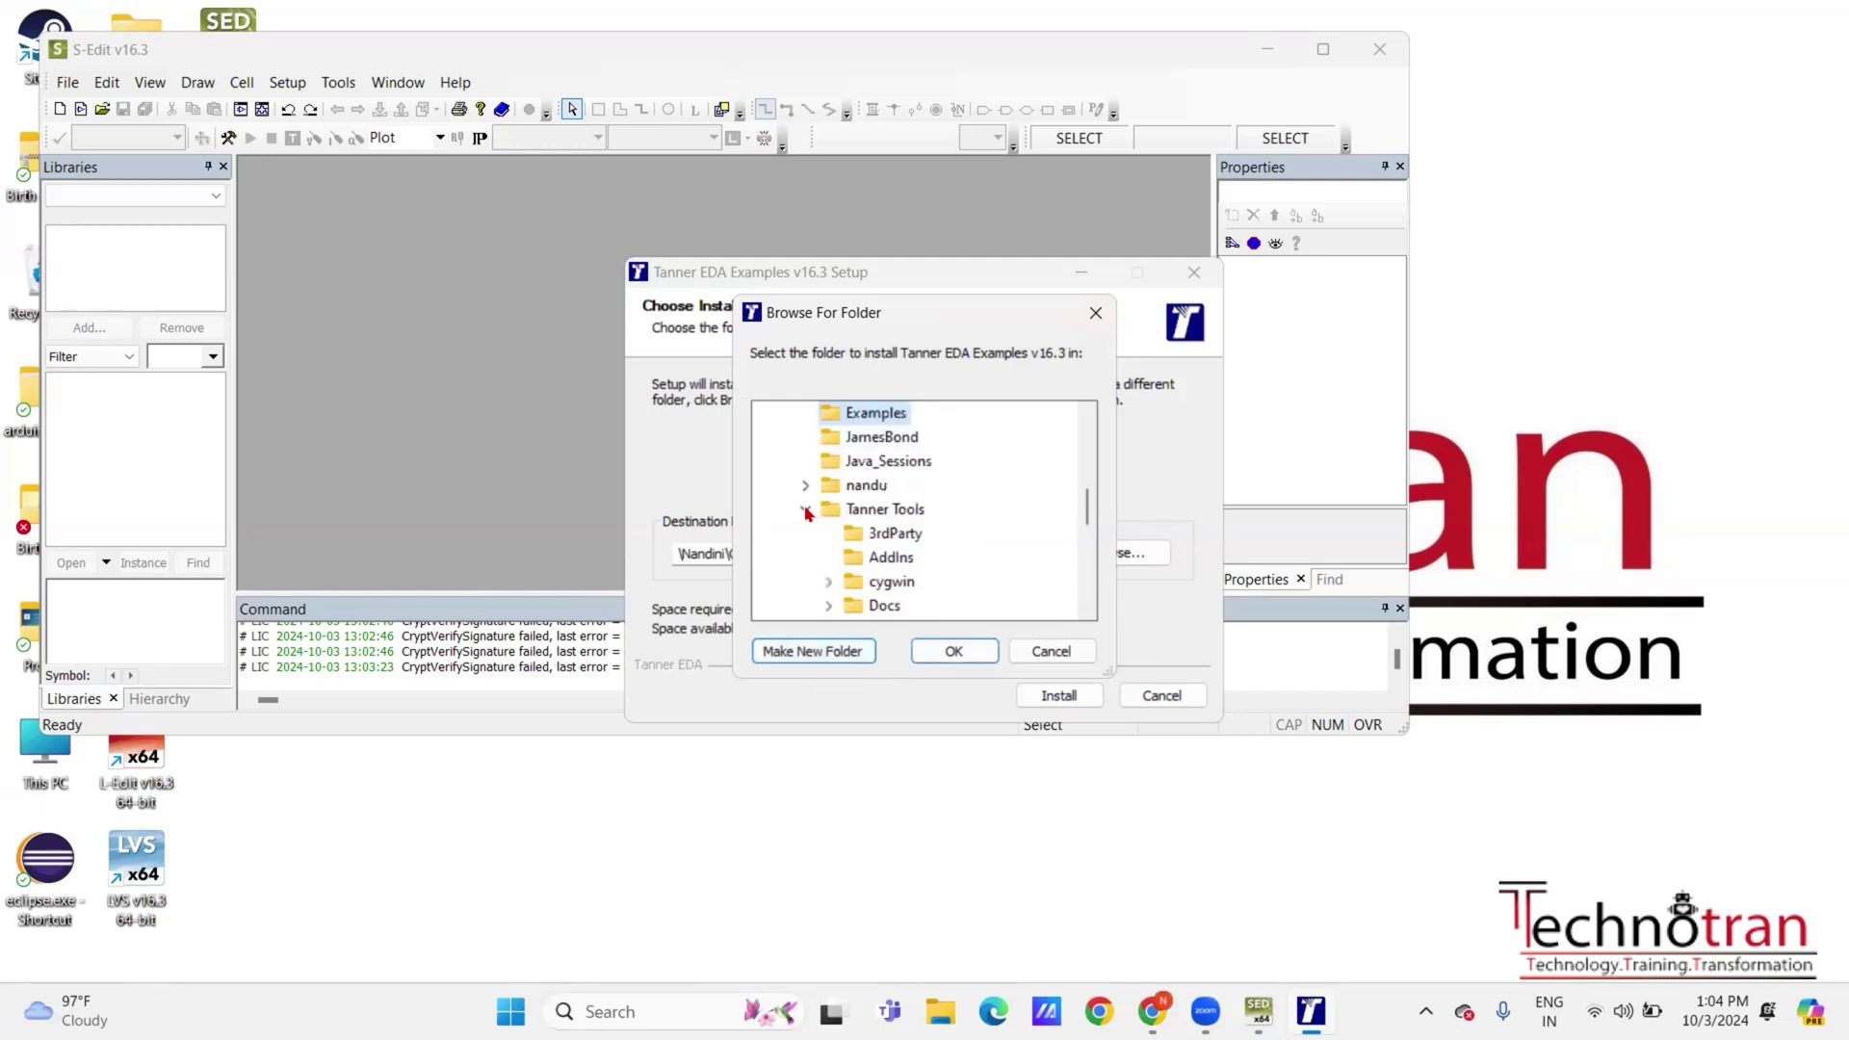
click(806, 509)
click(806, 509)
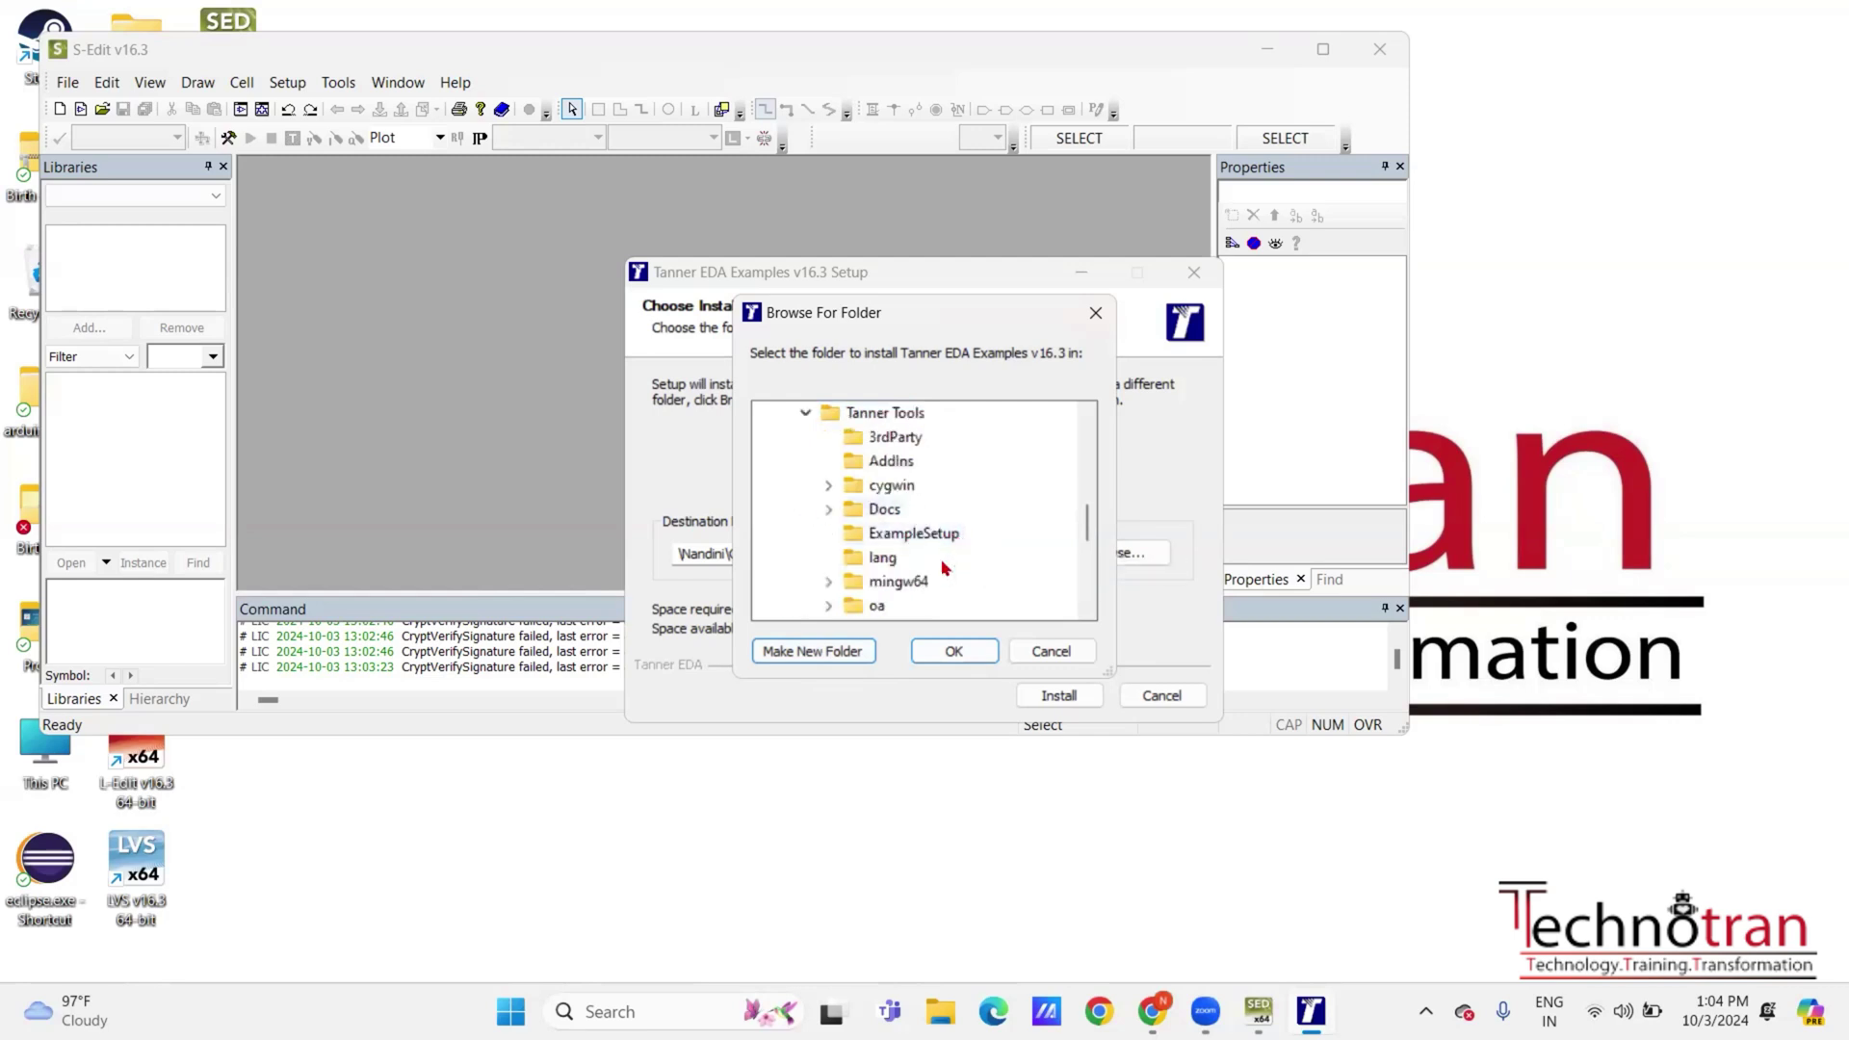
click(811, 652)
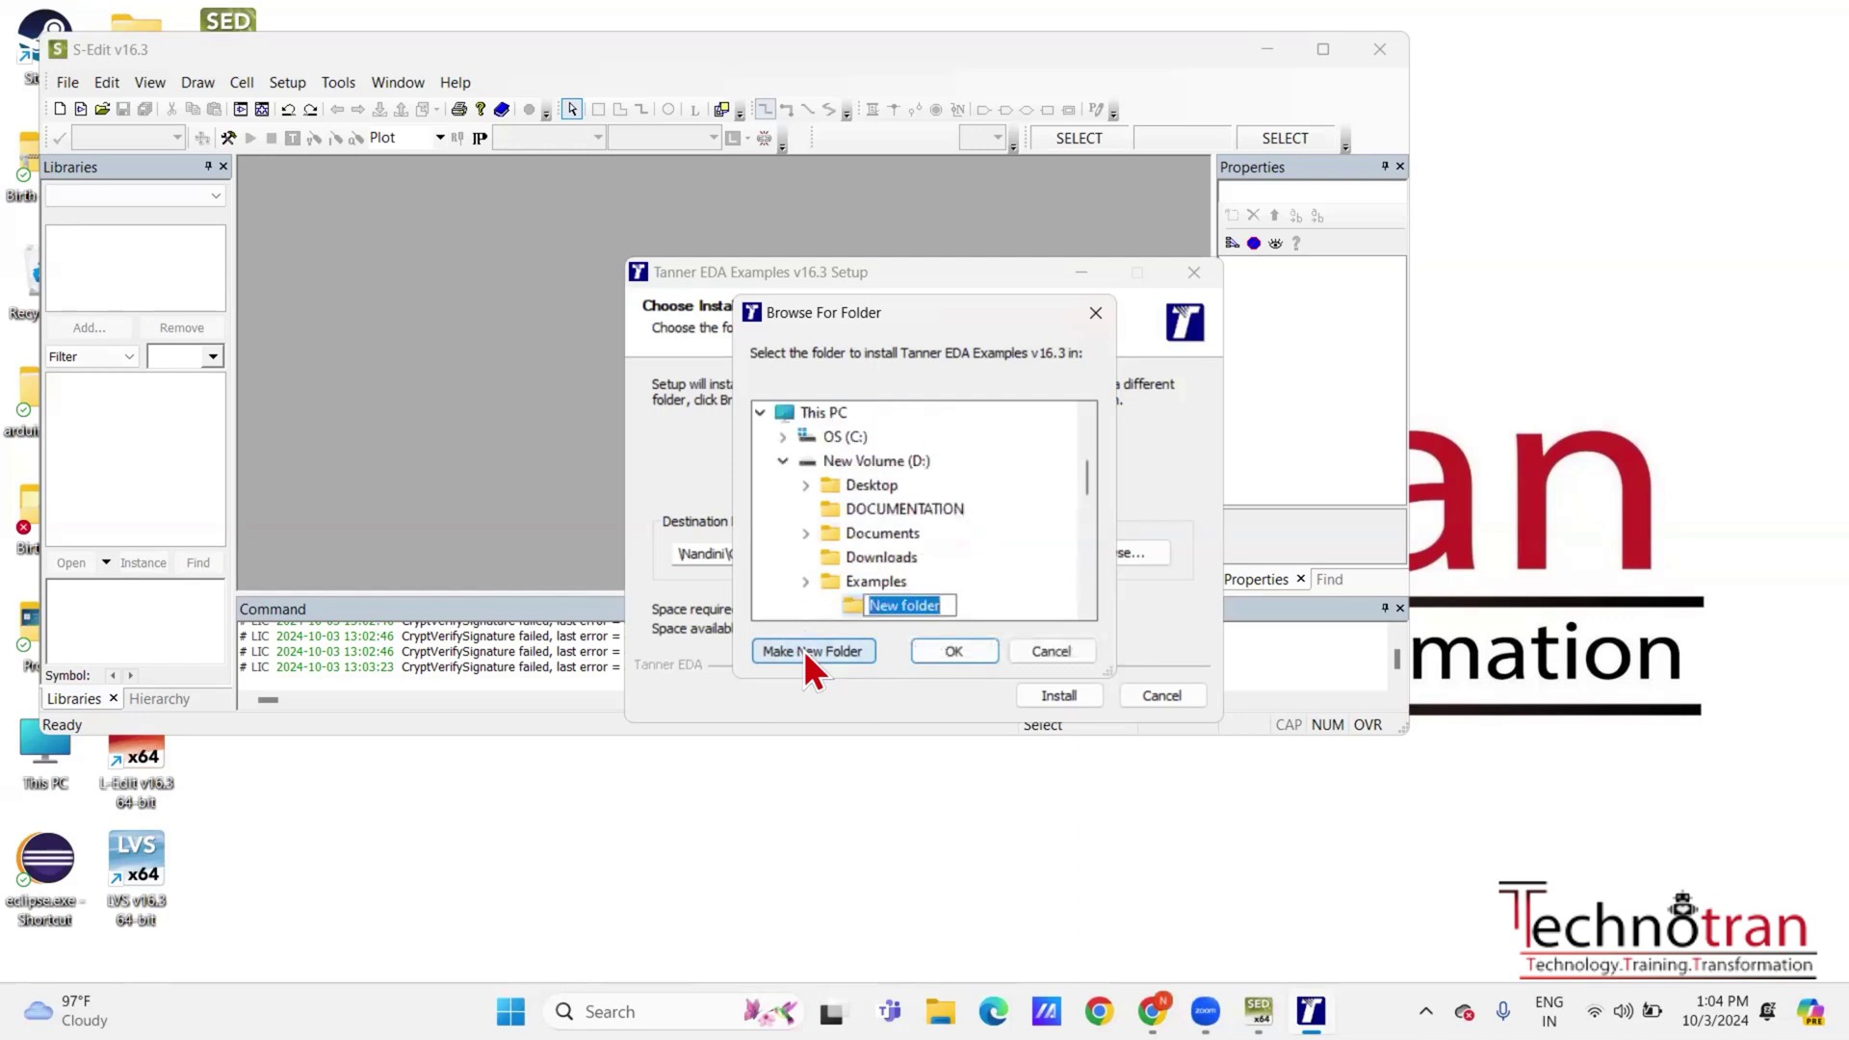
Select the Tanner Tools folder on the D: drive and create a new folder named Examples inside it
scroll(1026, 575, down, 2)
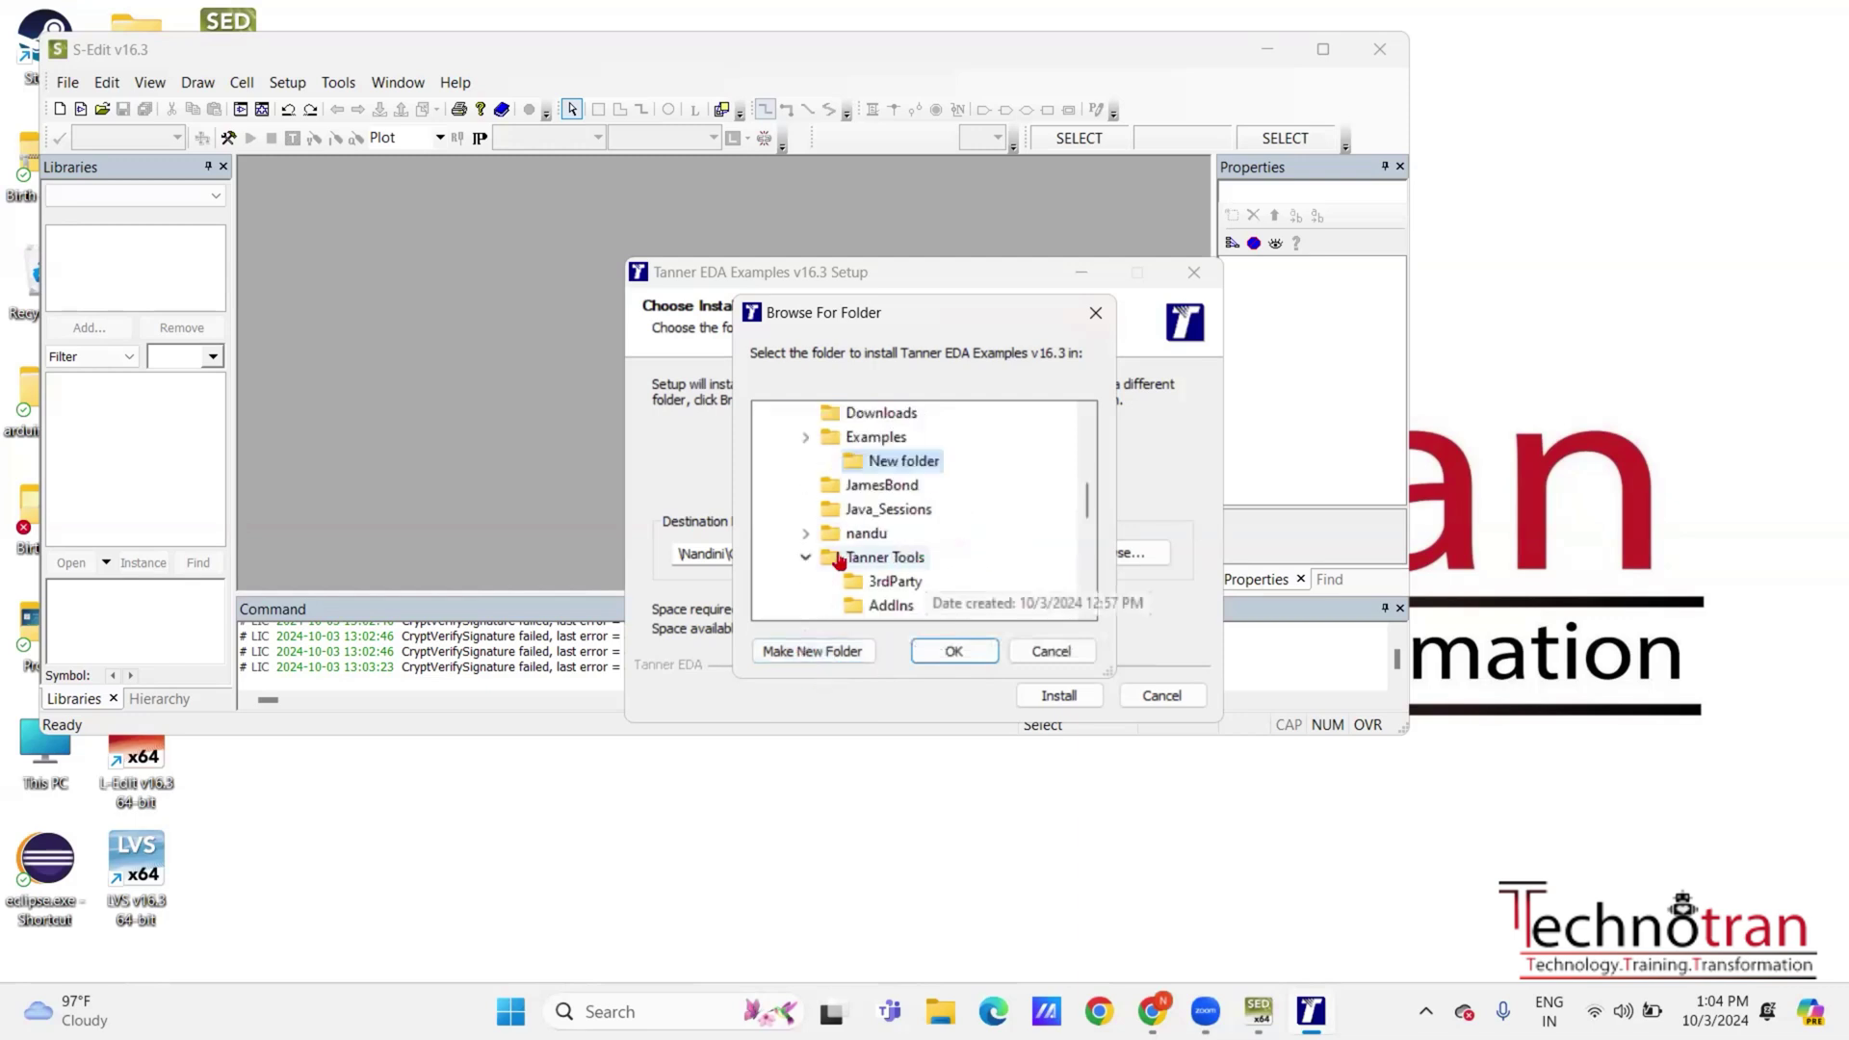
click(909, 564)
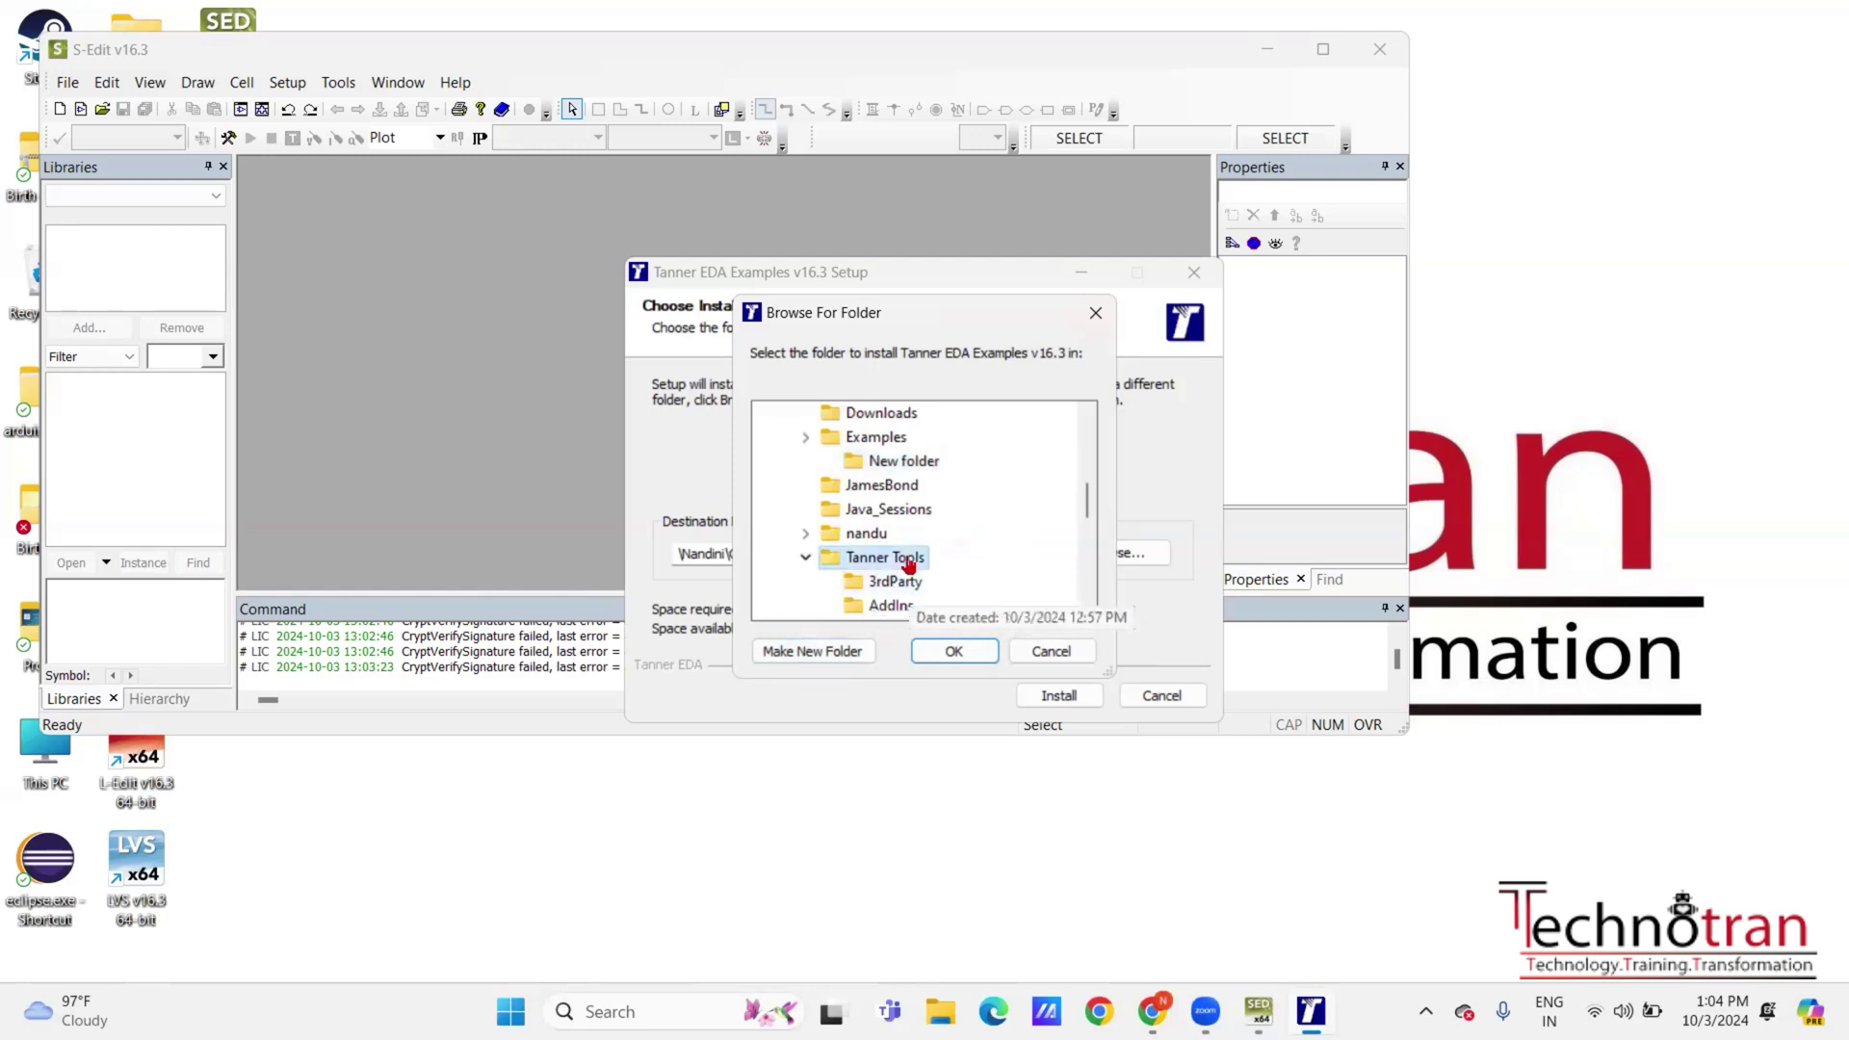
click(819, 651)
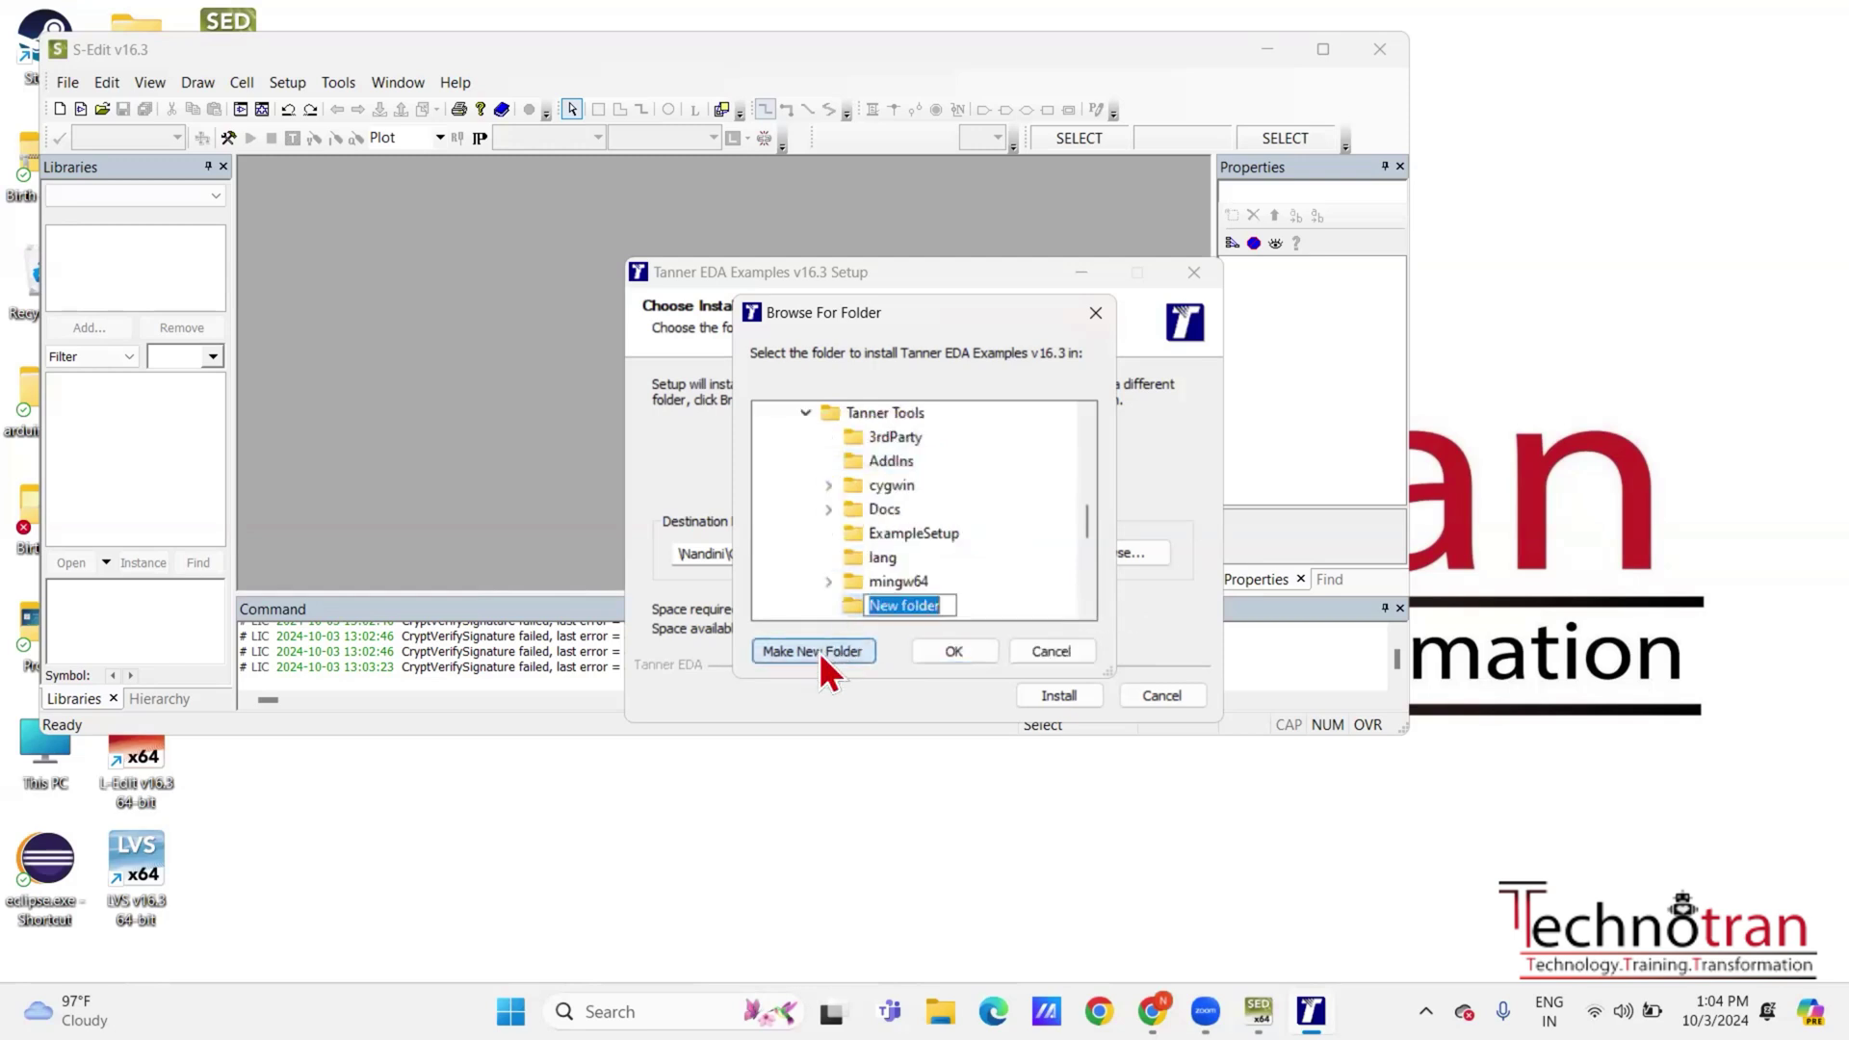
key(BackSpace)
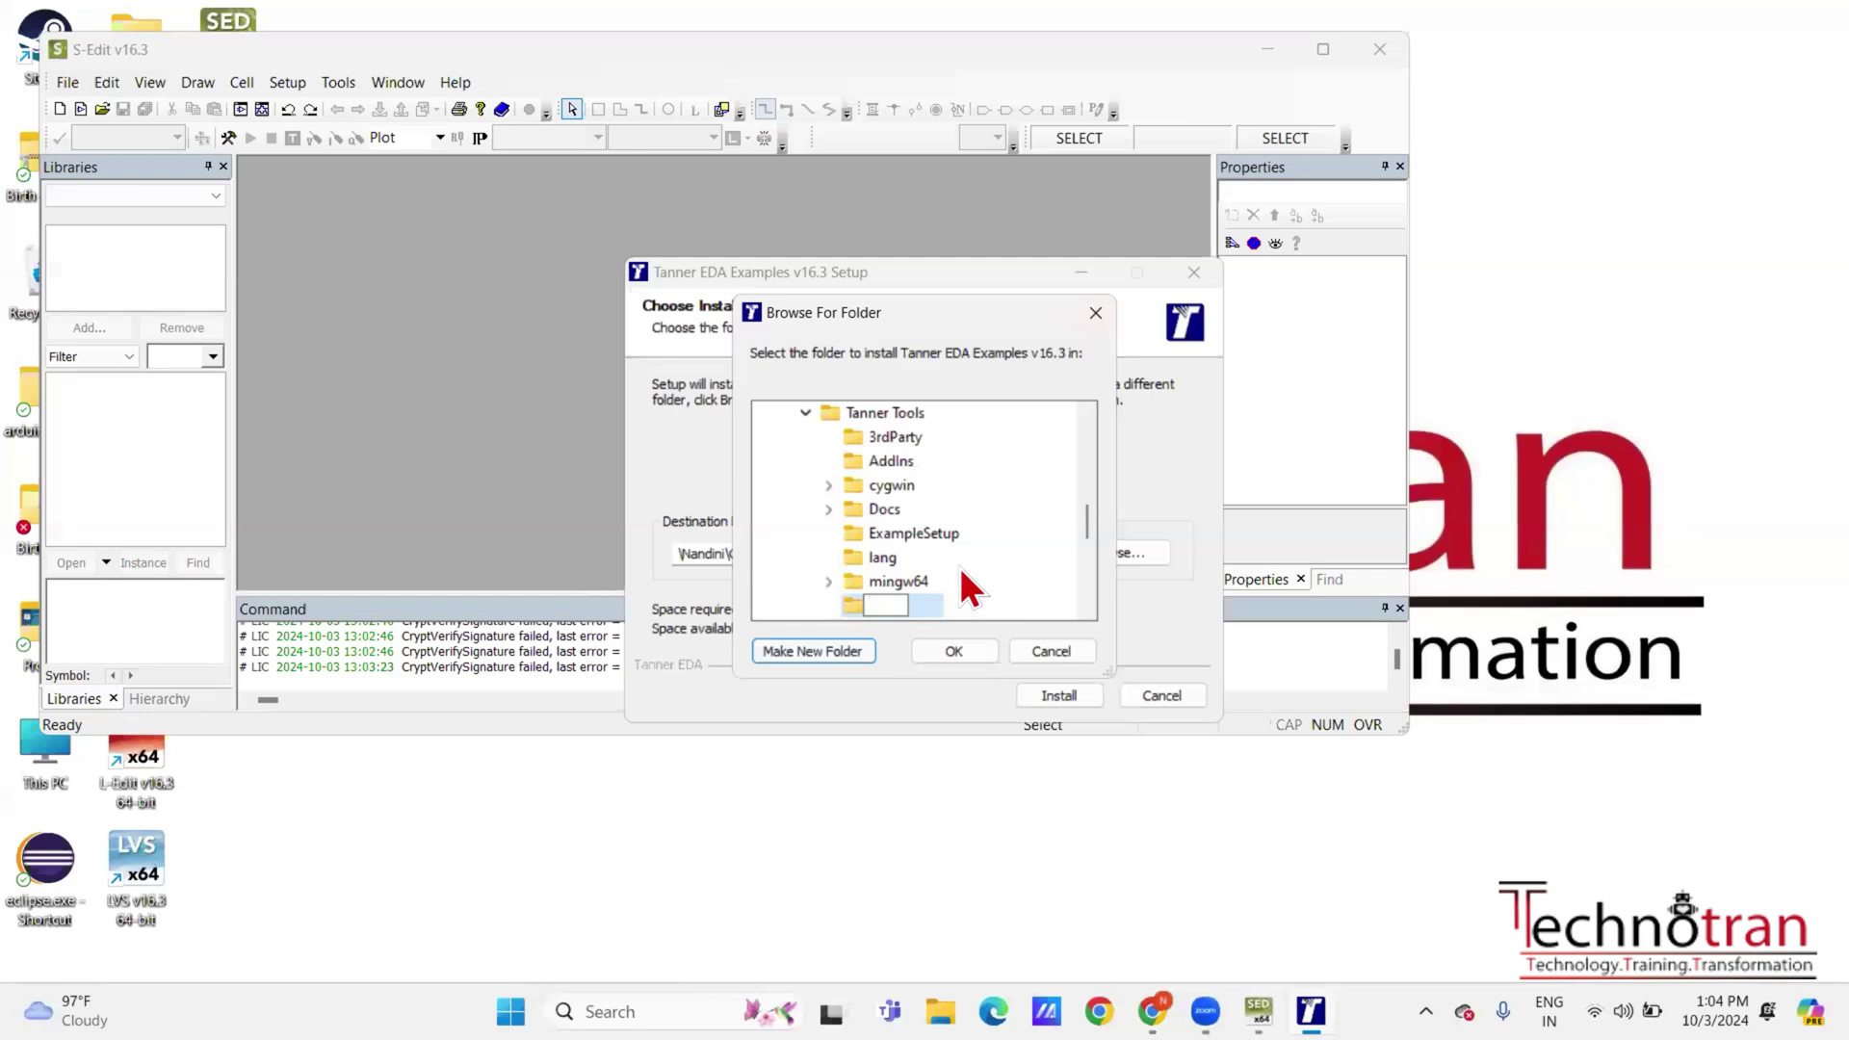
text(Examples)
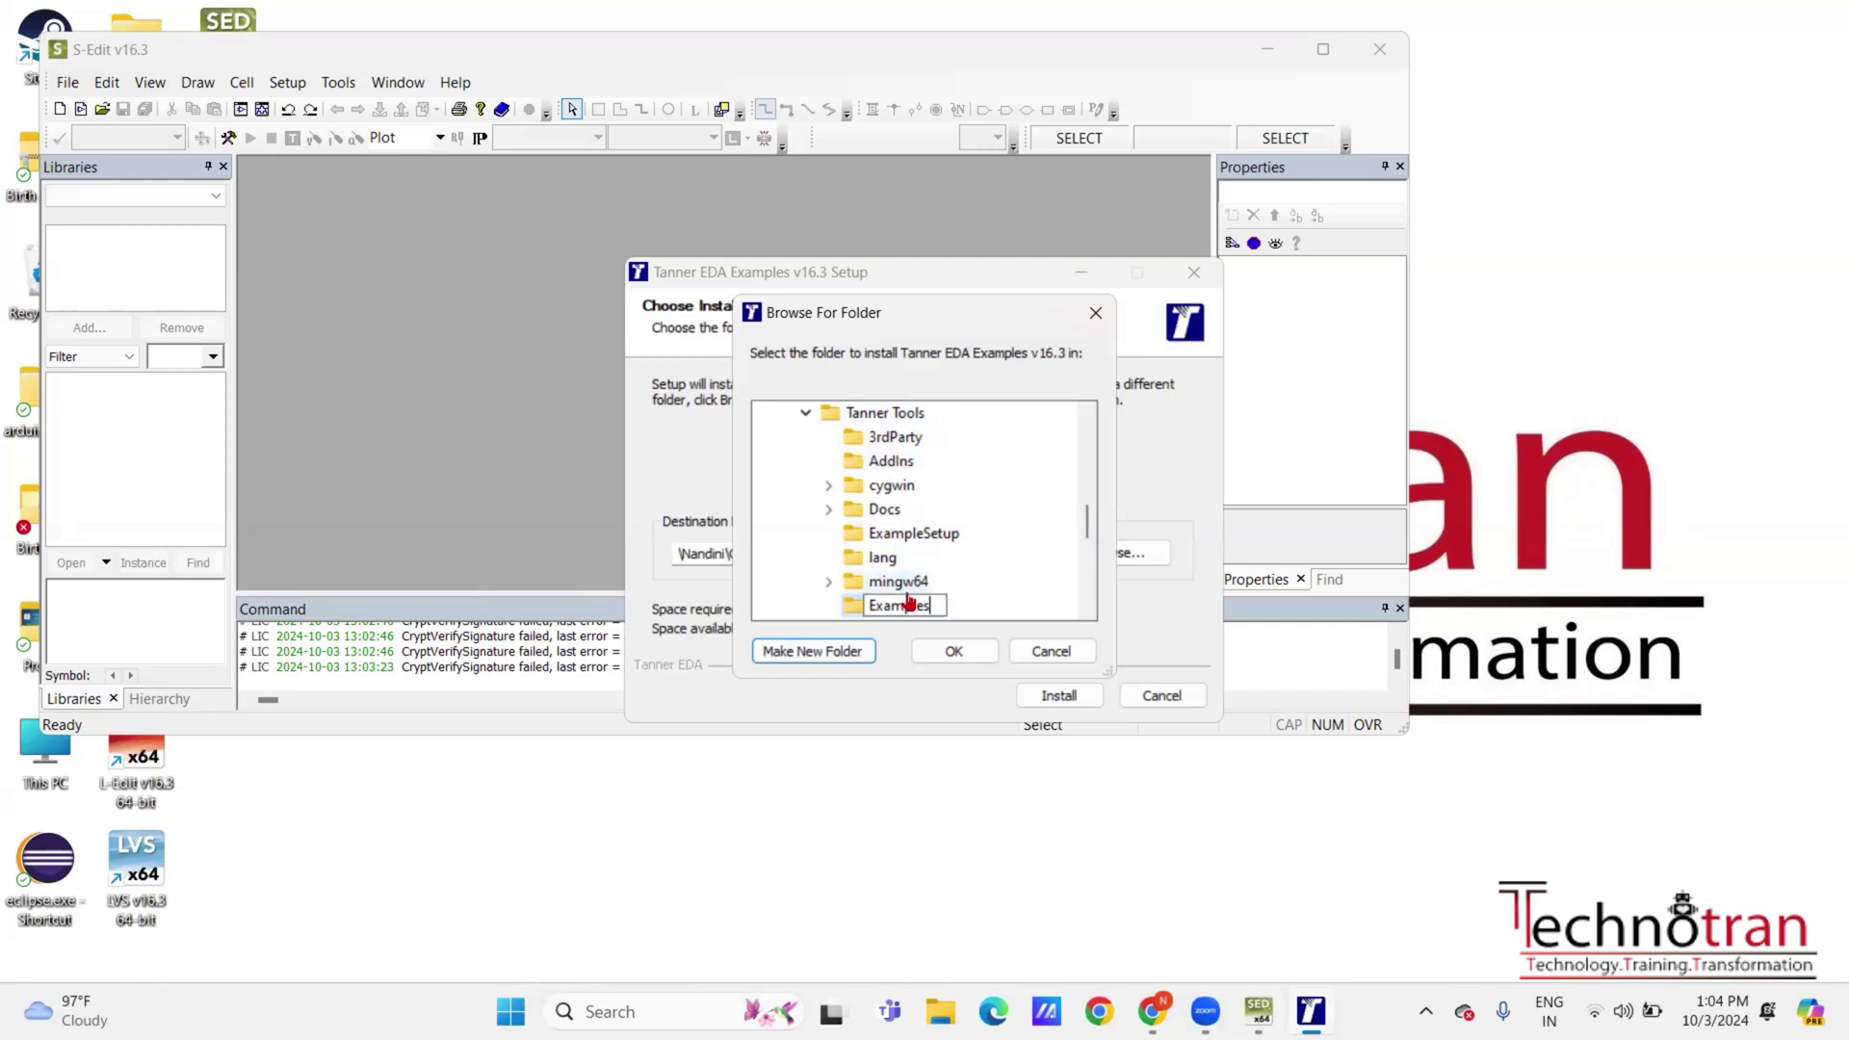
Install Tanner EDA Examples v16.3 into the new Examples folder and finish the setup with the option to open the examples folder
click(947, 652)
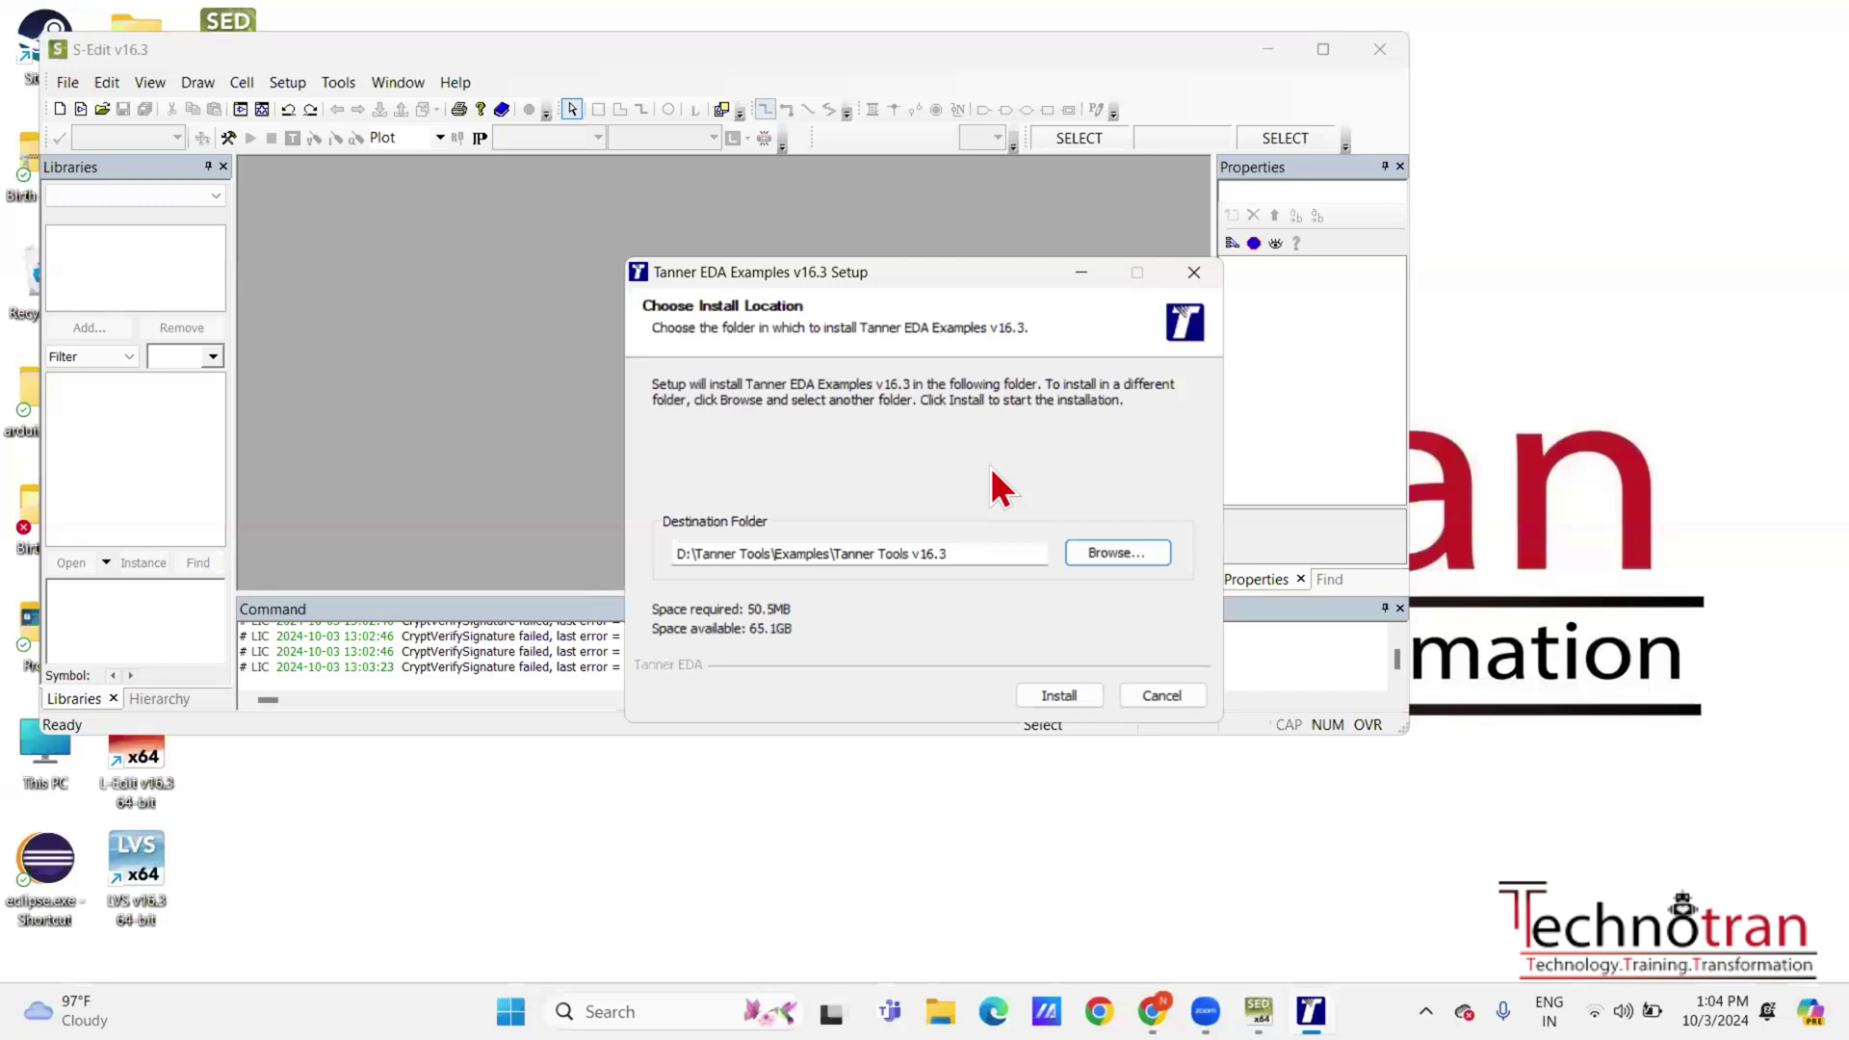
click(1052, 695)
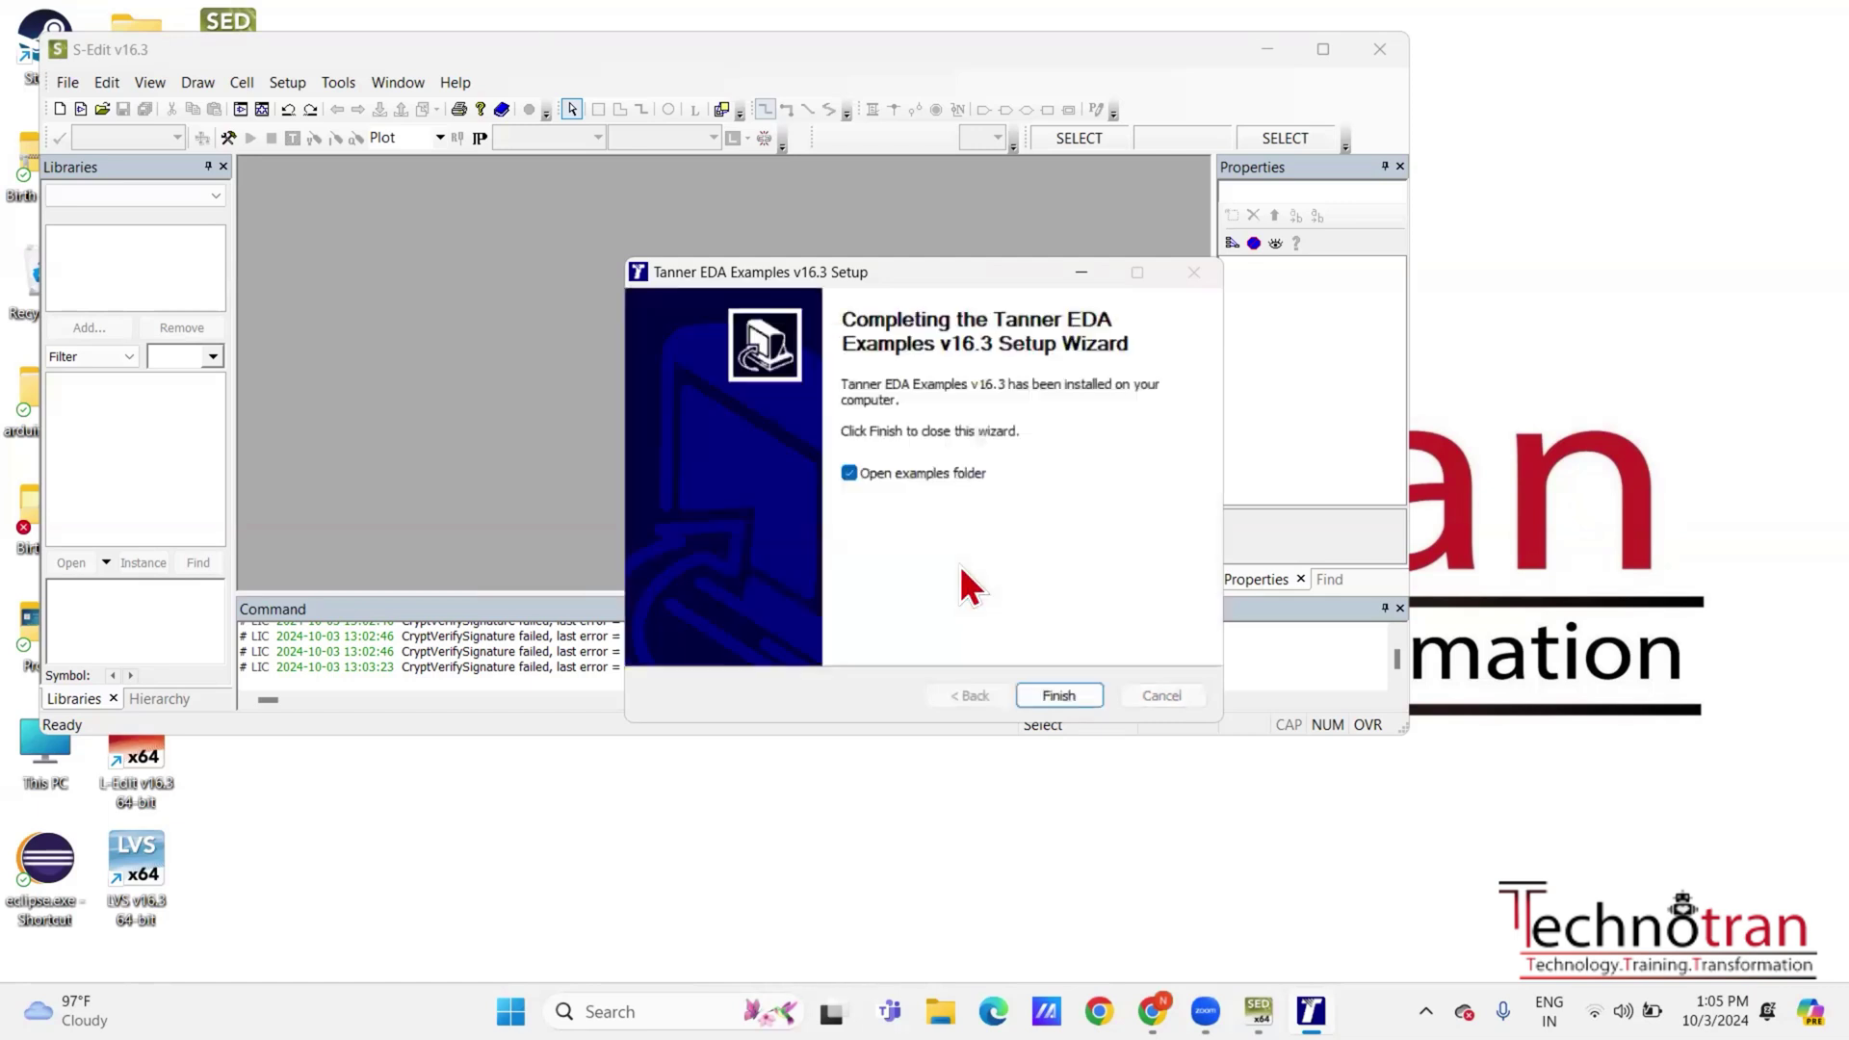
click(1056, 698)
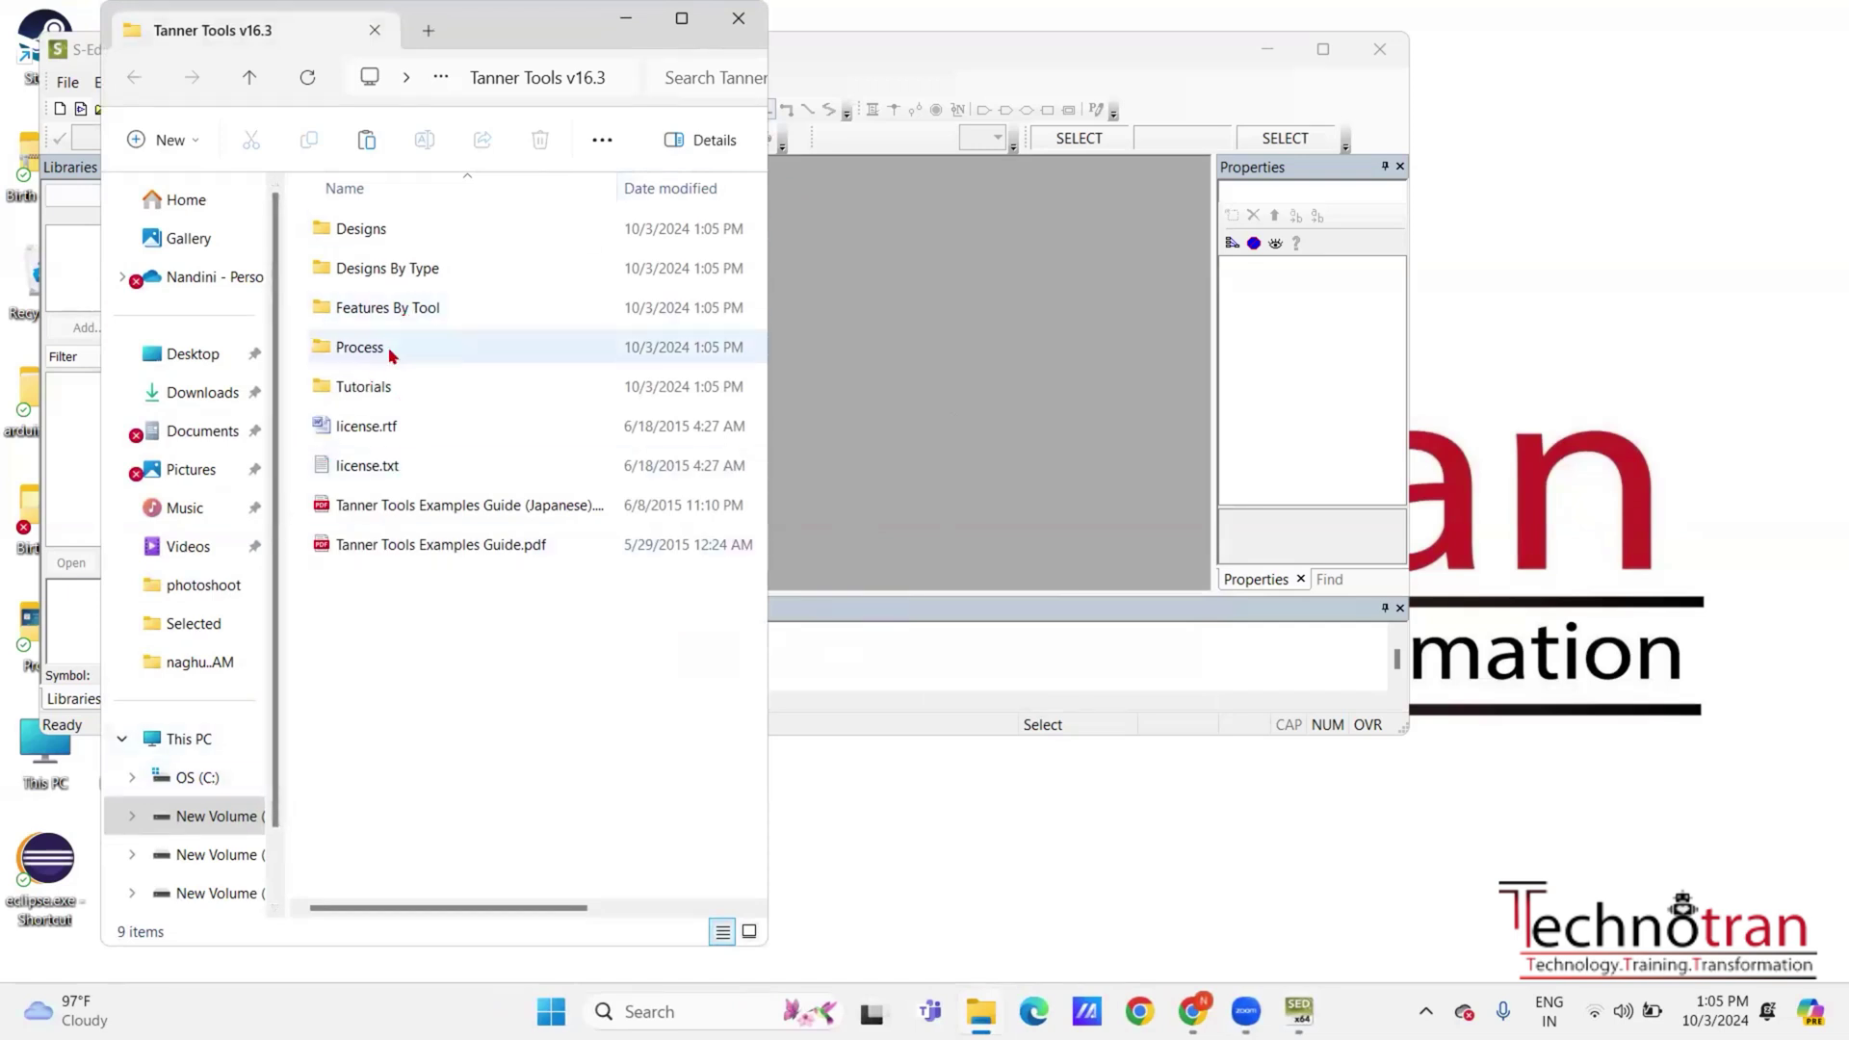
Browse to D:\Tanner Tools\Examples\Tanner Tools v16.3, examine the contents of its Process folder, and return to the Examples folder
click(226, 816)
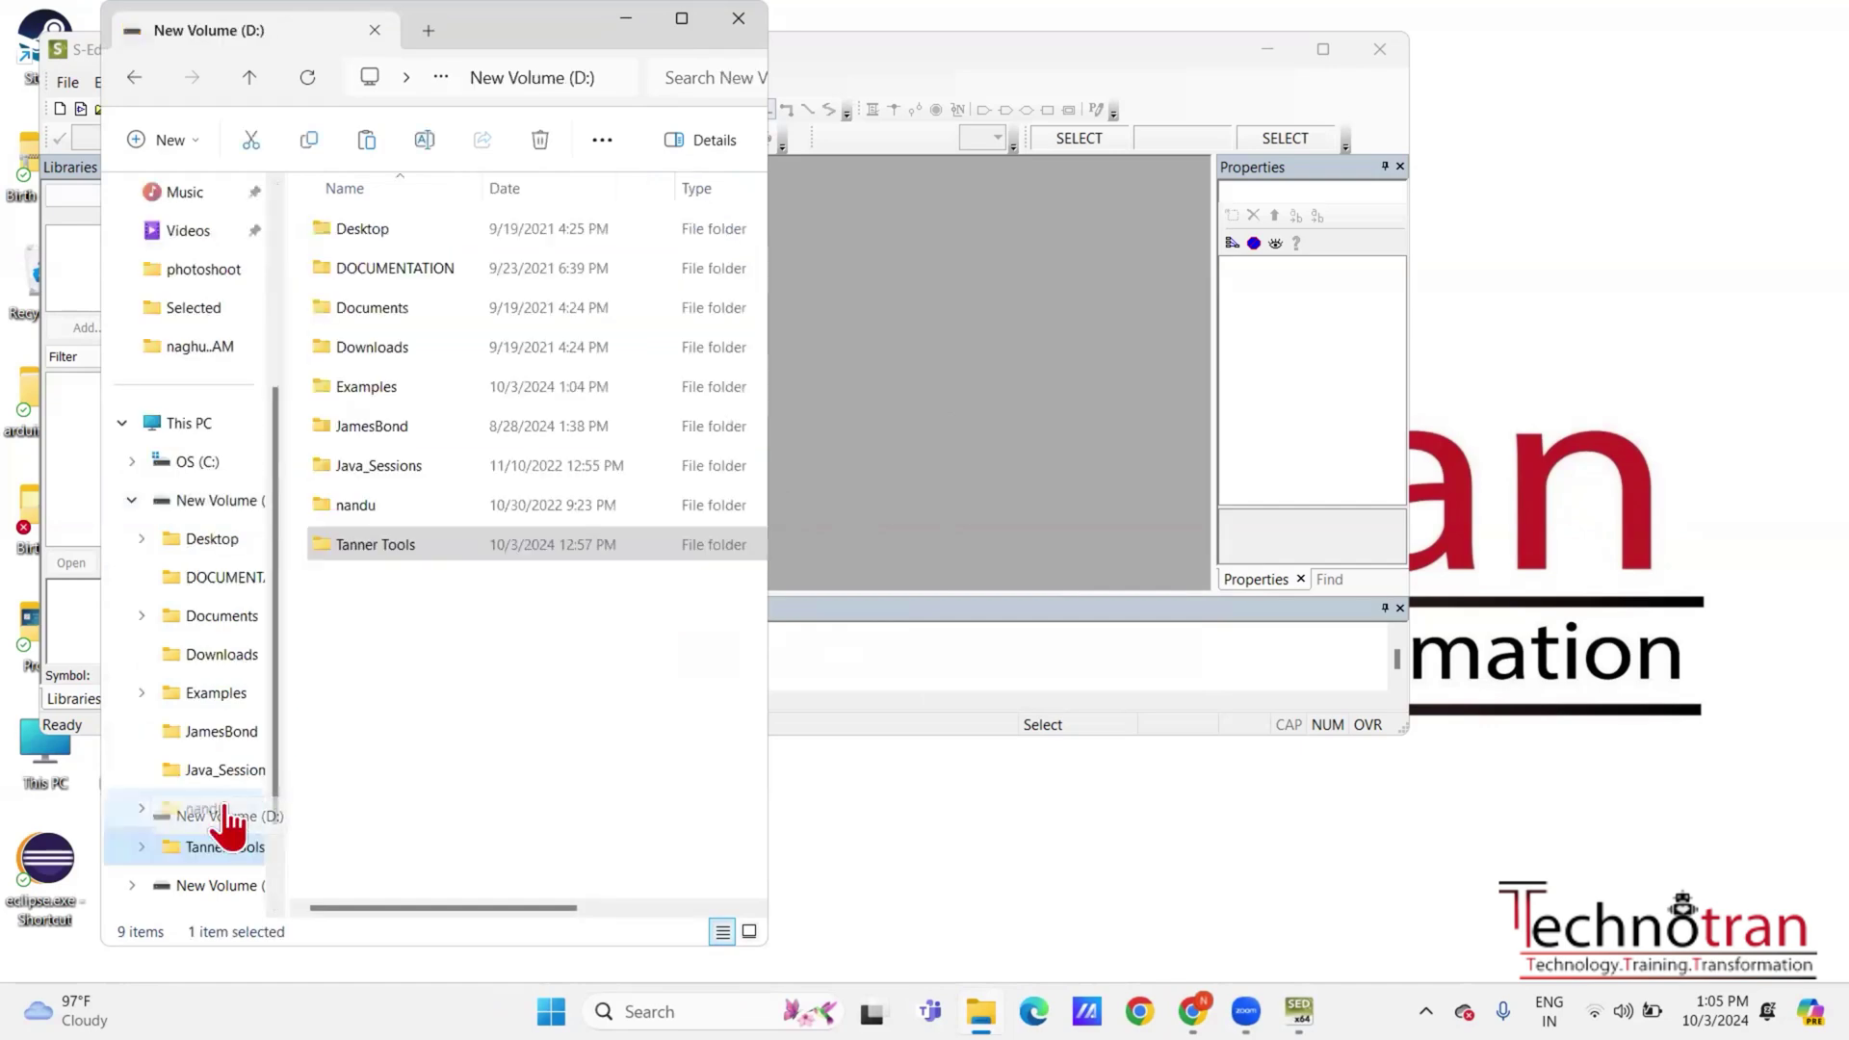
click(679, 29)
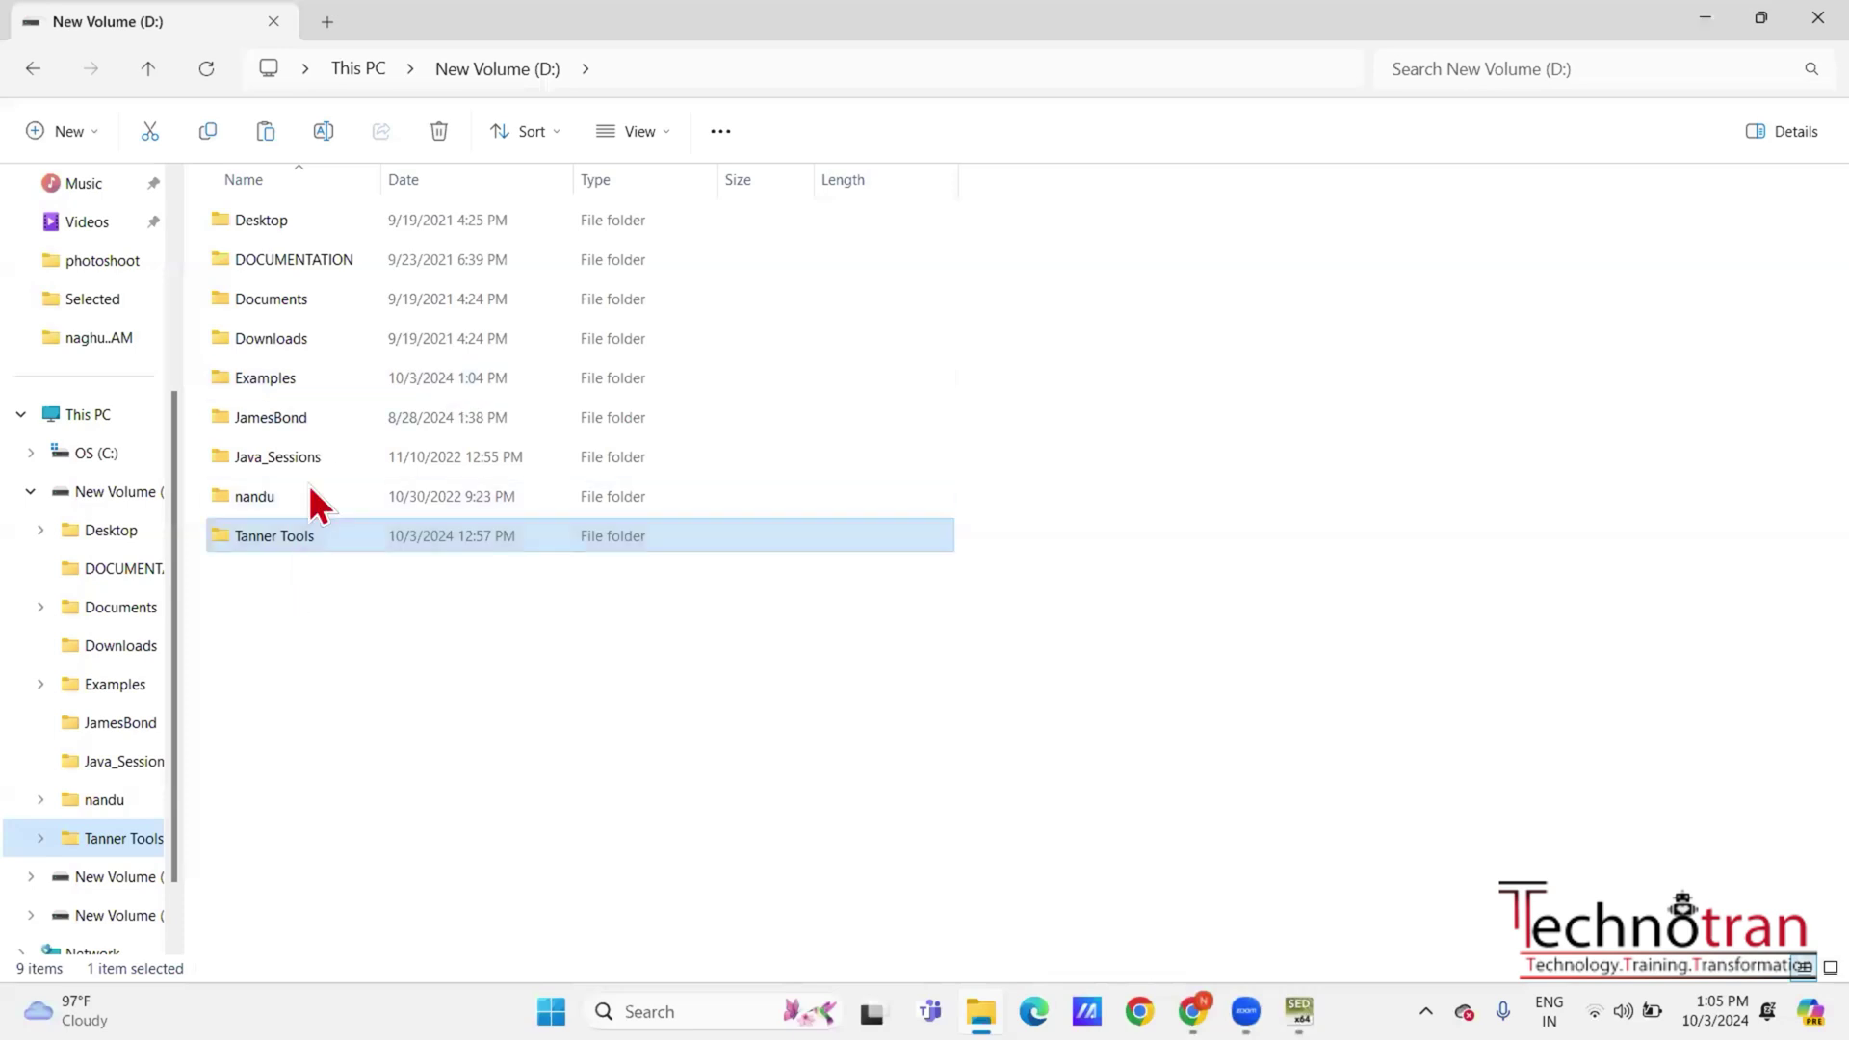
double_click(298, 549)
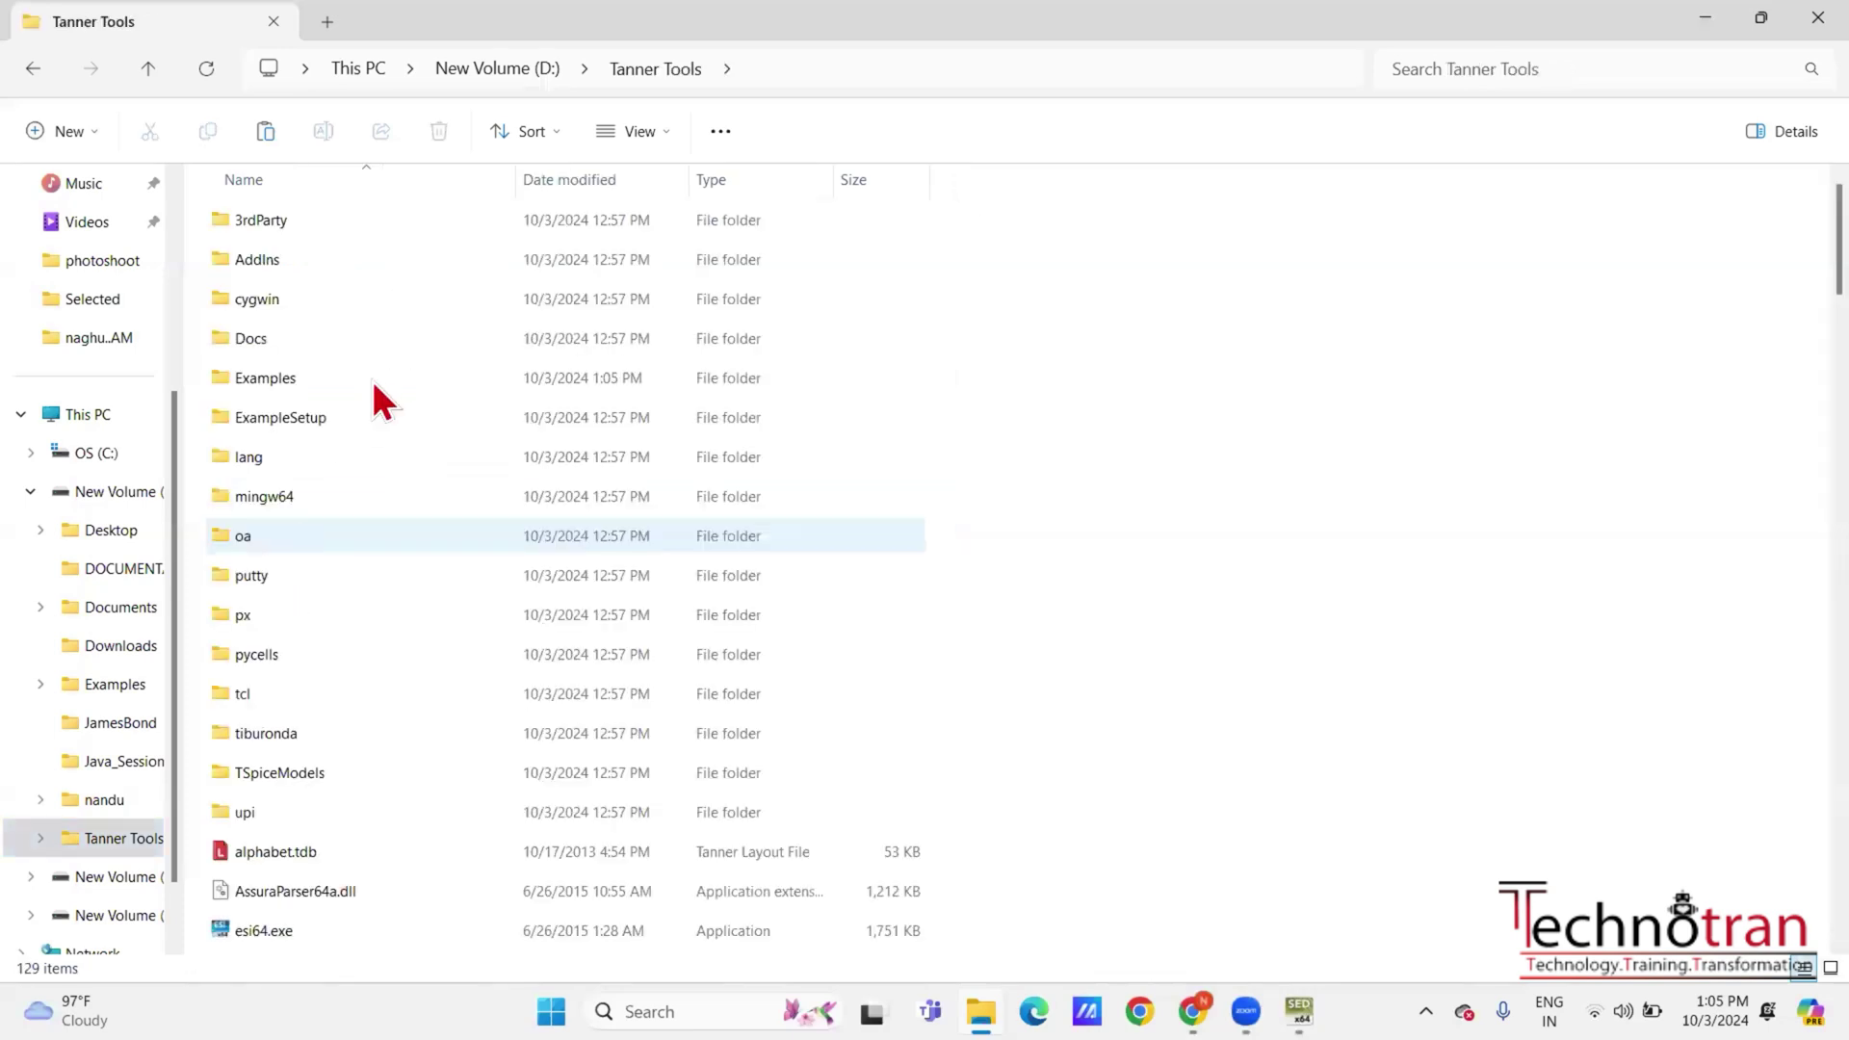
double_click(321, 383)
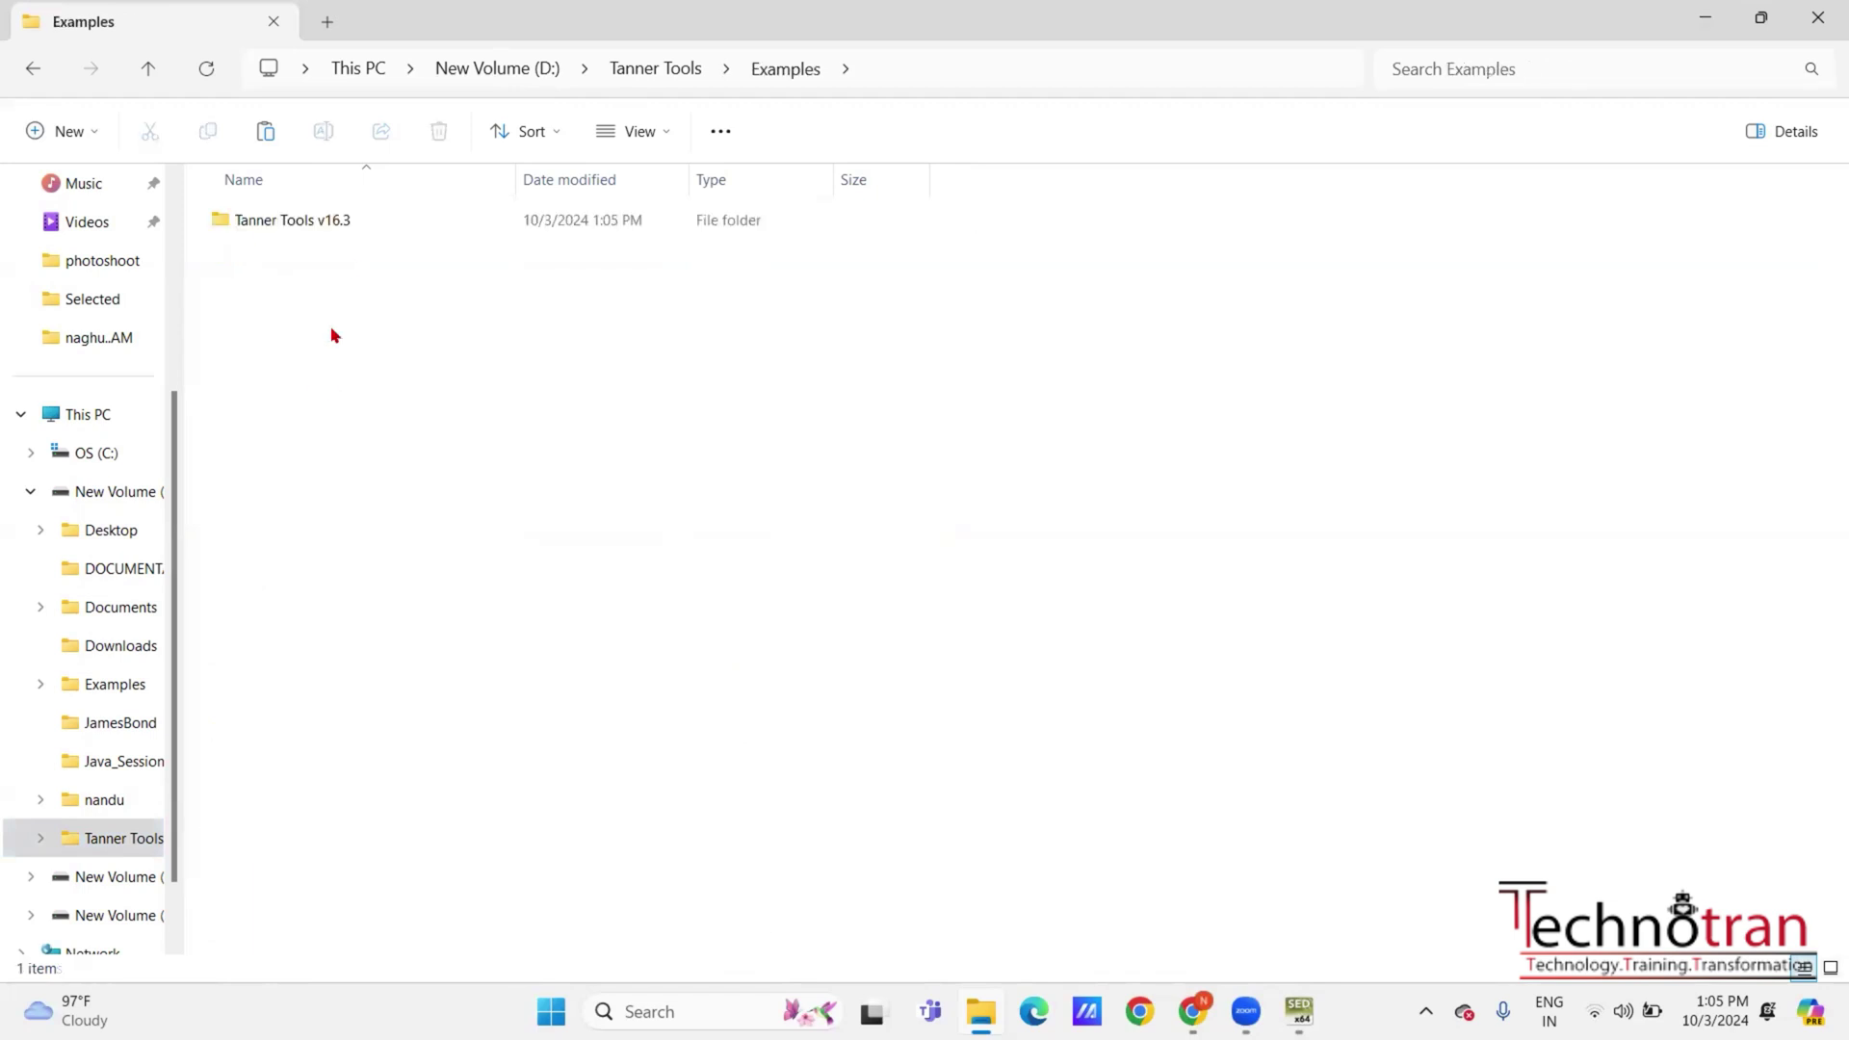
double_click(365, 221)
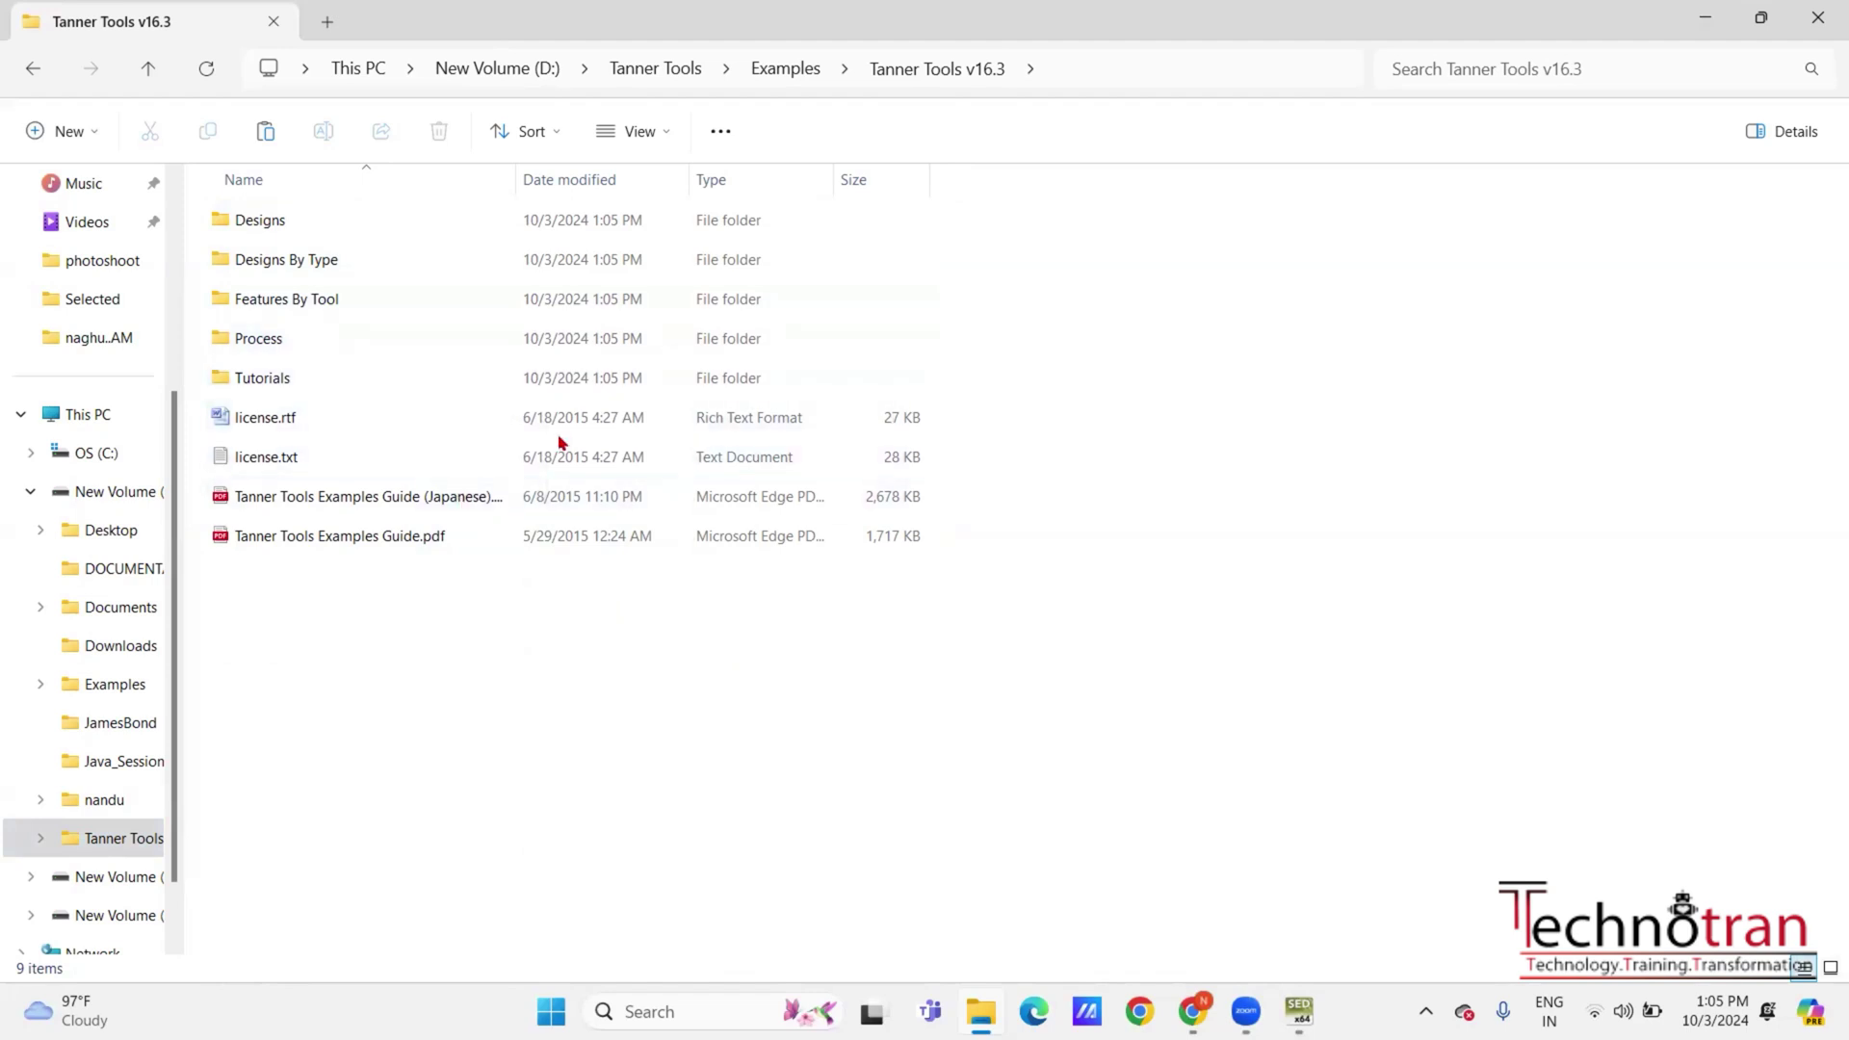
click(417, 302)
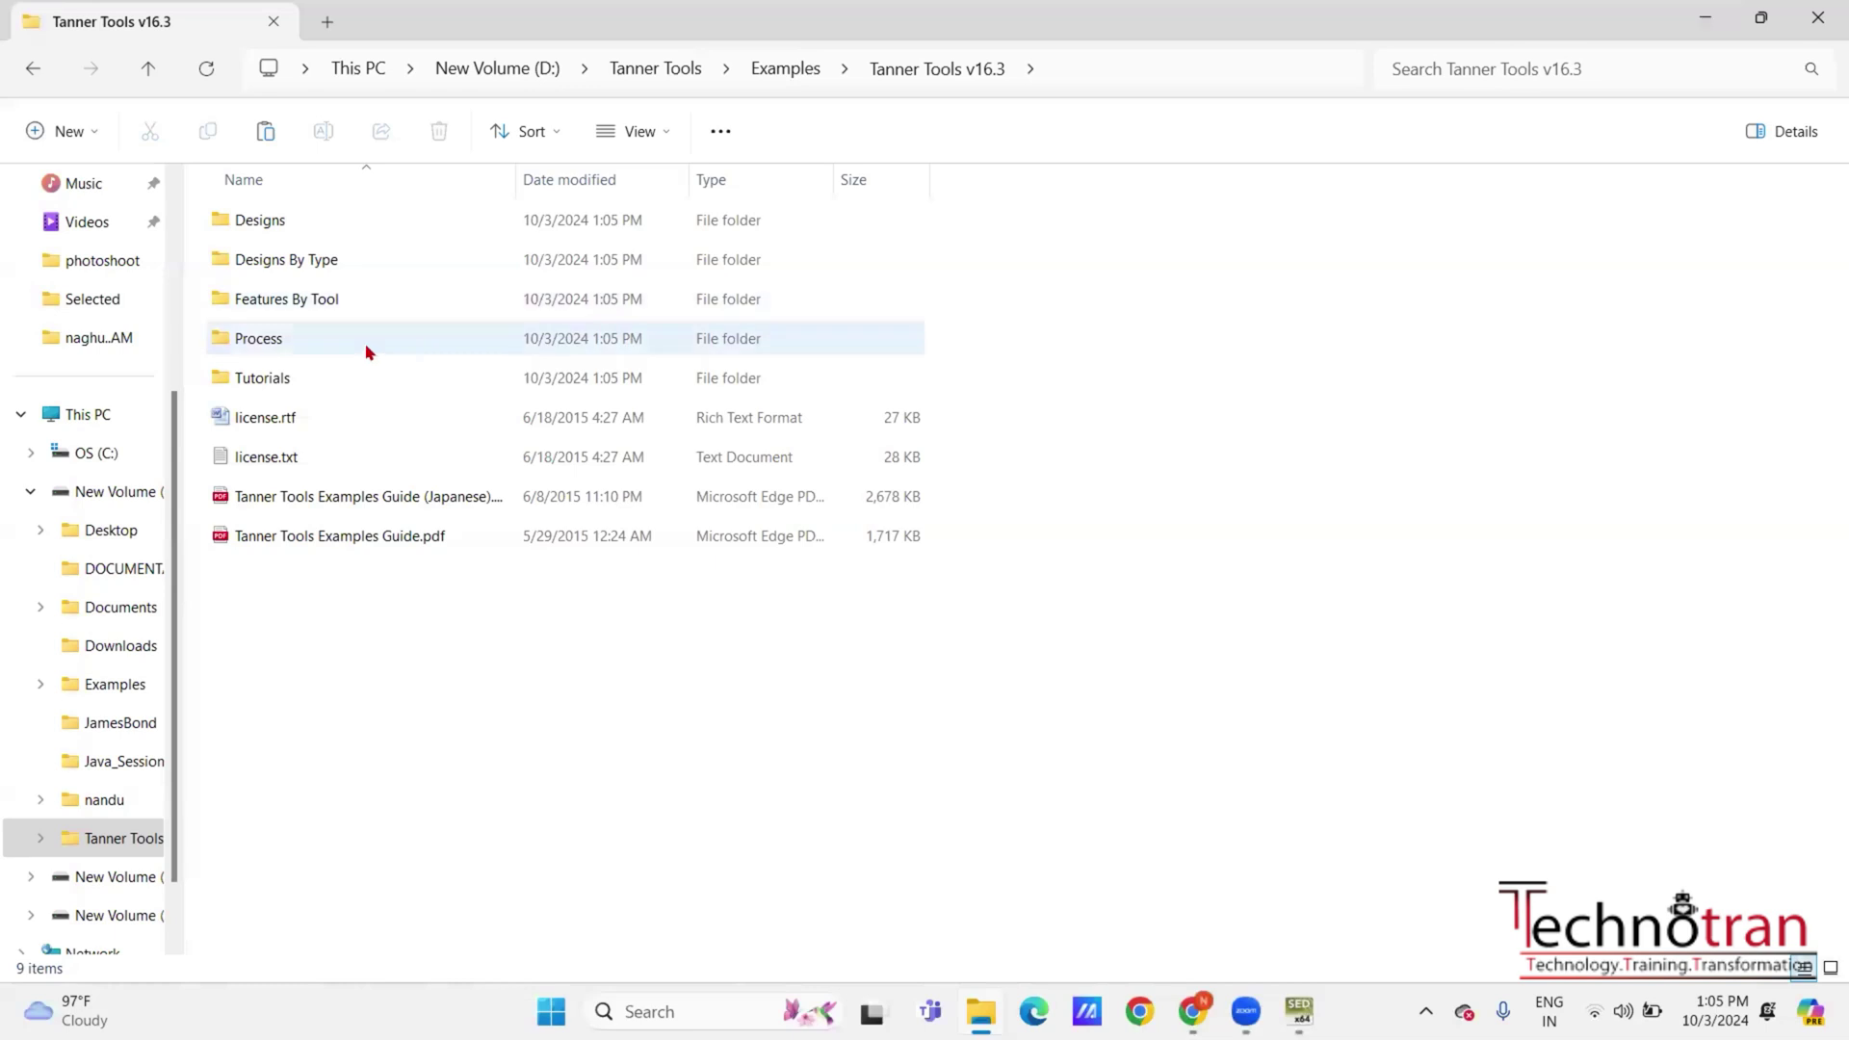
double_click(366, 347)
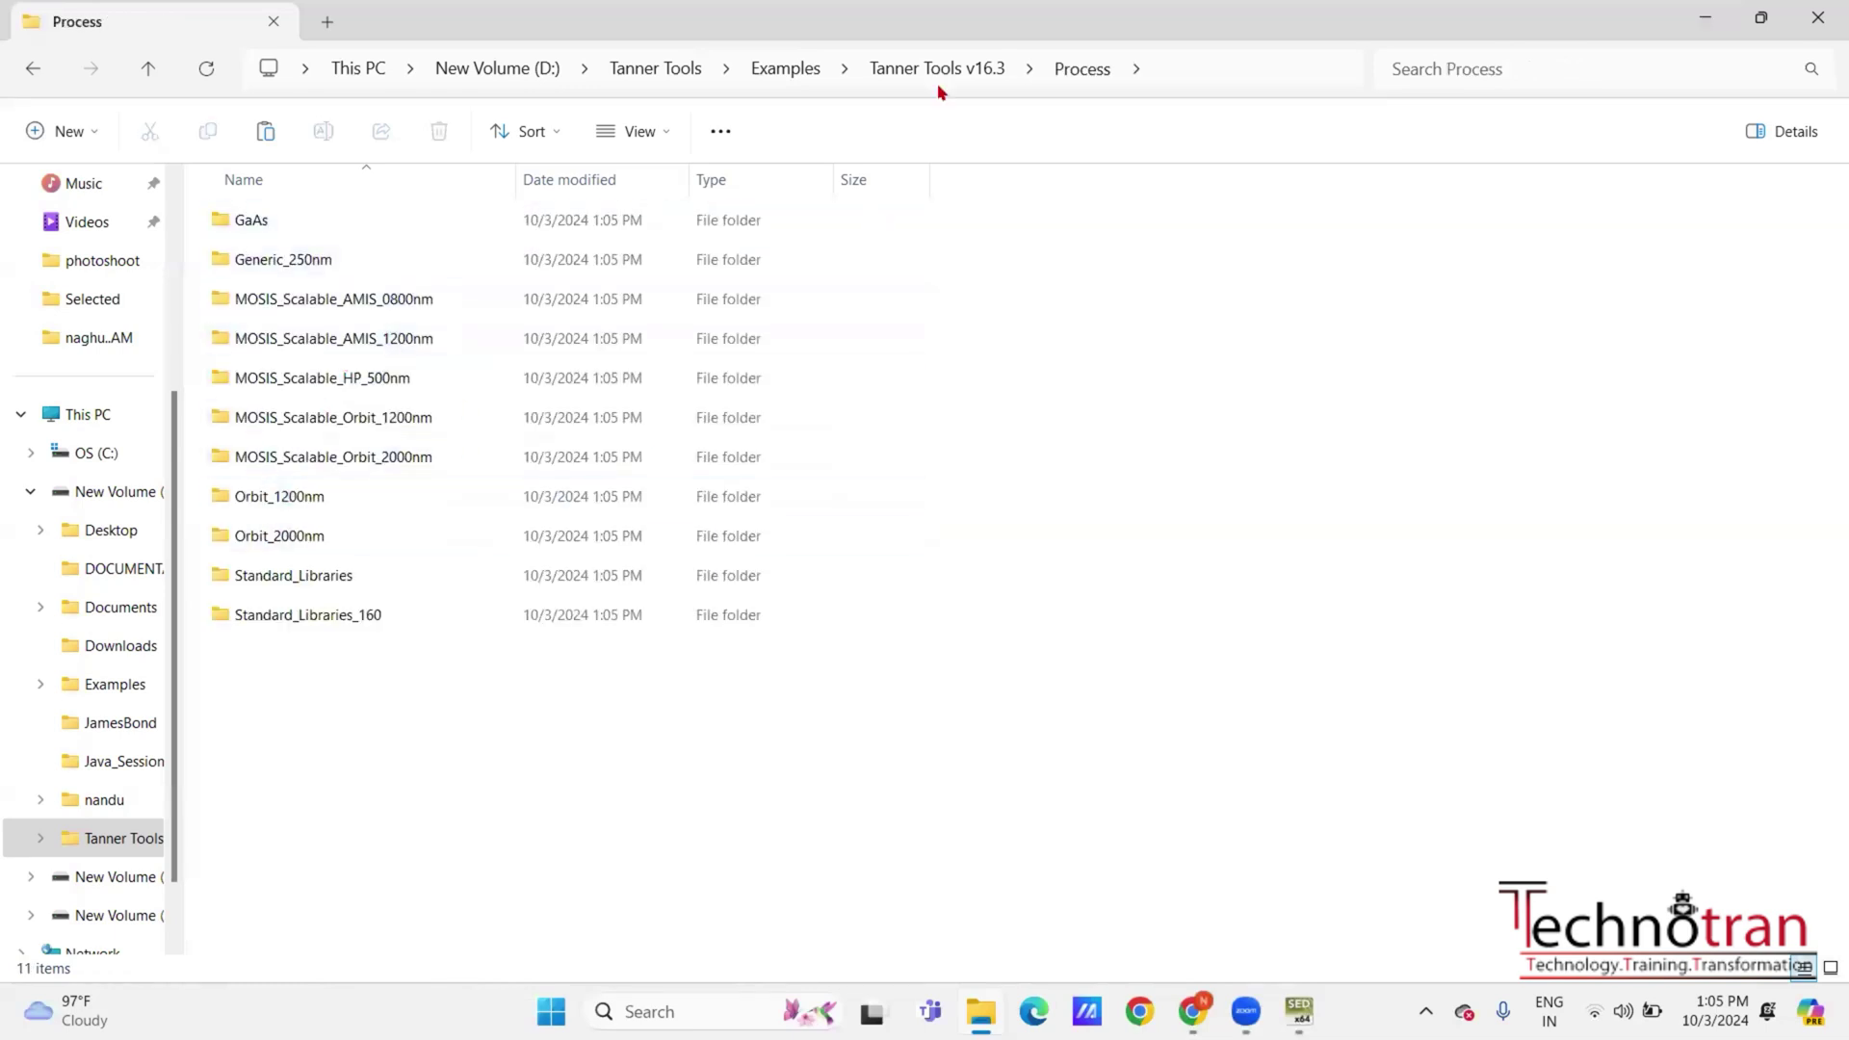
click(801, 77)
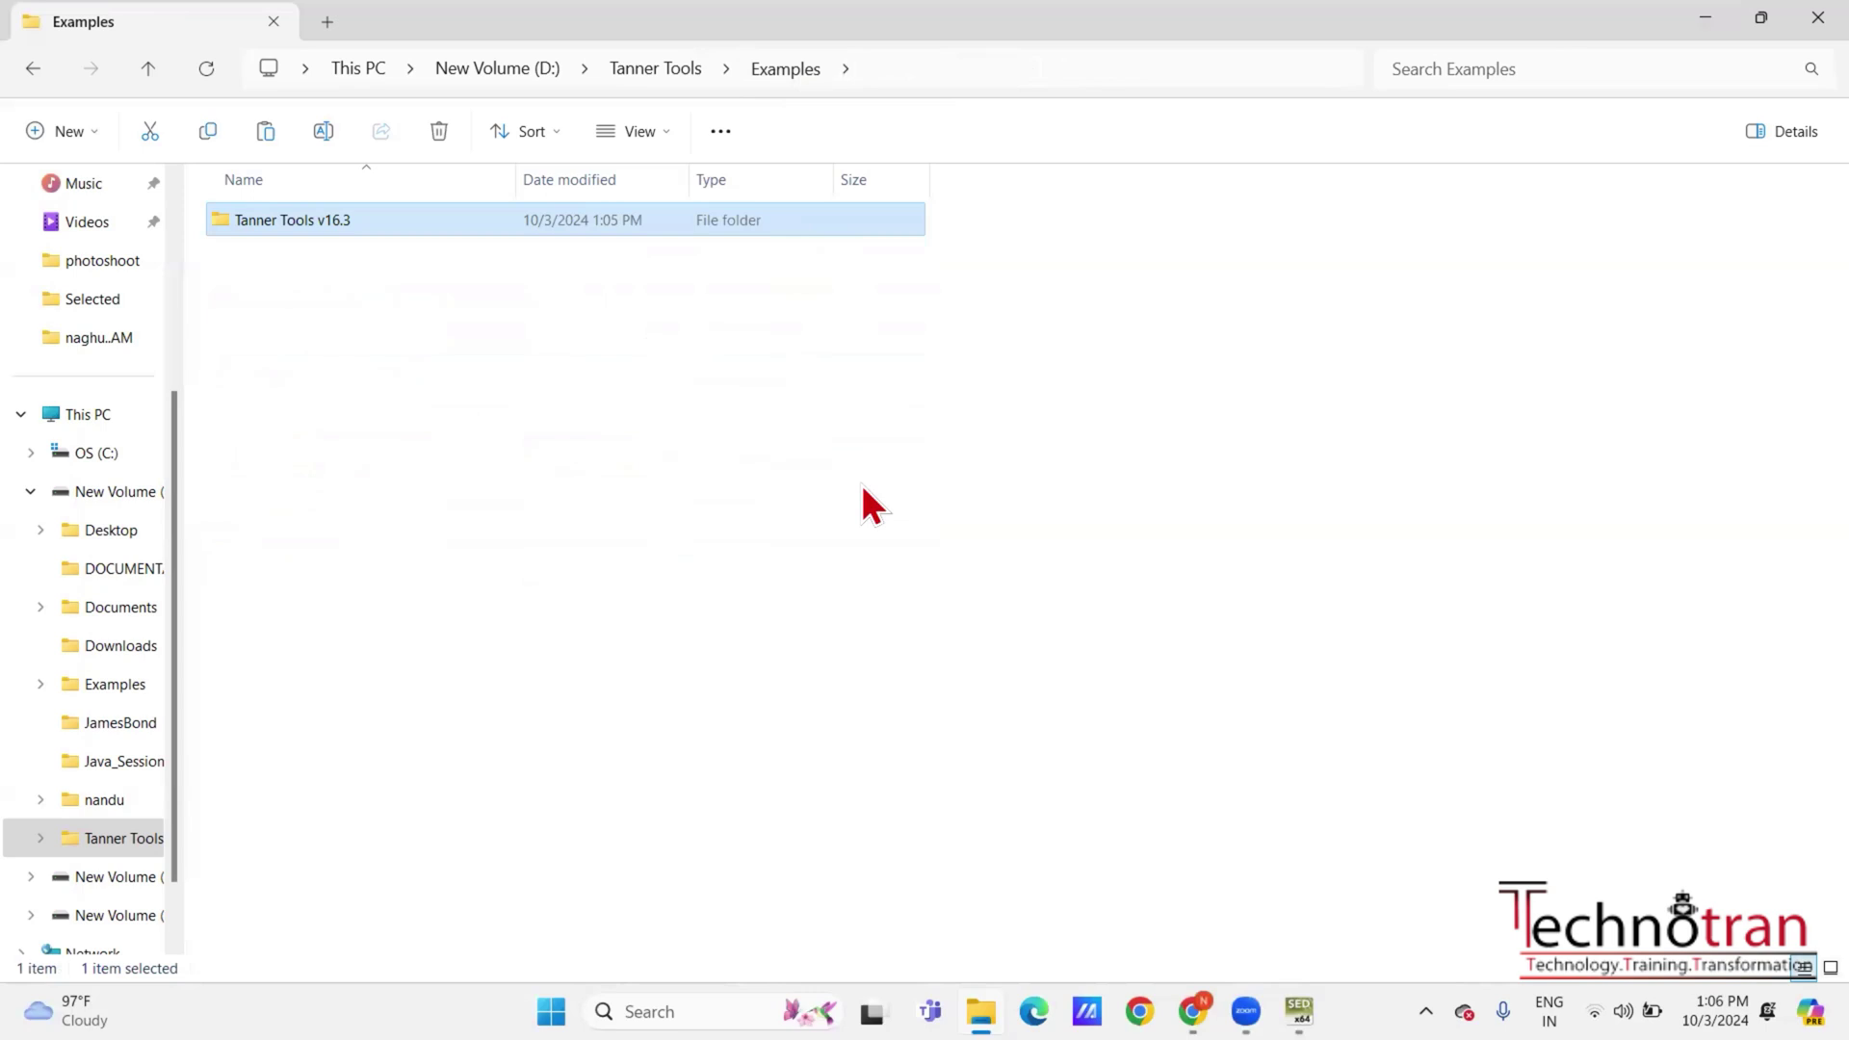
Close the file browser and maximize the S-Edit window
click(1787, 20)
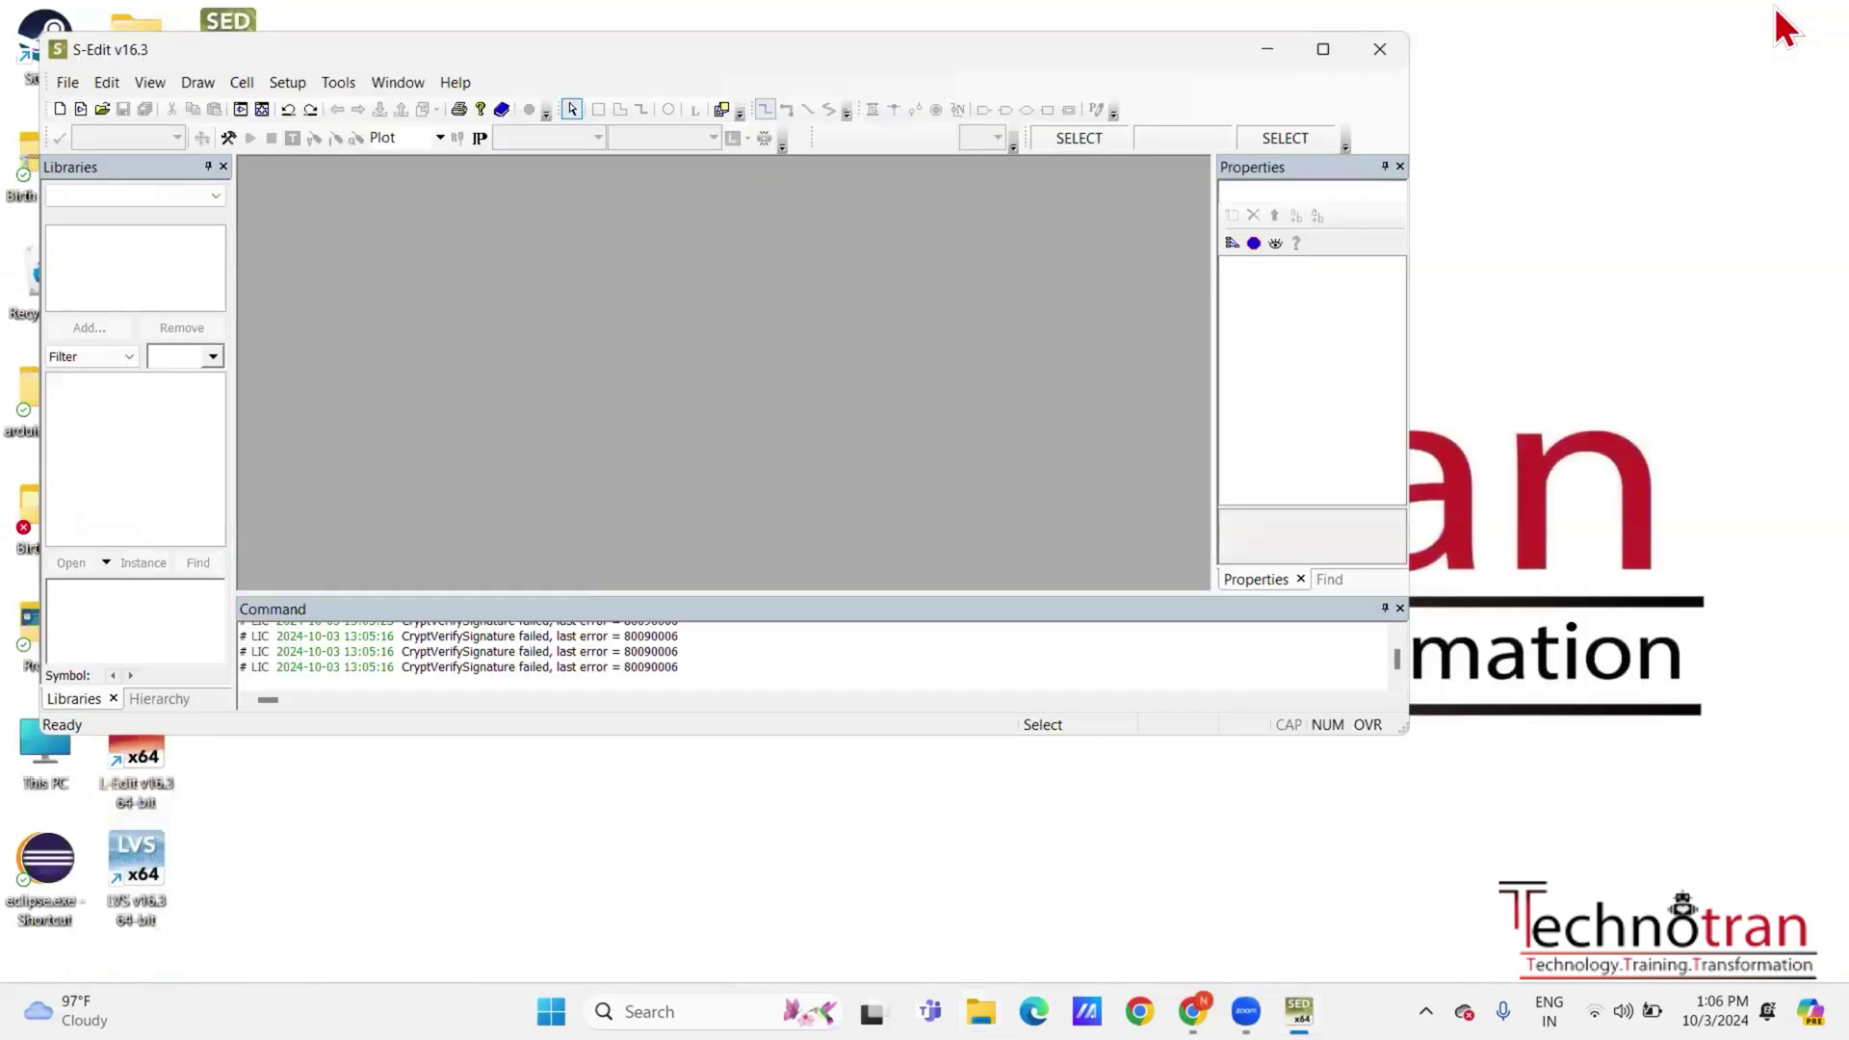
click(1319, 53)
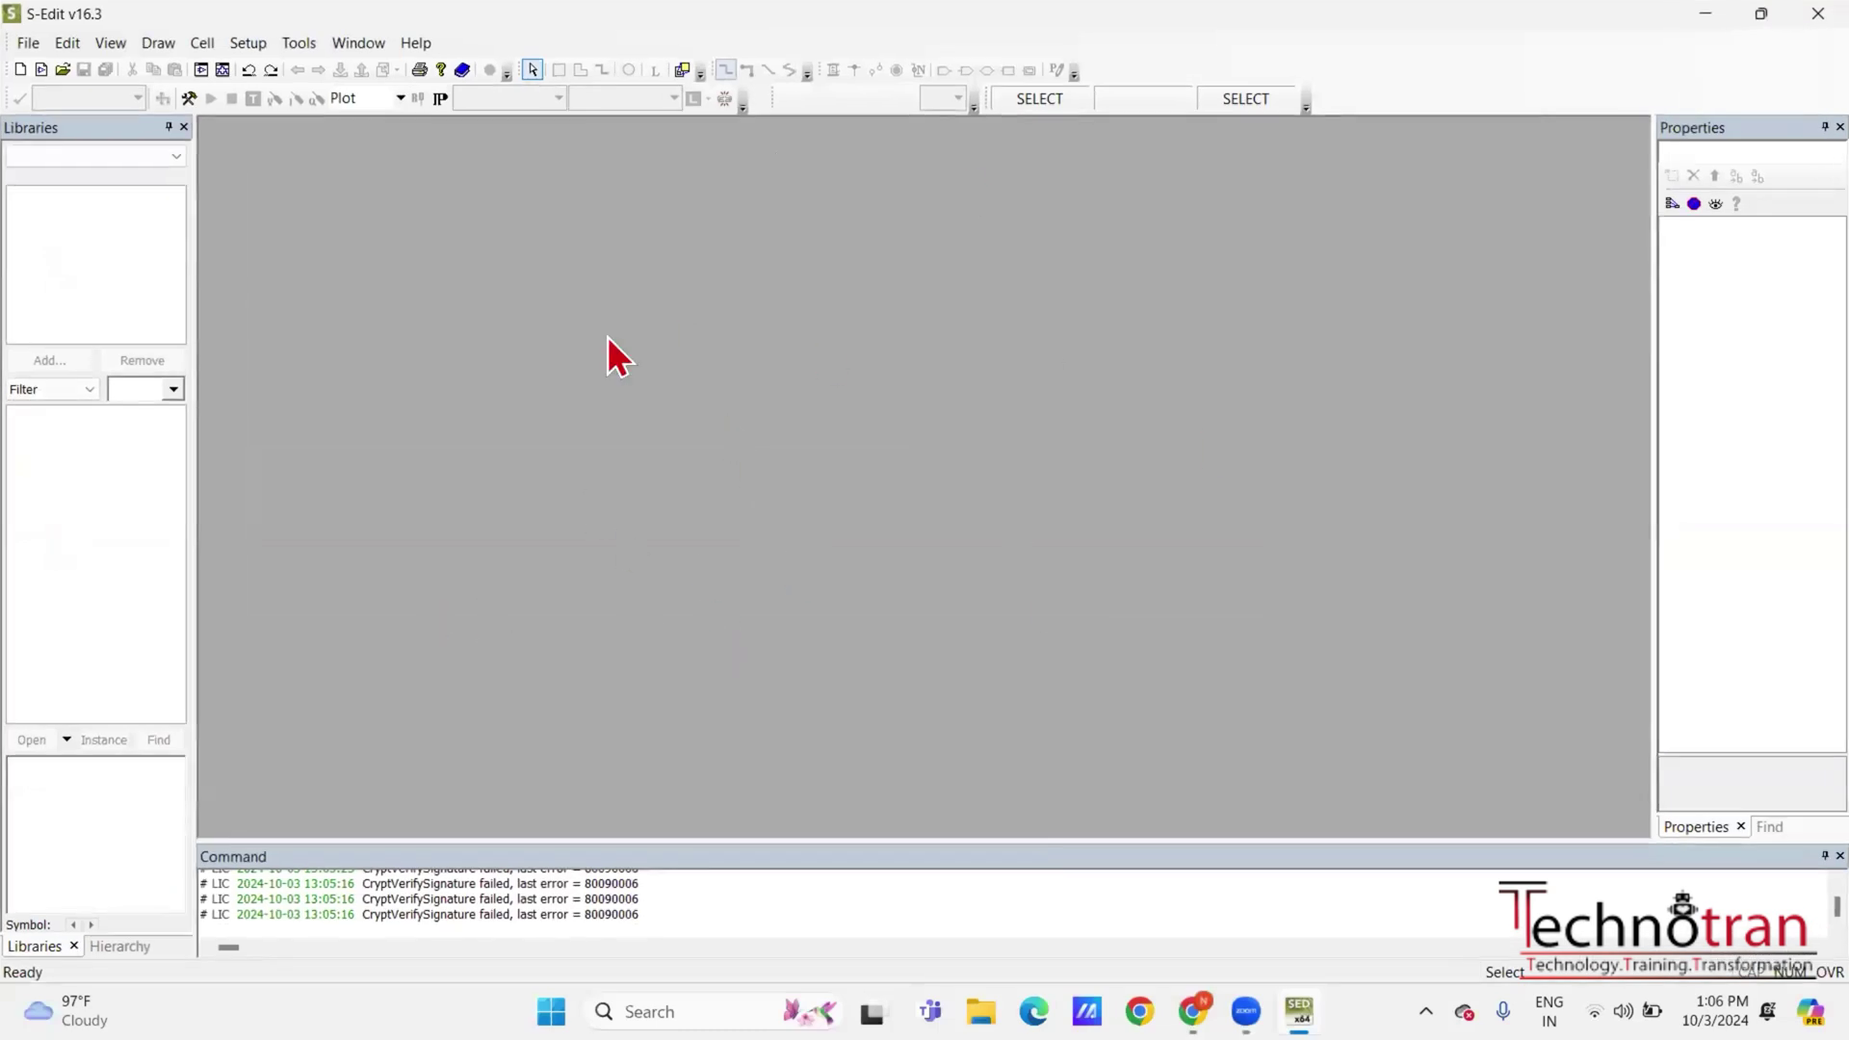